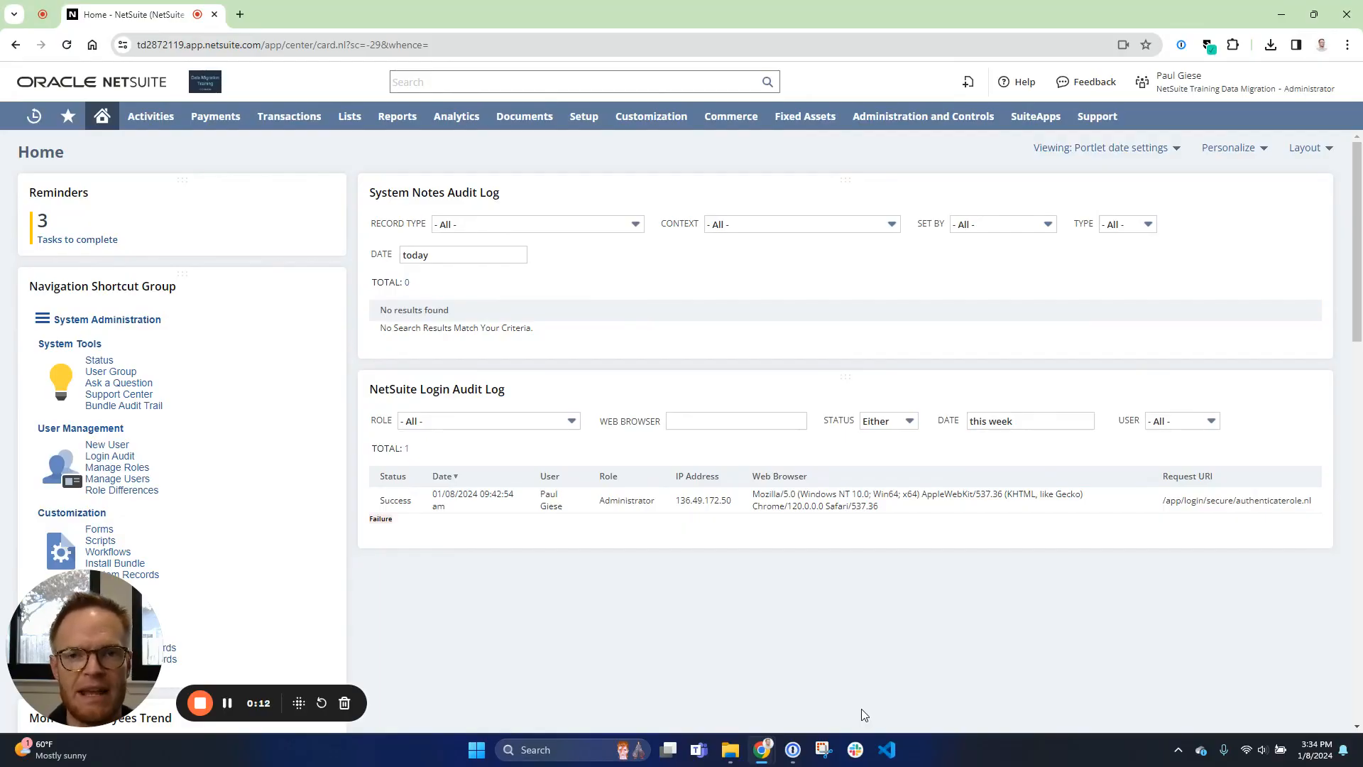
# Review the open AP bills, credits, journals and bills test CSV files in the Open AP folder, then return to NetSuite.
pyautogui.hotkey('alt', 'Tab')
pyautogui.hotkey('alt', 'Tab')
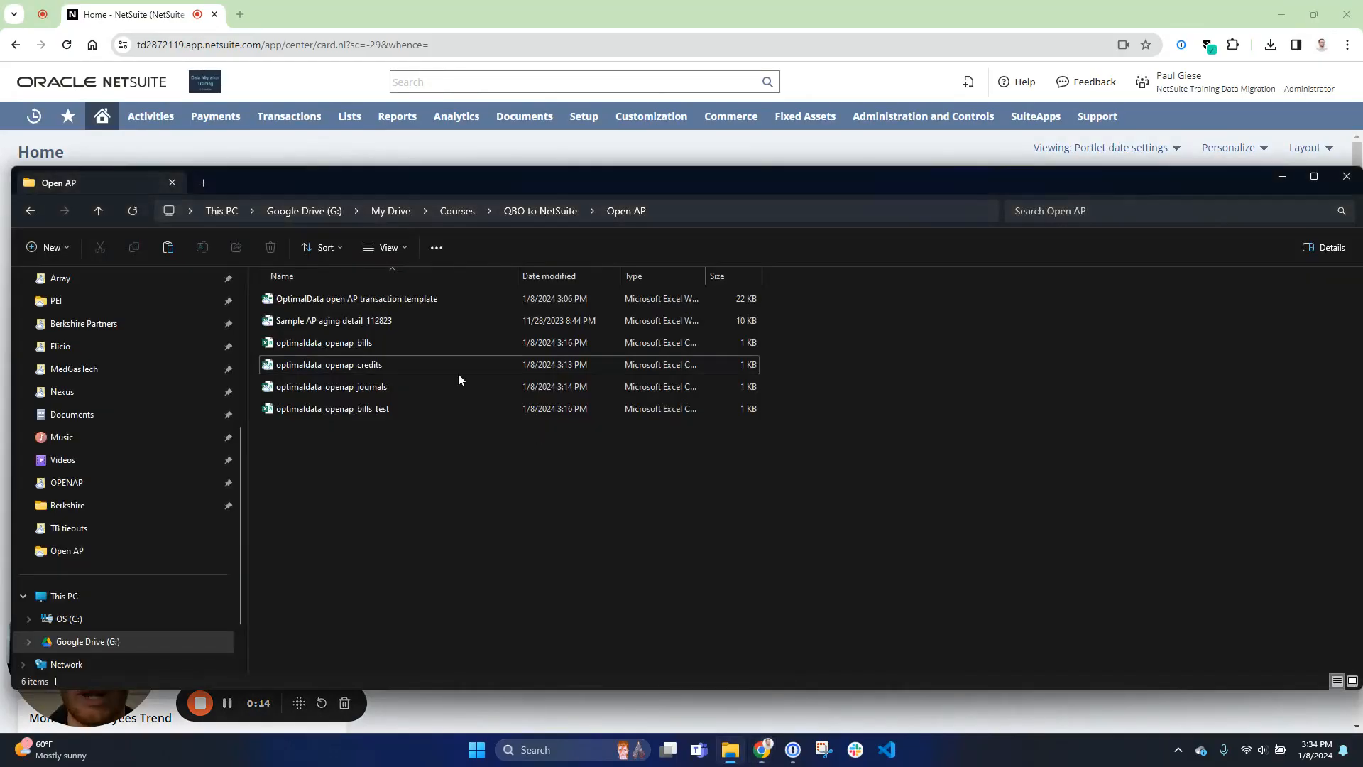
pyautogui.moveTo(359, 459); pyautogui.dragTo(343, 345)
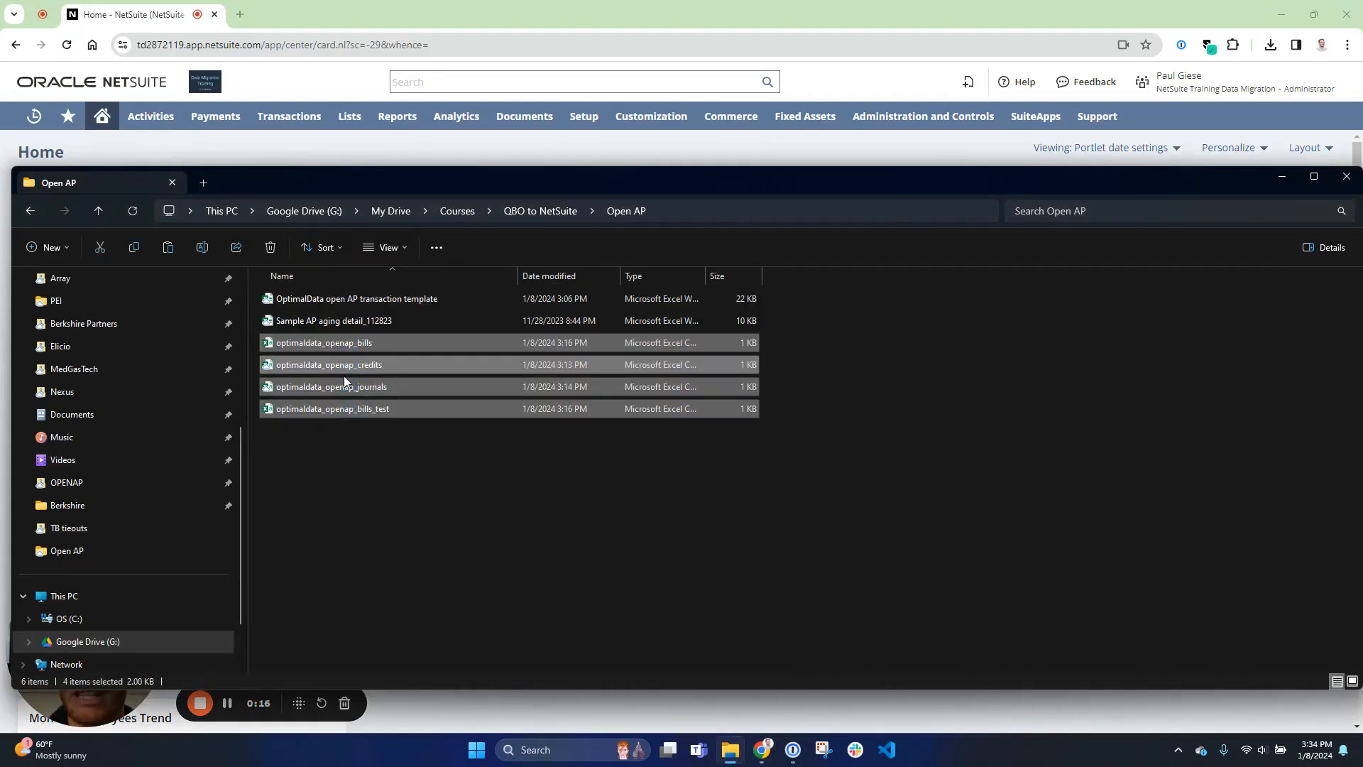
pyautogui.click(356, 475)
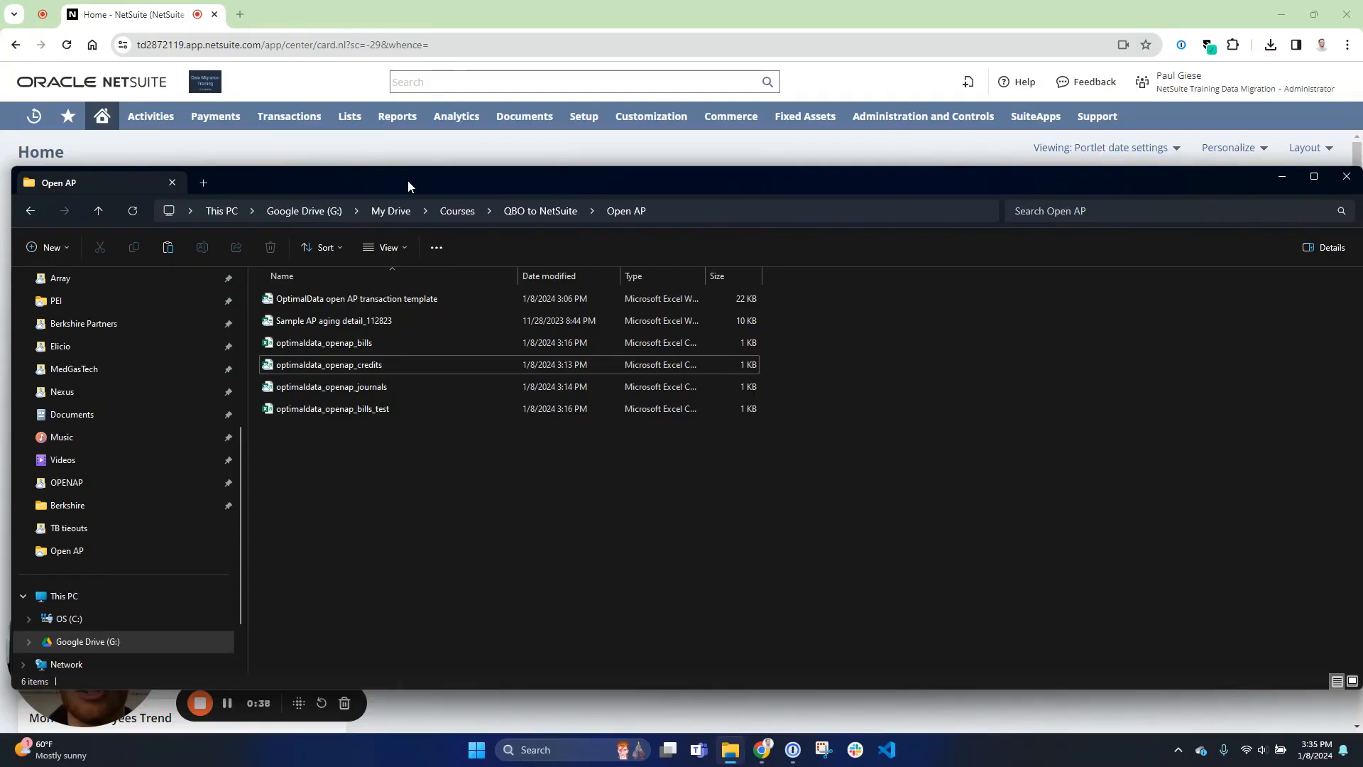
pyautogui.click(399, 149)
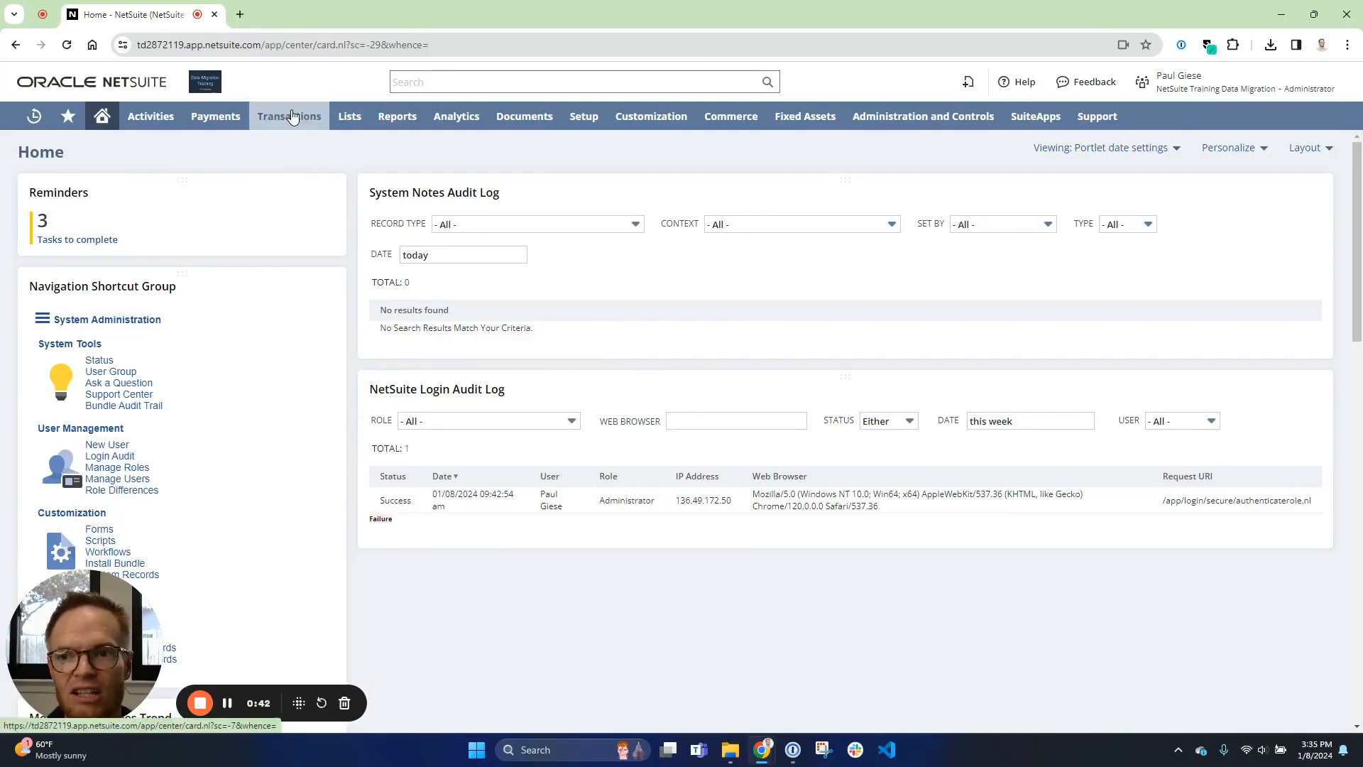
# Open a blank vendor bill entry form in a separate browser tab and view it.
pyautogui.moveTo(291, 116)
pyautogui.moveTo(295, 232)
pyautogui.rightClick(441, 256)
pyautogui.click(505, 268)
pyautogui.click(305, 15)
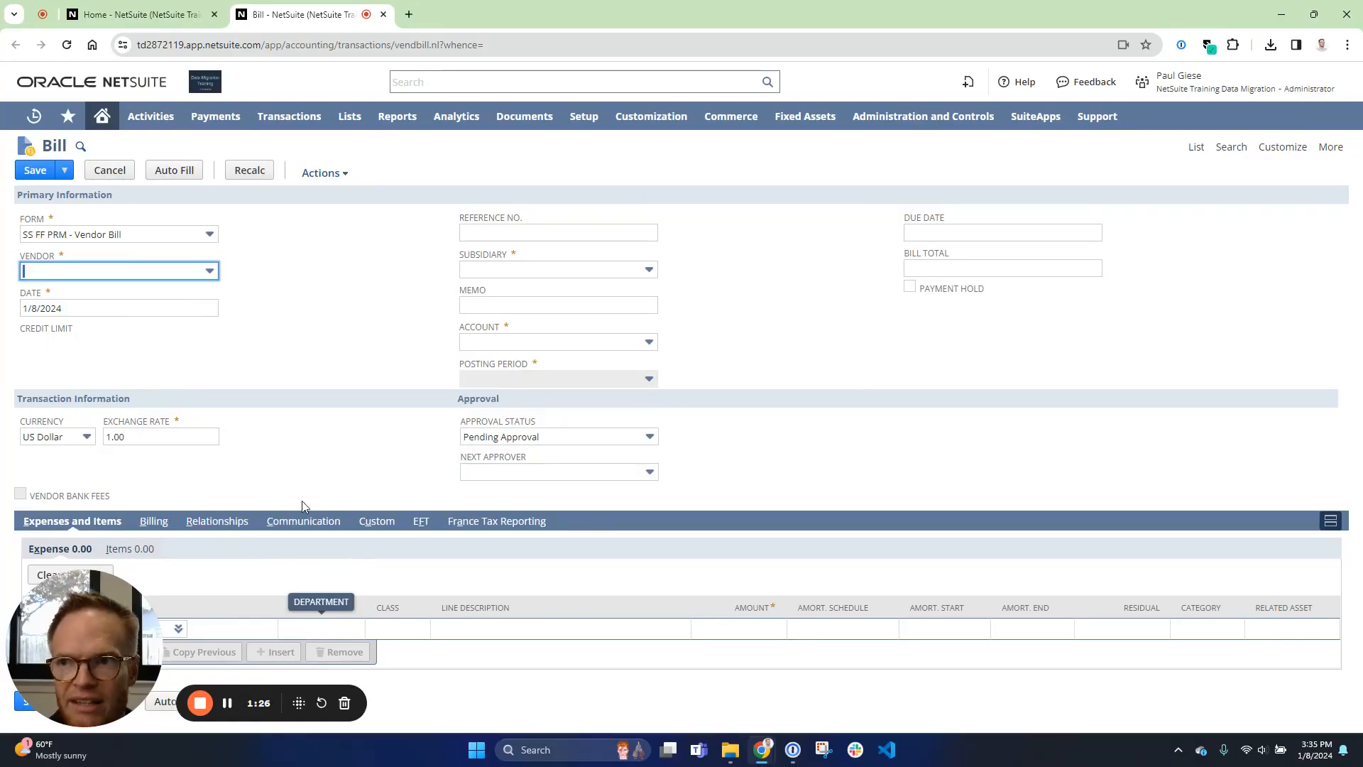
# Return to the NetSuite home page and open the Import Assistant for CSV records.
pyautogui.click(165, 9)
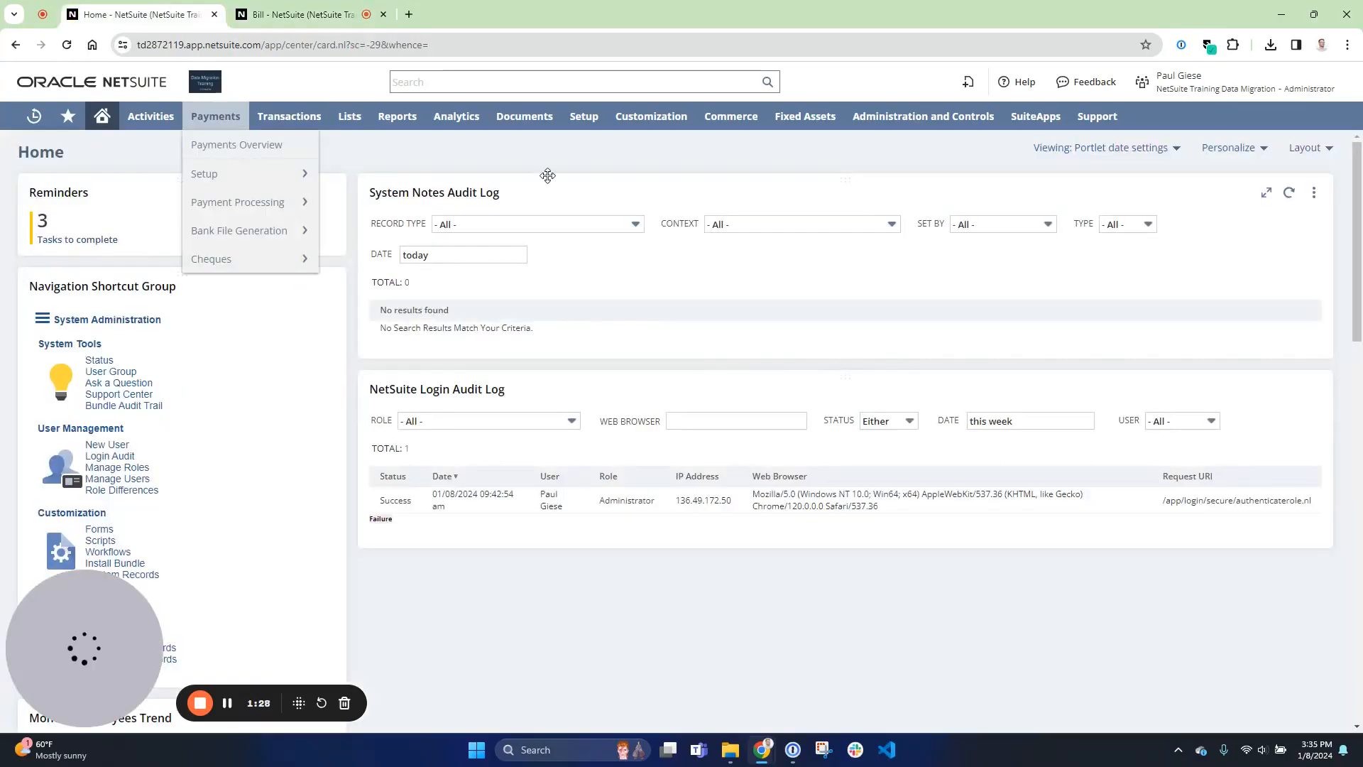
pyautogui.moveTo(581, 119)
pyautogui.moveTo(624, 321)
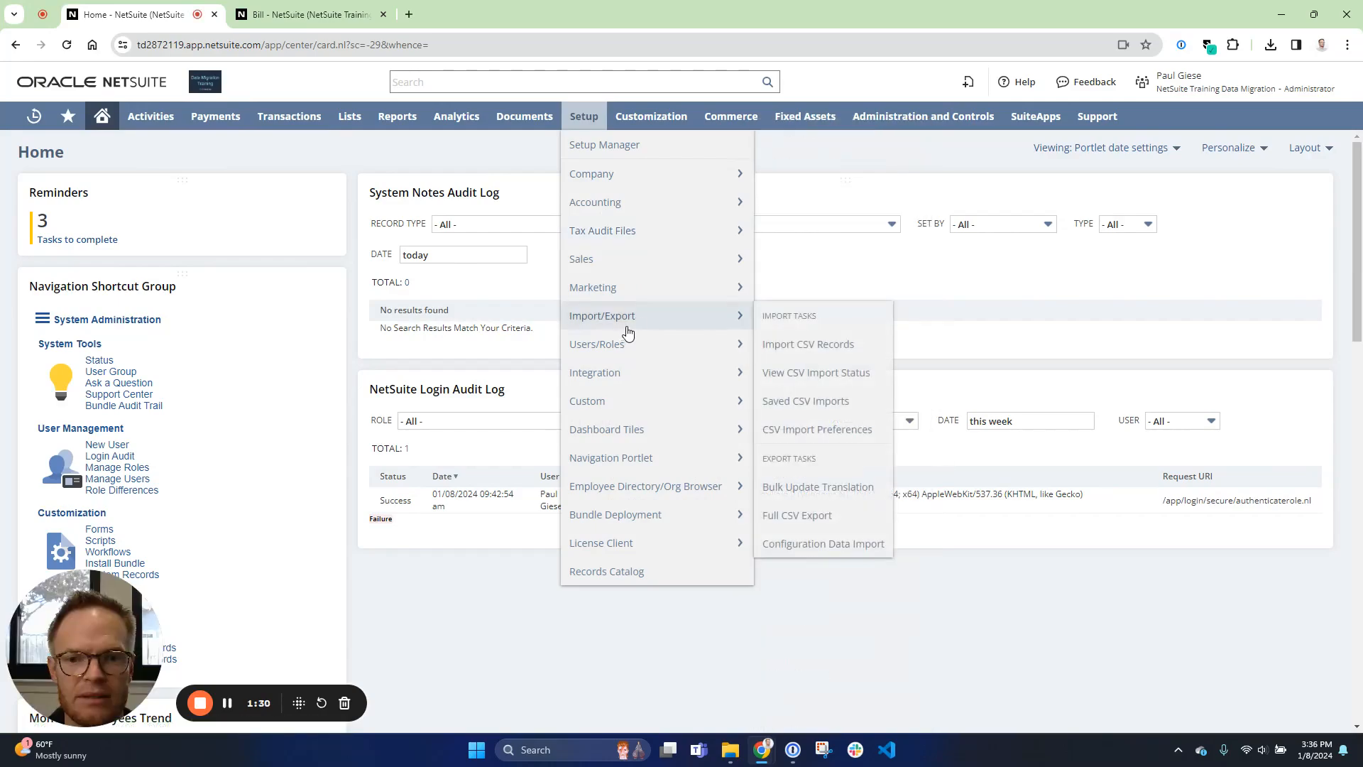
pyautogui.click(800, 345)
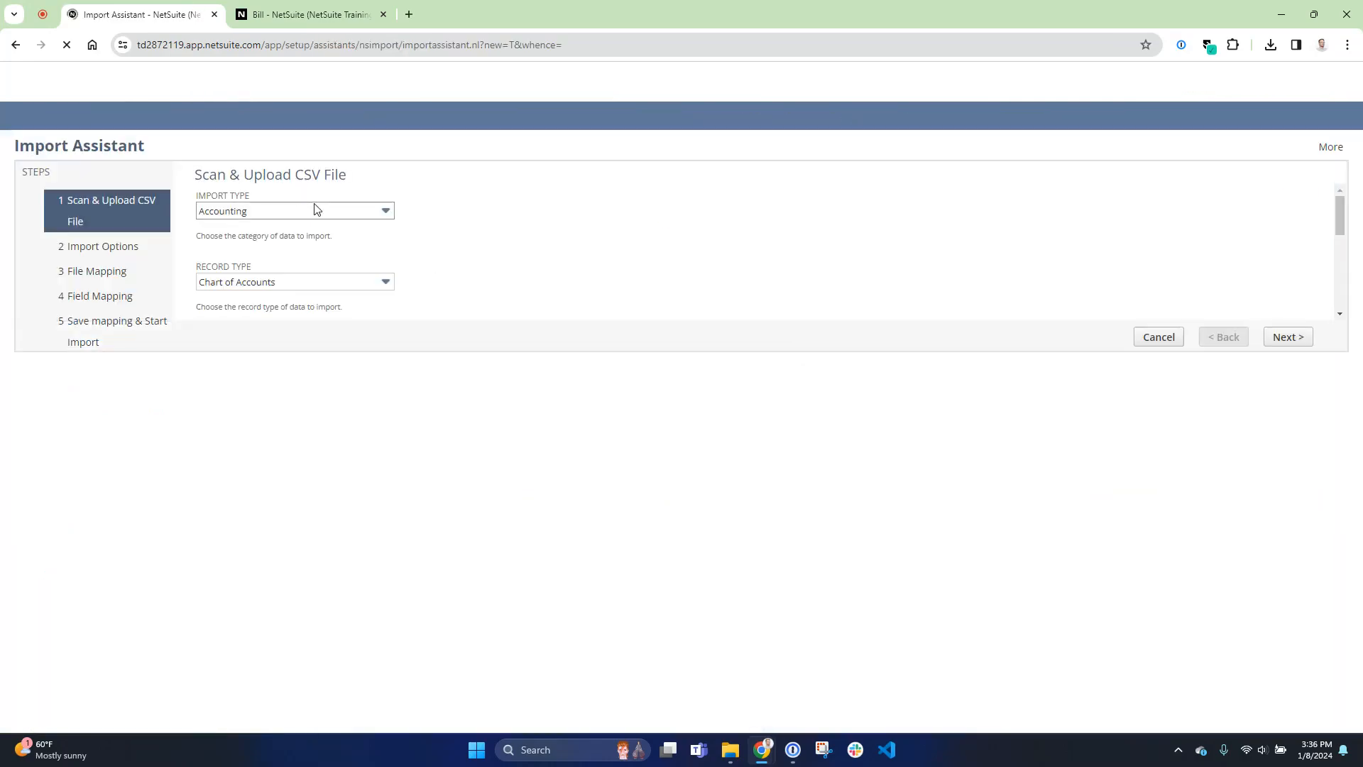
# Set the import type to Transactions and the record type to Vendor Bill.
pyautogui.click(317, 208)
pyautogui.scroll(-2, 308, 288)
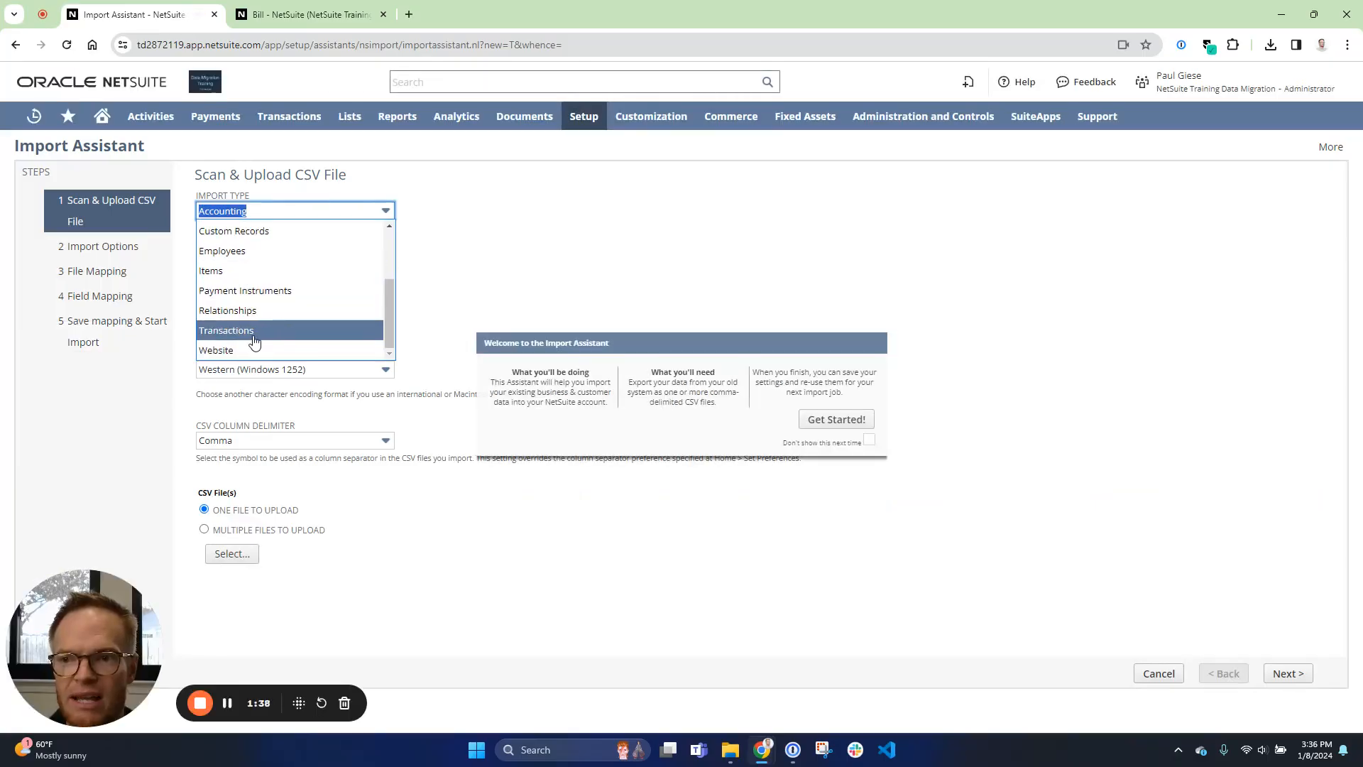
pyautogui.click(254, 331)
pyautogui.click(319, 282)
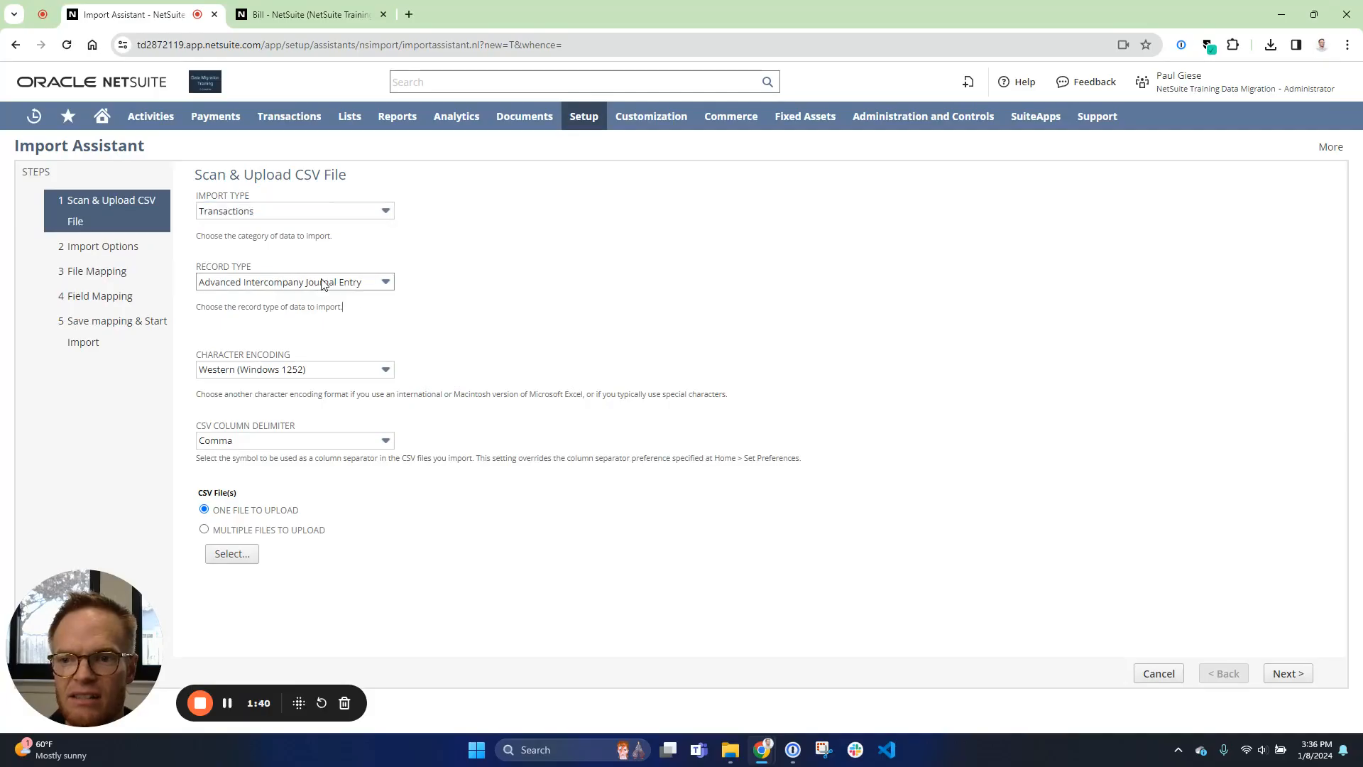
pyautogui.scroll(-8, 273, 363)
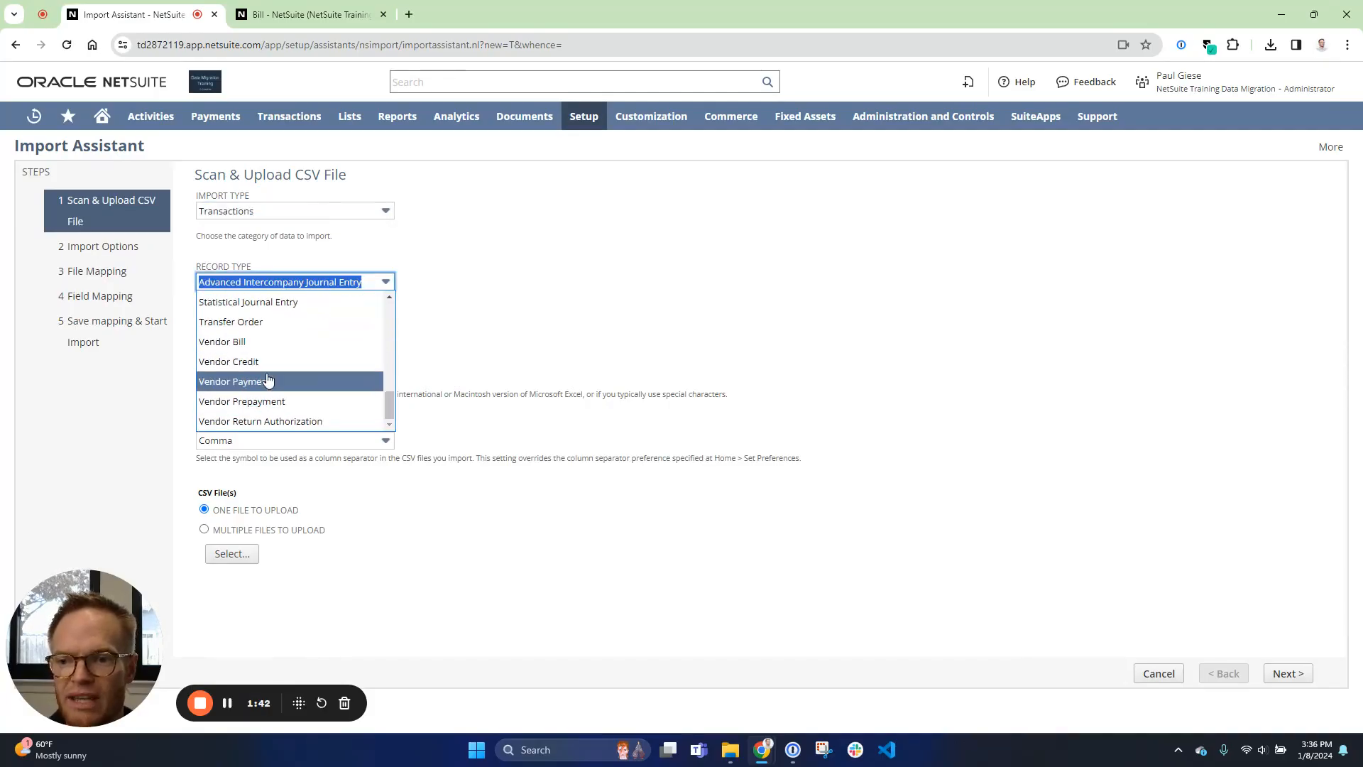
pyautogui.click(250, 344)
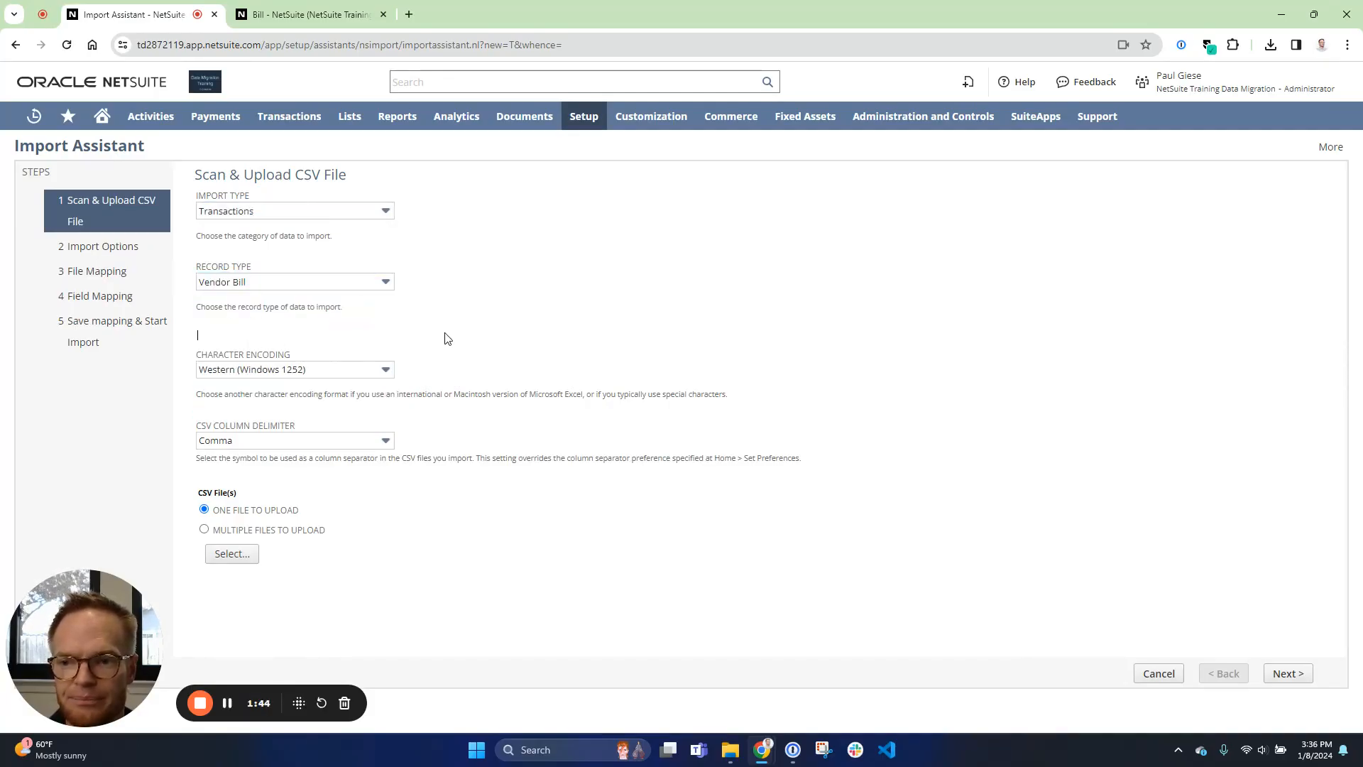
# Choose optimaldata_openap_bills_test as the upload file and continue to field mapping with data handling left on Add.
pyautogui.click(228, 555)
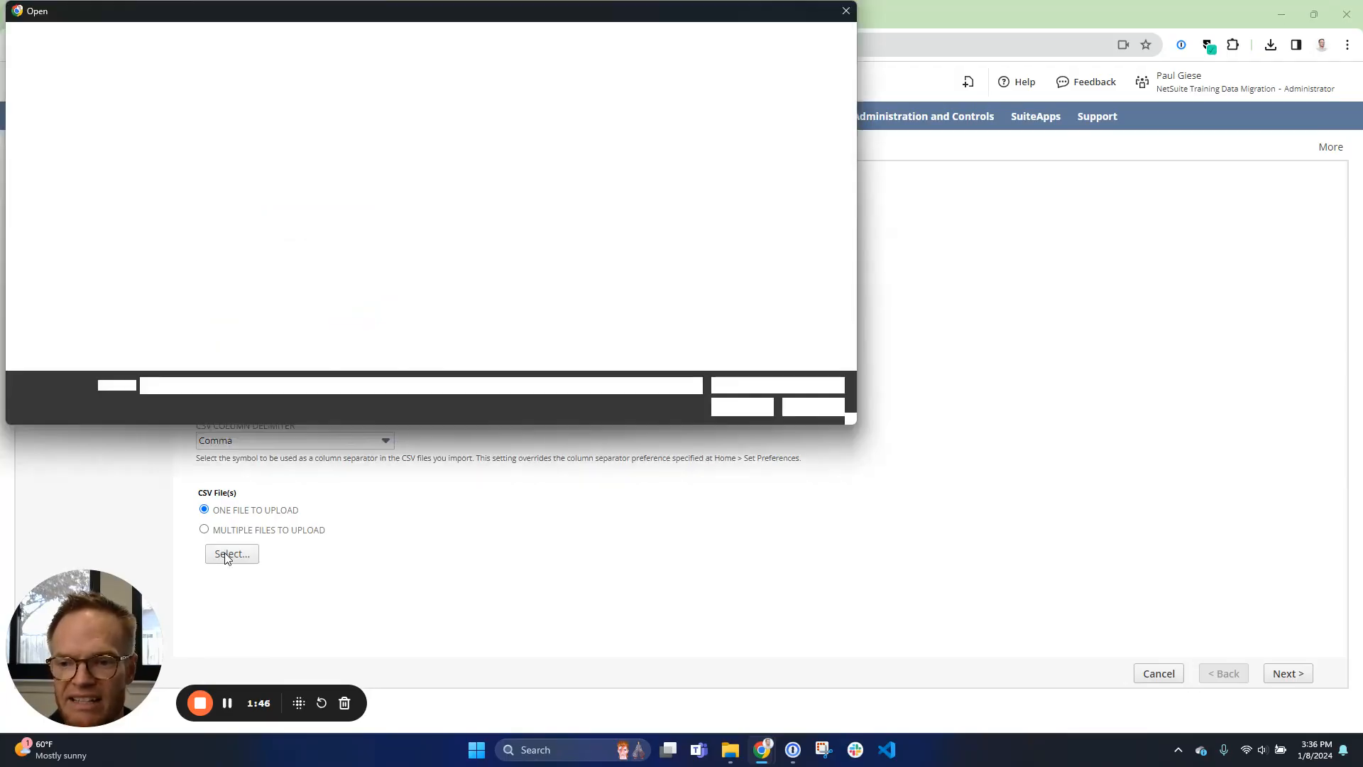
pyautogui.doubleClick(292, 159)
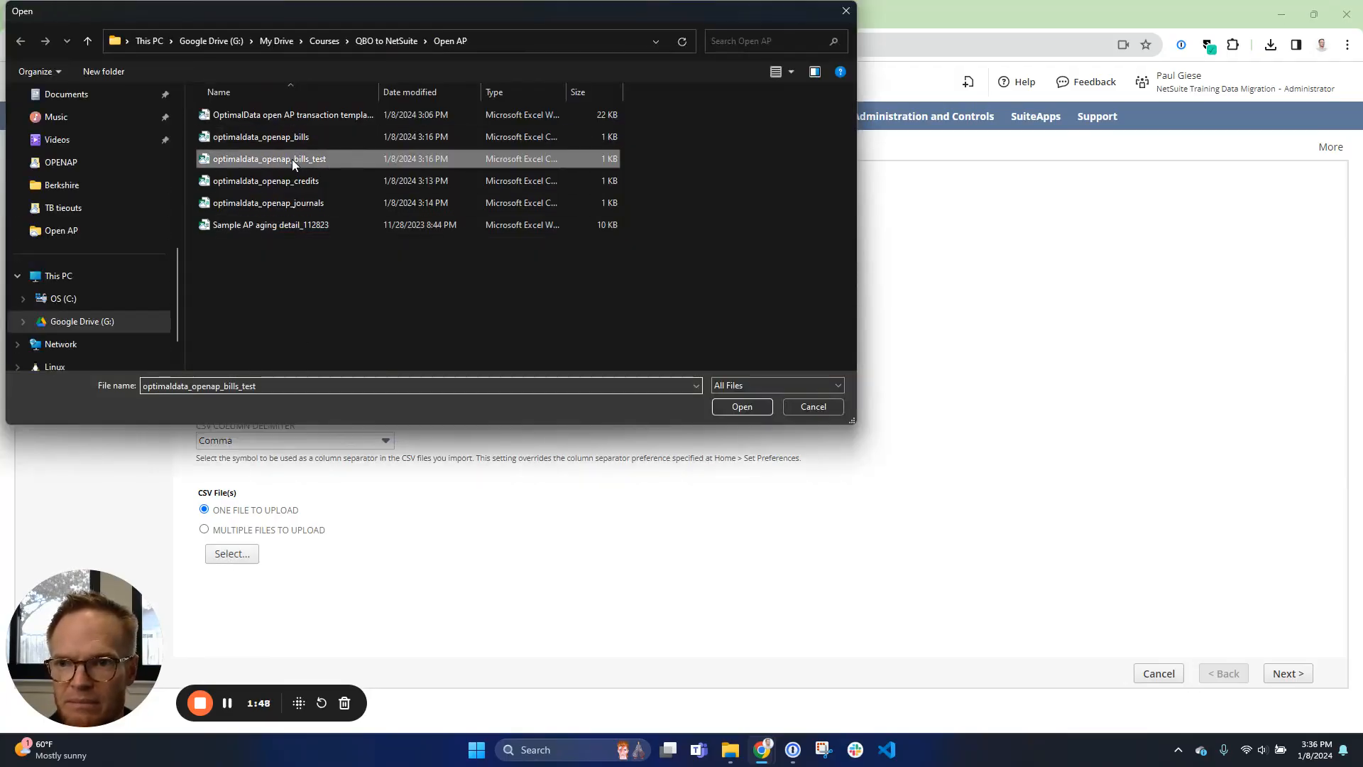
pyautogui.click(1283, 676)
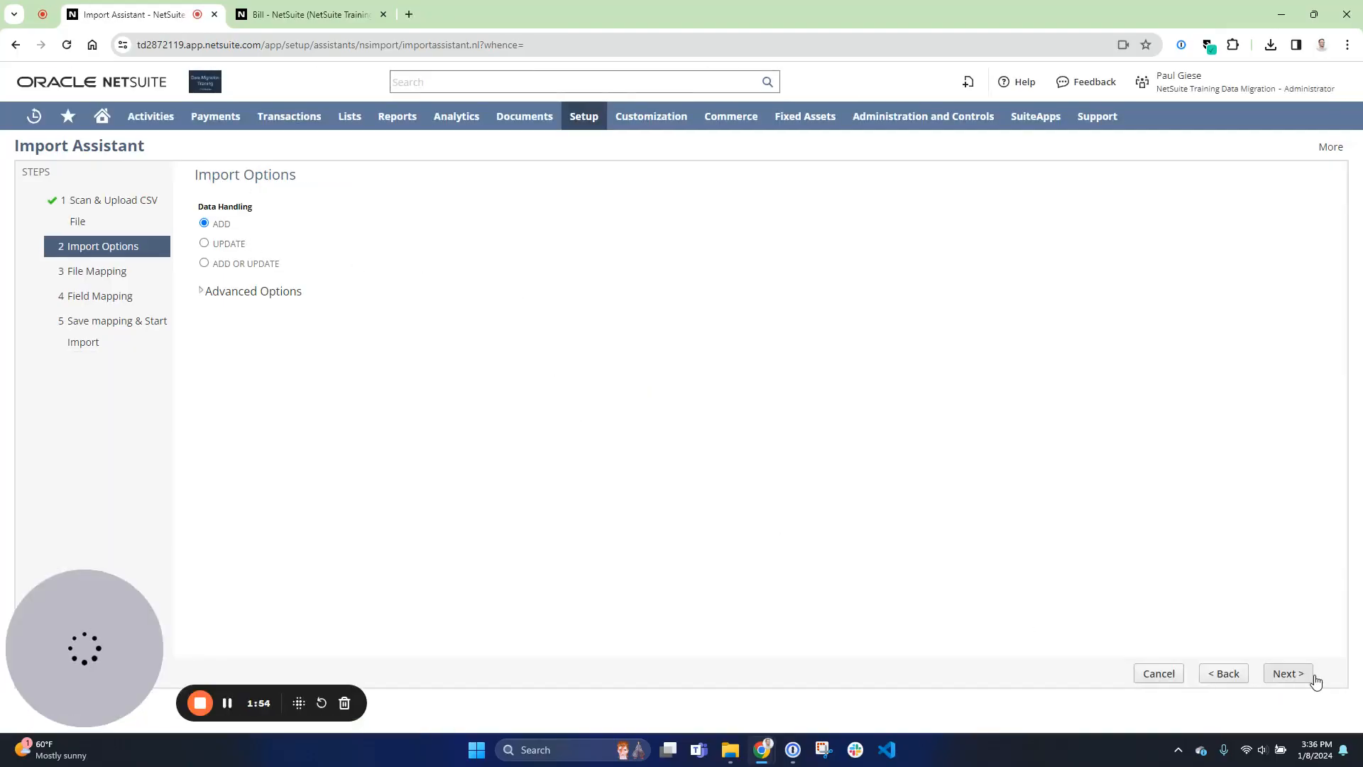
pyautogui.click(1286, 678)
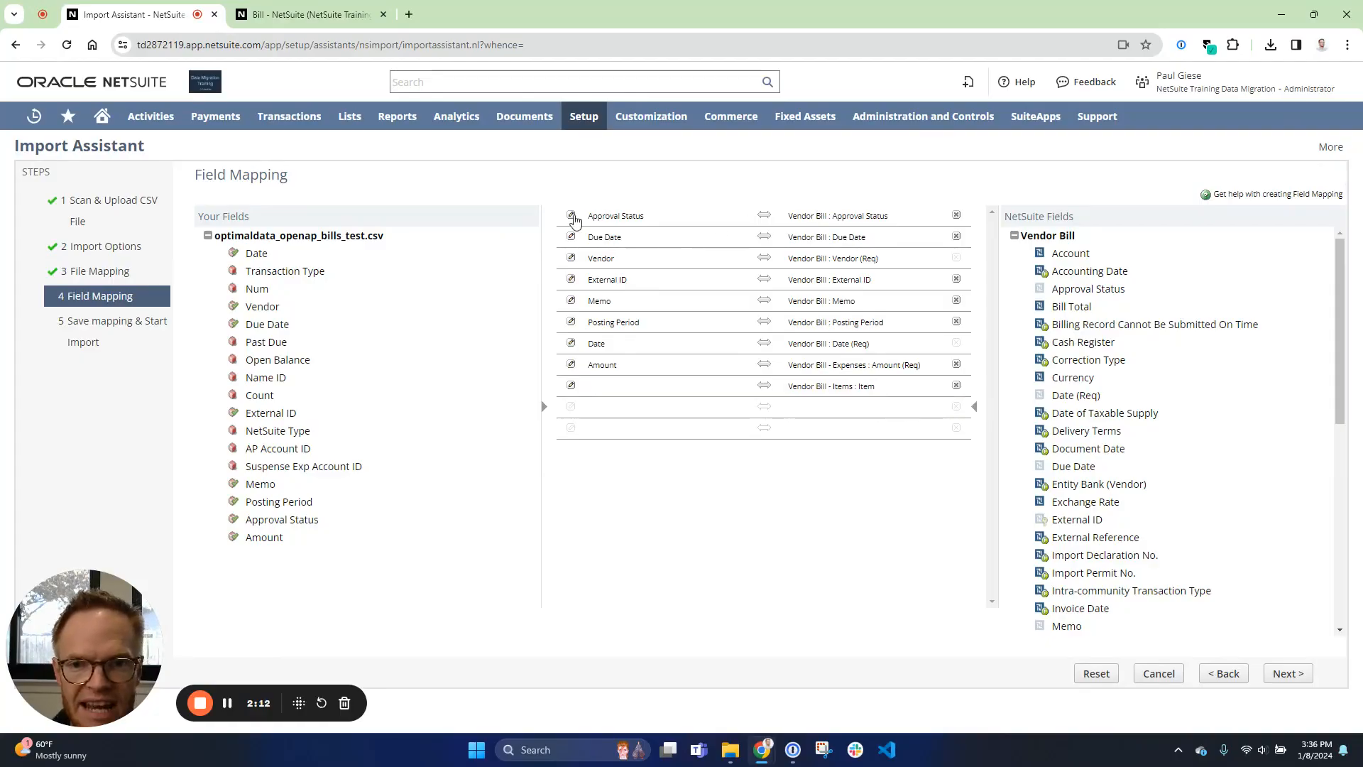
# Give the Vendor Bill Approval Status mapping a default value of Approved.
pyautogui.click(571, 216)
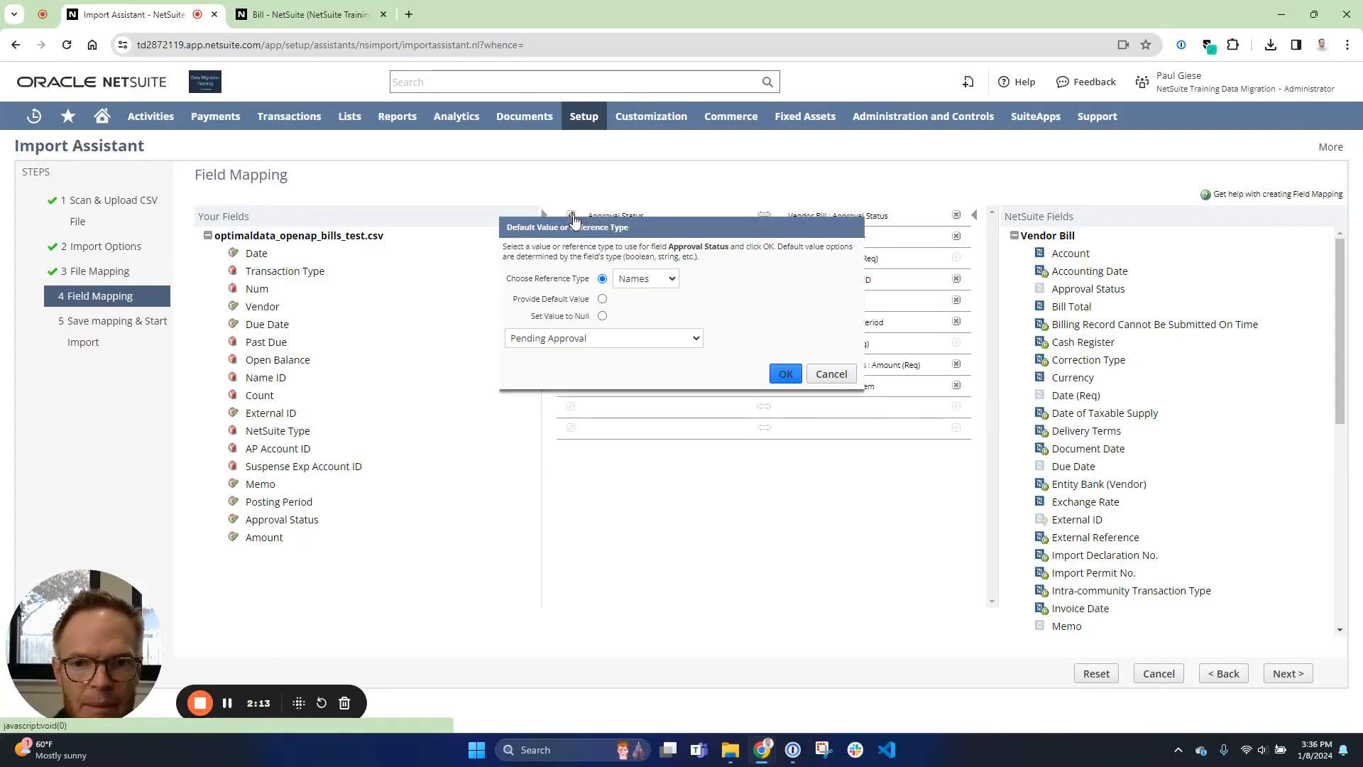
pyautogui.click(603, 299)
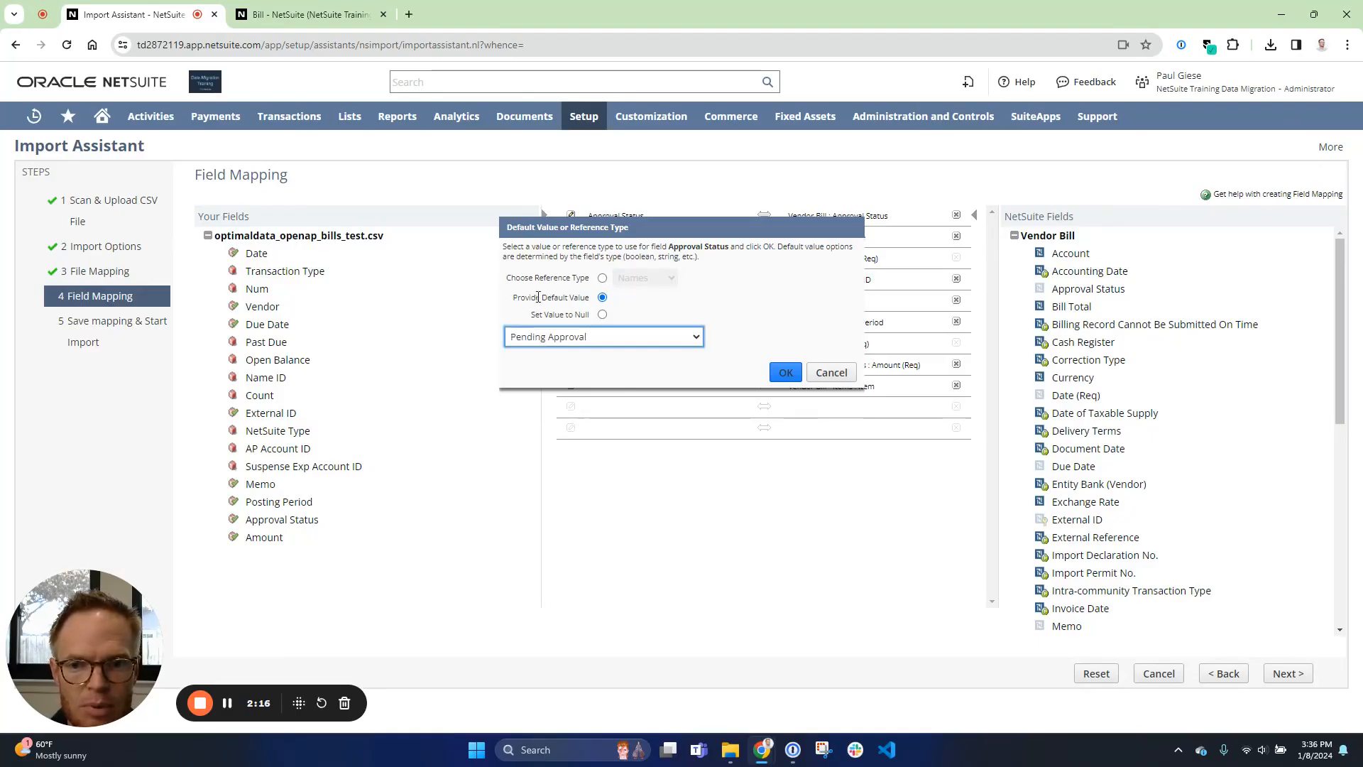
pyautogui.click(593, 337)
pyautogui.click(543, 364)
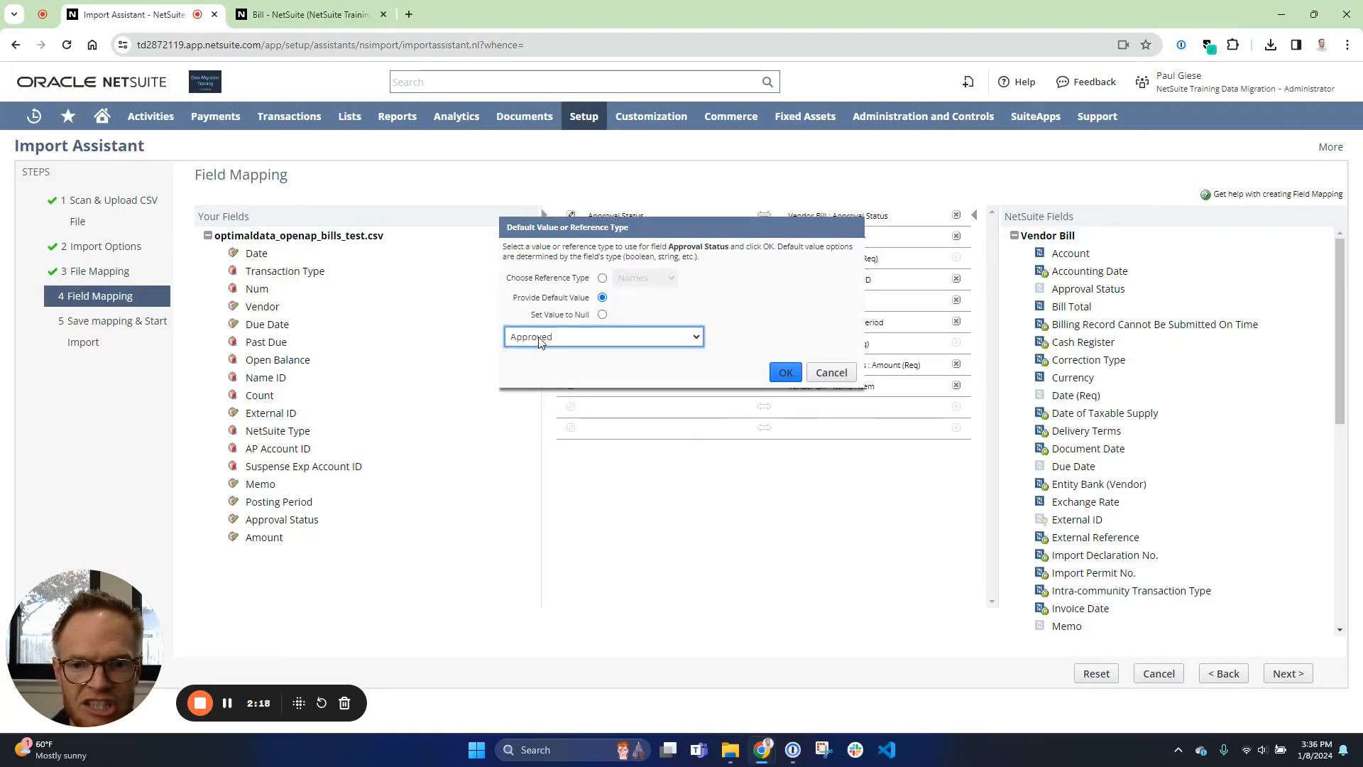
pyautogui.click(788, 373)
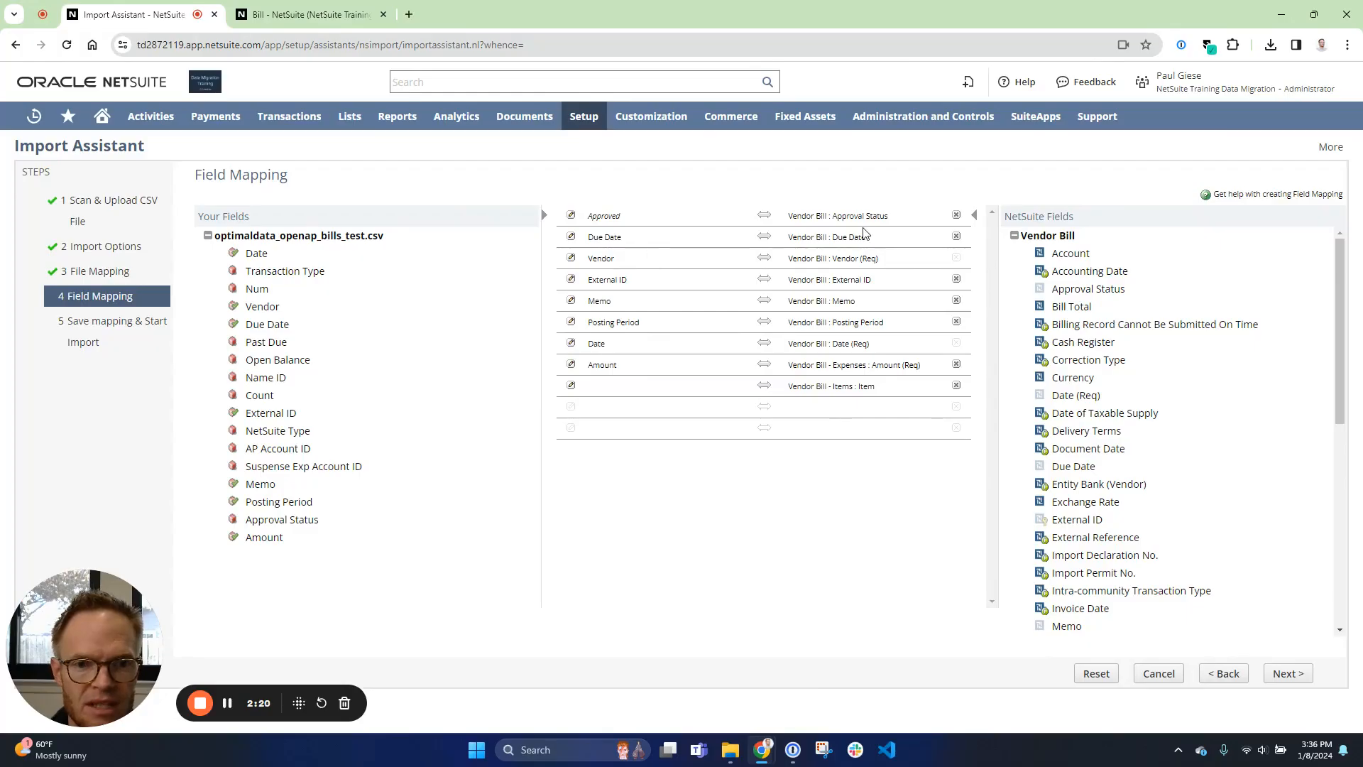
# Map the Name ID column to the Vendor Bill's Vendor field, using Internal ID as the reference type.
pyautogui.click(806, 262)
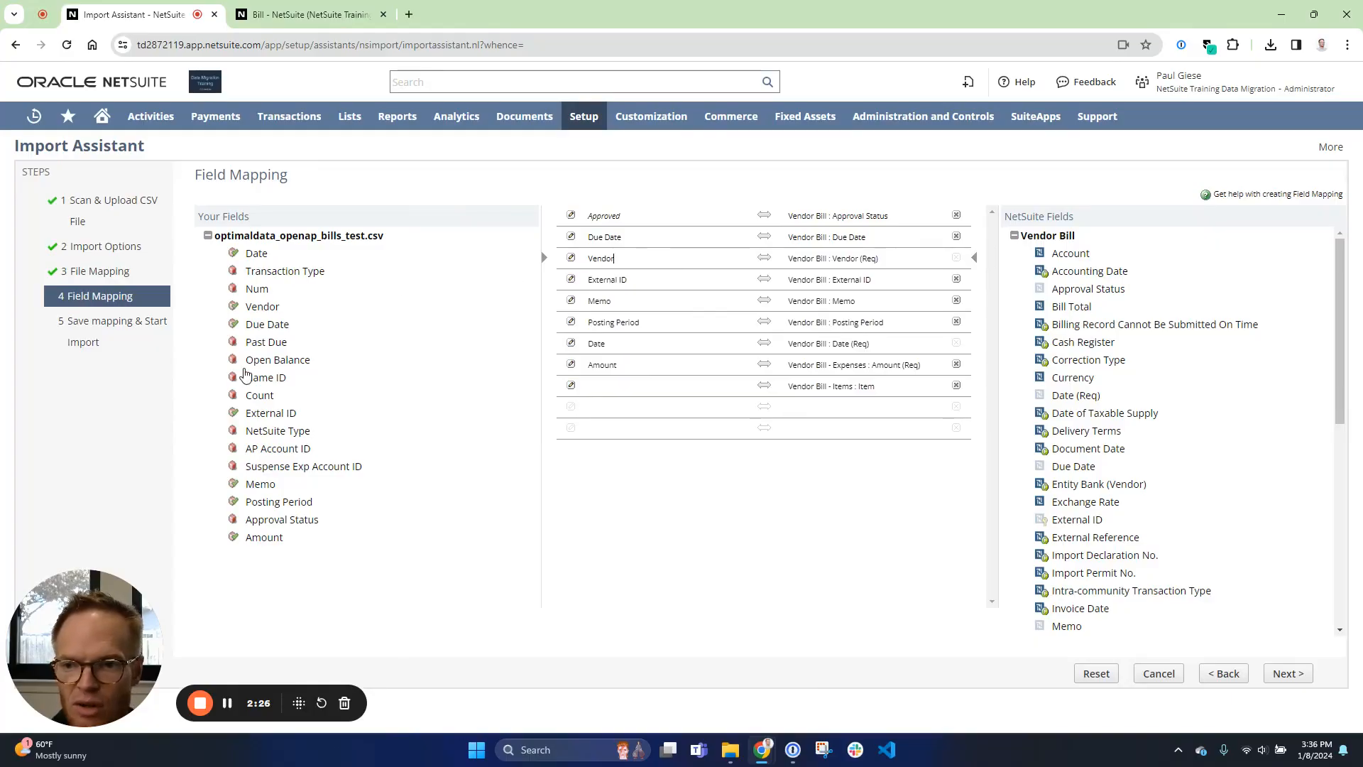
pyautogui.click(316, 376)
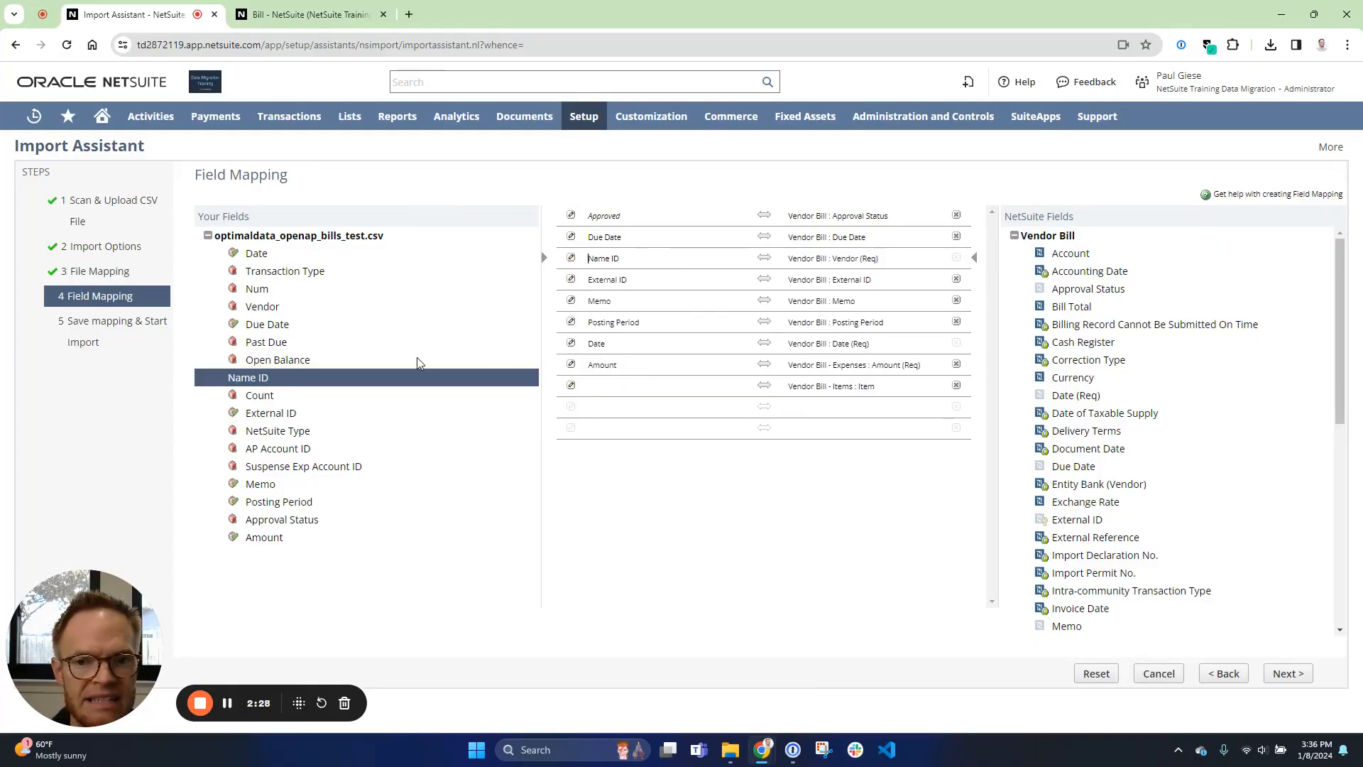
pyautogui.click(571, 259)
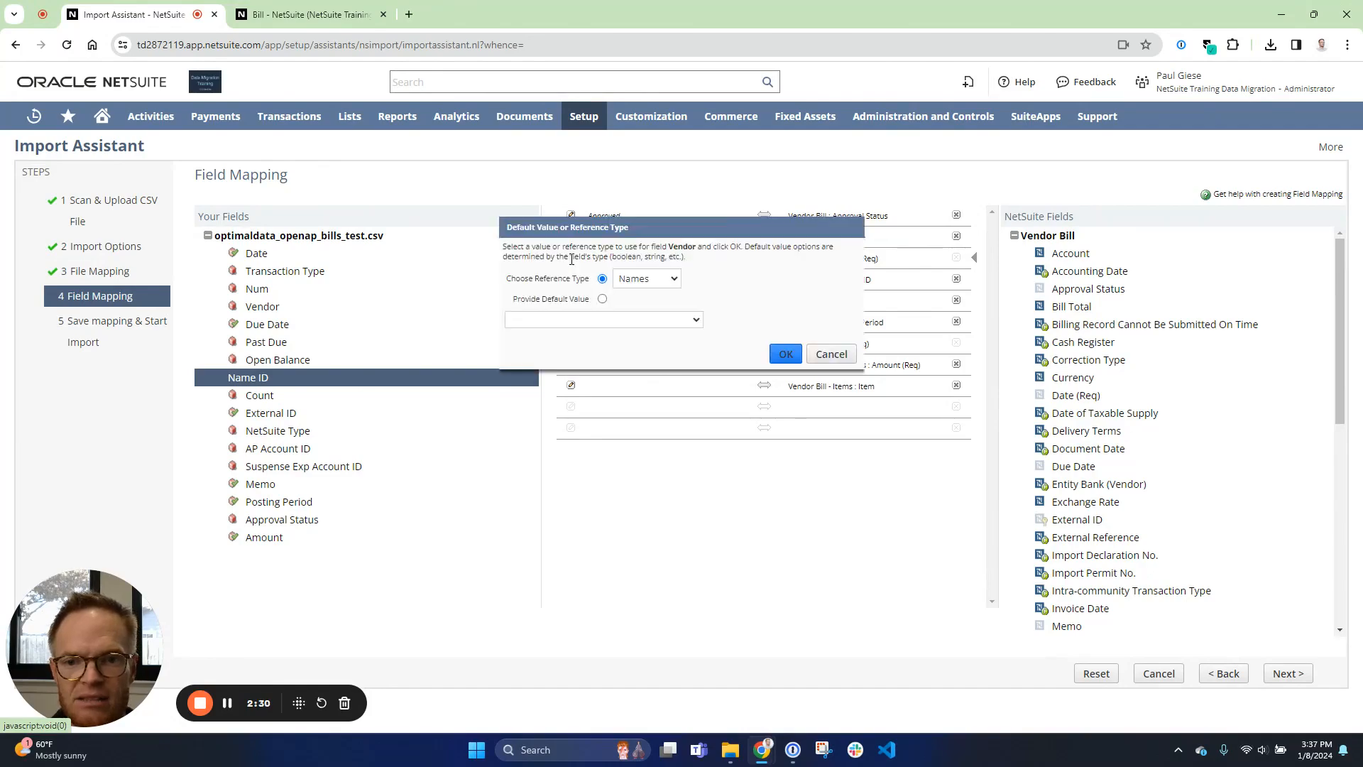
pyautogui.click(652, 280)
pyautogui.click(646, 311)
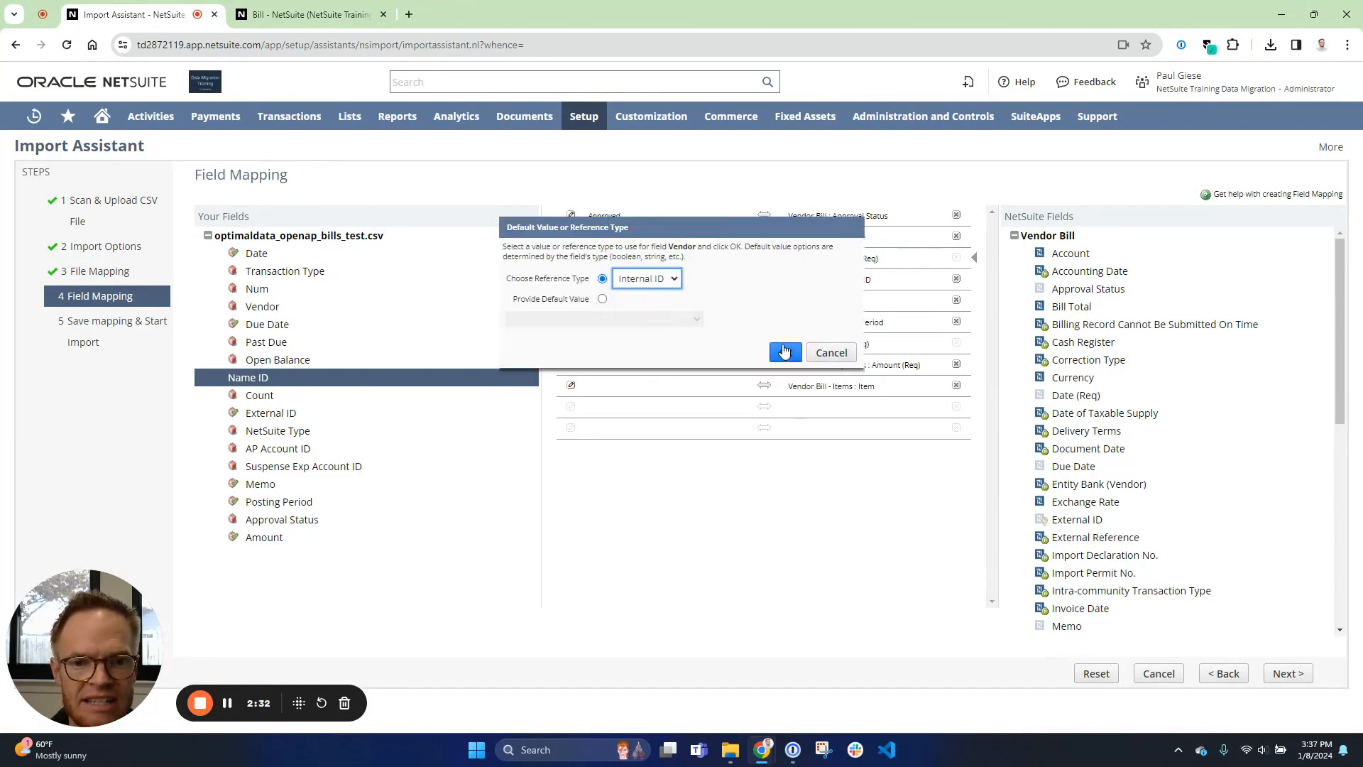
pyautogui.click(786, 353)
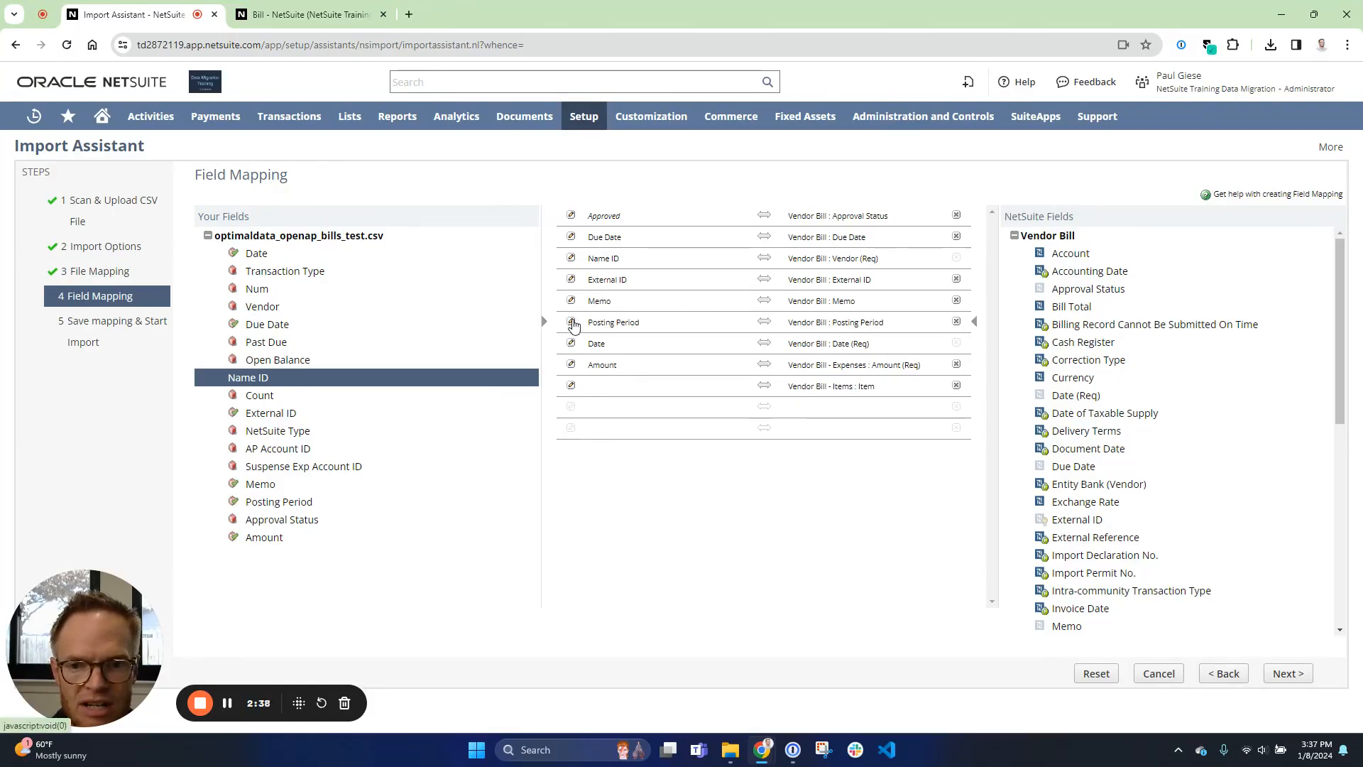
# Give the Vendor Bill Posting Period mapping a default value of Nov 2023.
pyautogui.click(572, 323)
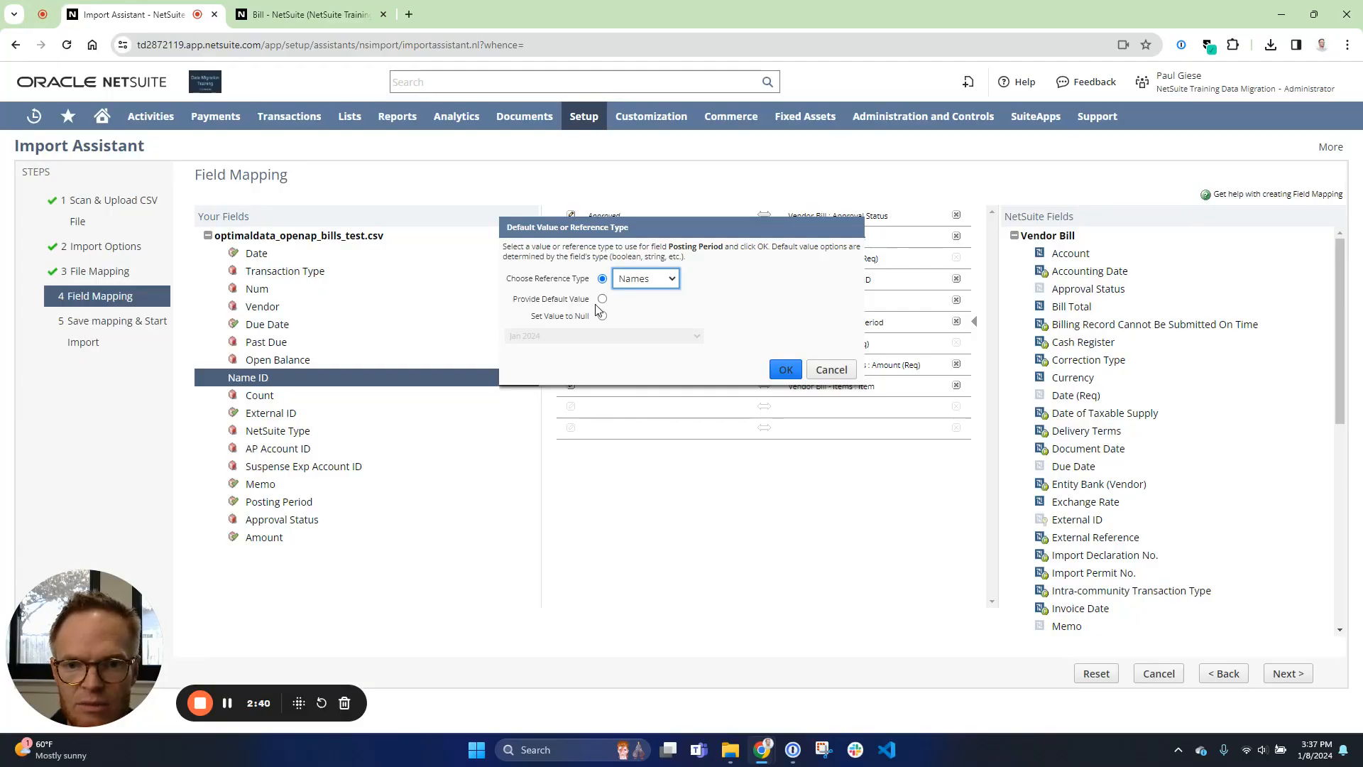
pyautogui.click(603, 299)
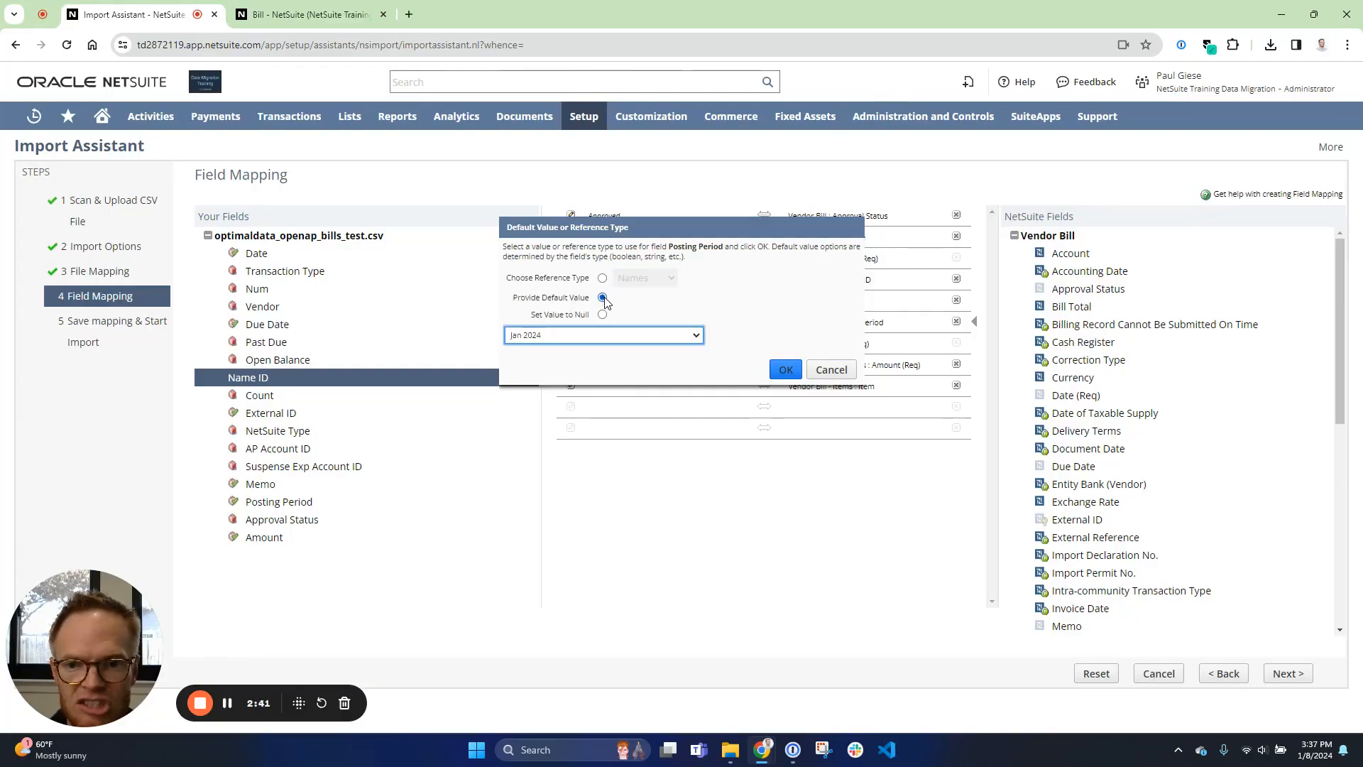
pyautogui.click(588, 335)
pyautogui.click(539, 545)
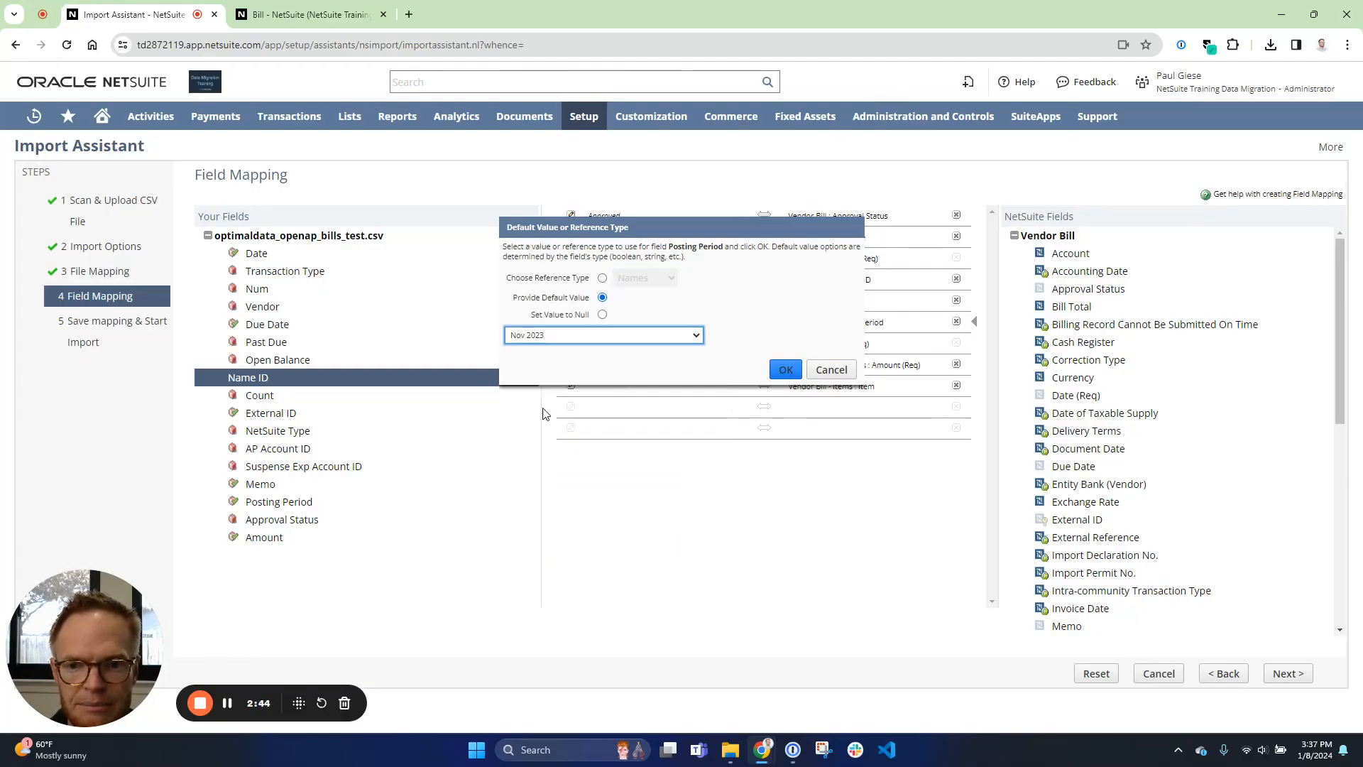
pyautogui.click(786, 369)
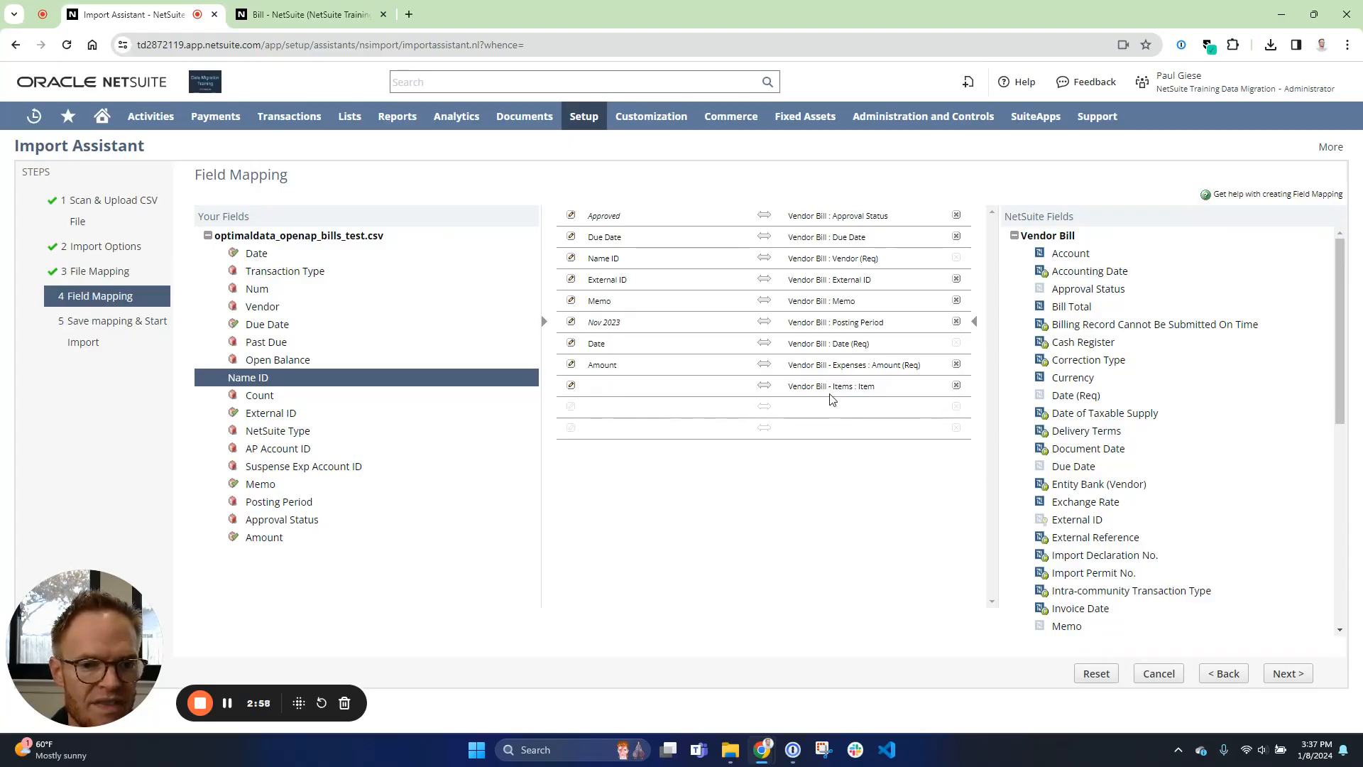
# Remove the Vendor Bill - Items : Item mapping and map the Num column to Reference No.
pyautogui.click(957, 385)
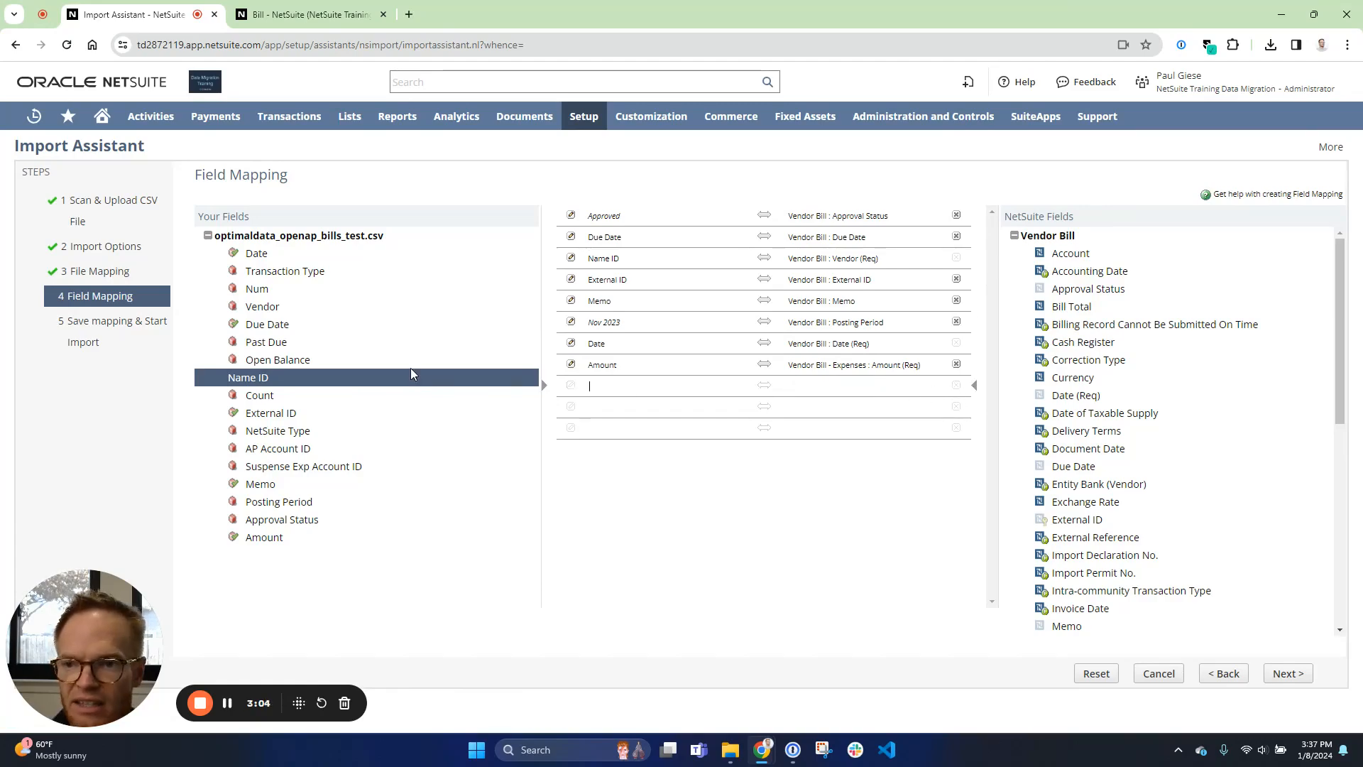
pyautogui.click(260, 291)
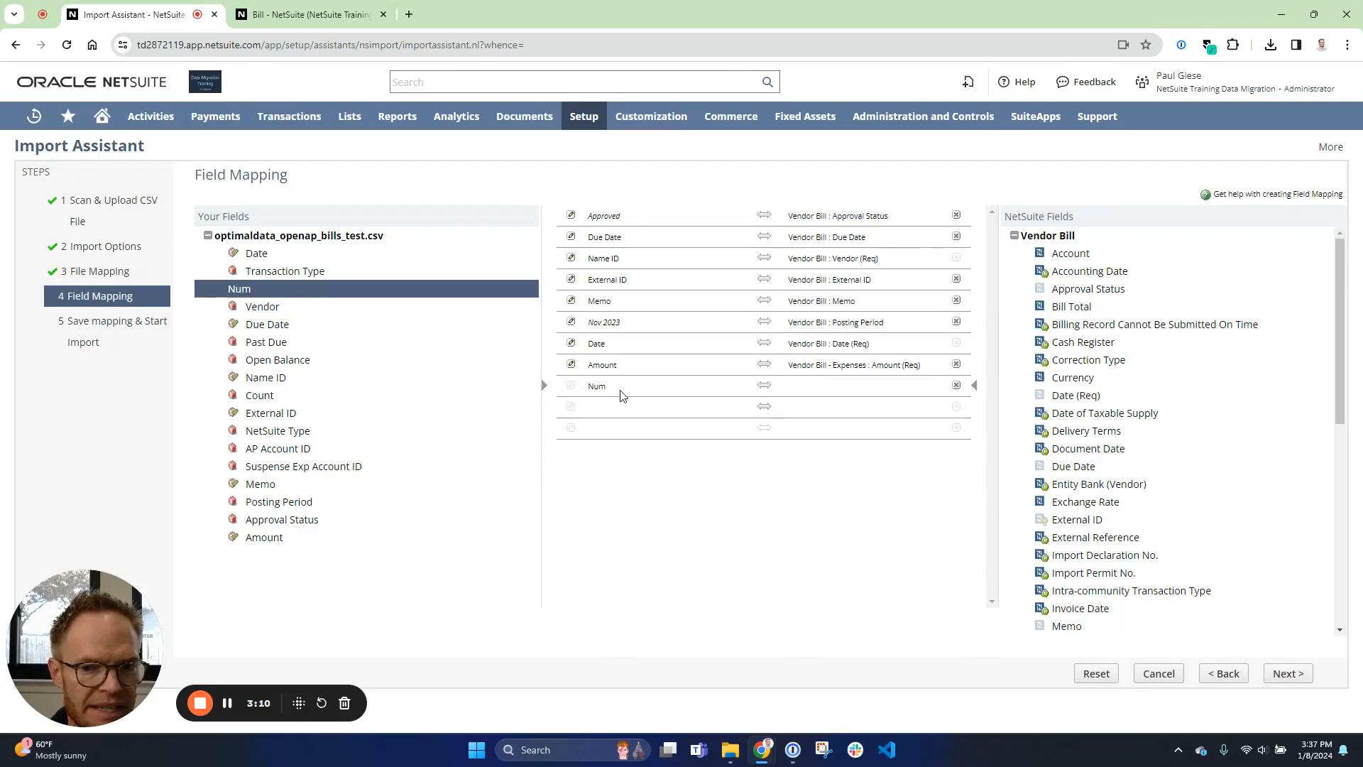
pyautogui.scroll(-3, 1121, 490)
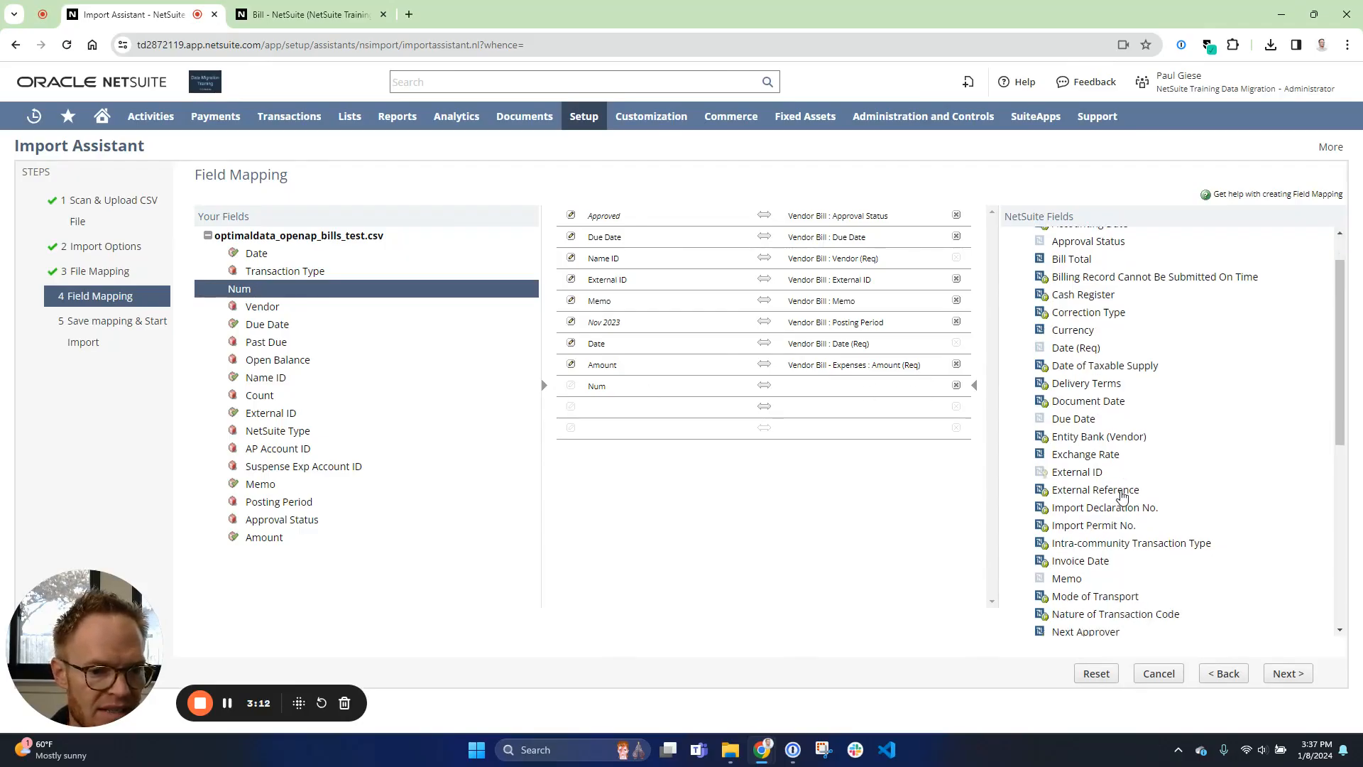
pyautogui.scroll(-2, 1125, 499)
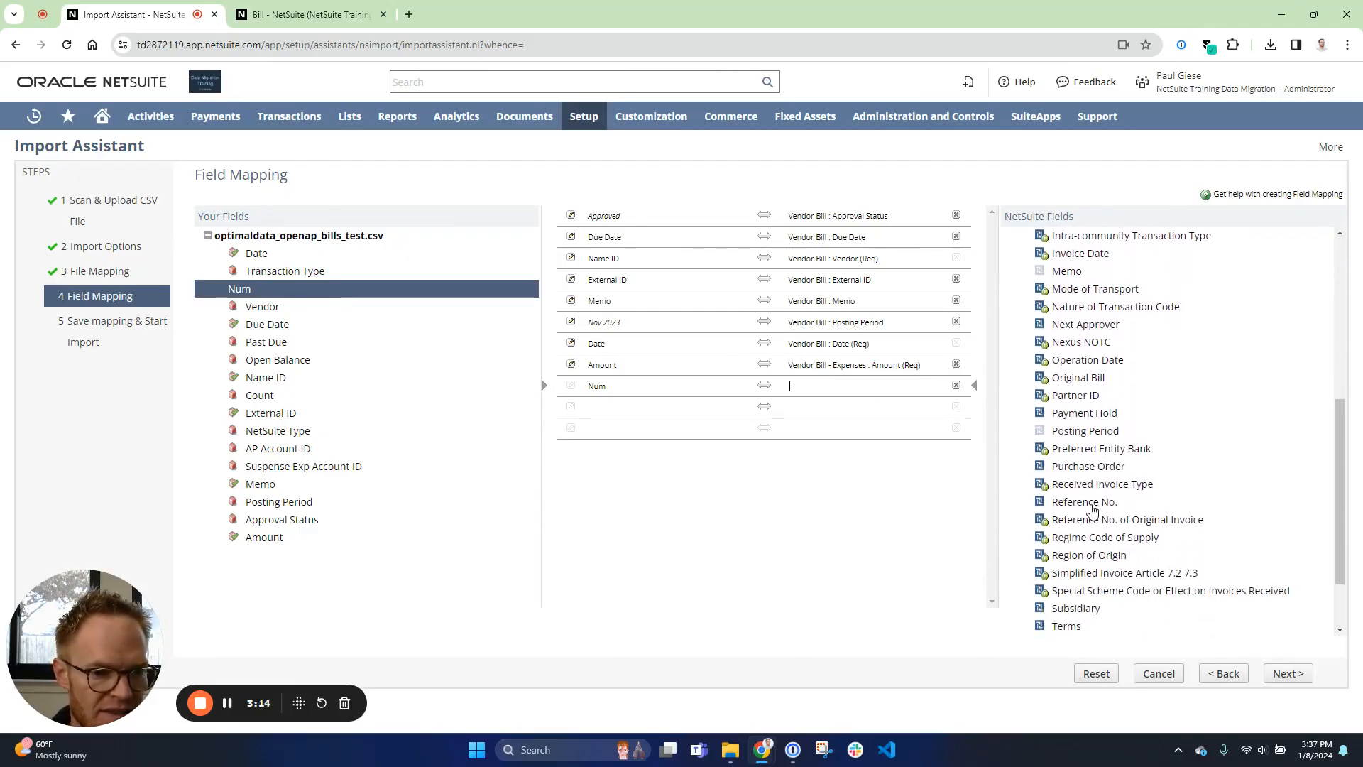
pyautogui.click(1094, 510)
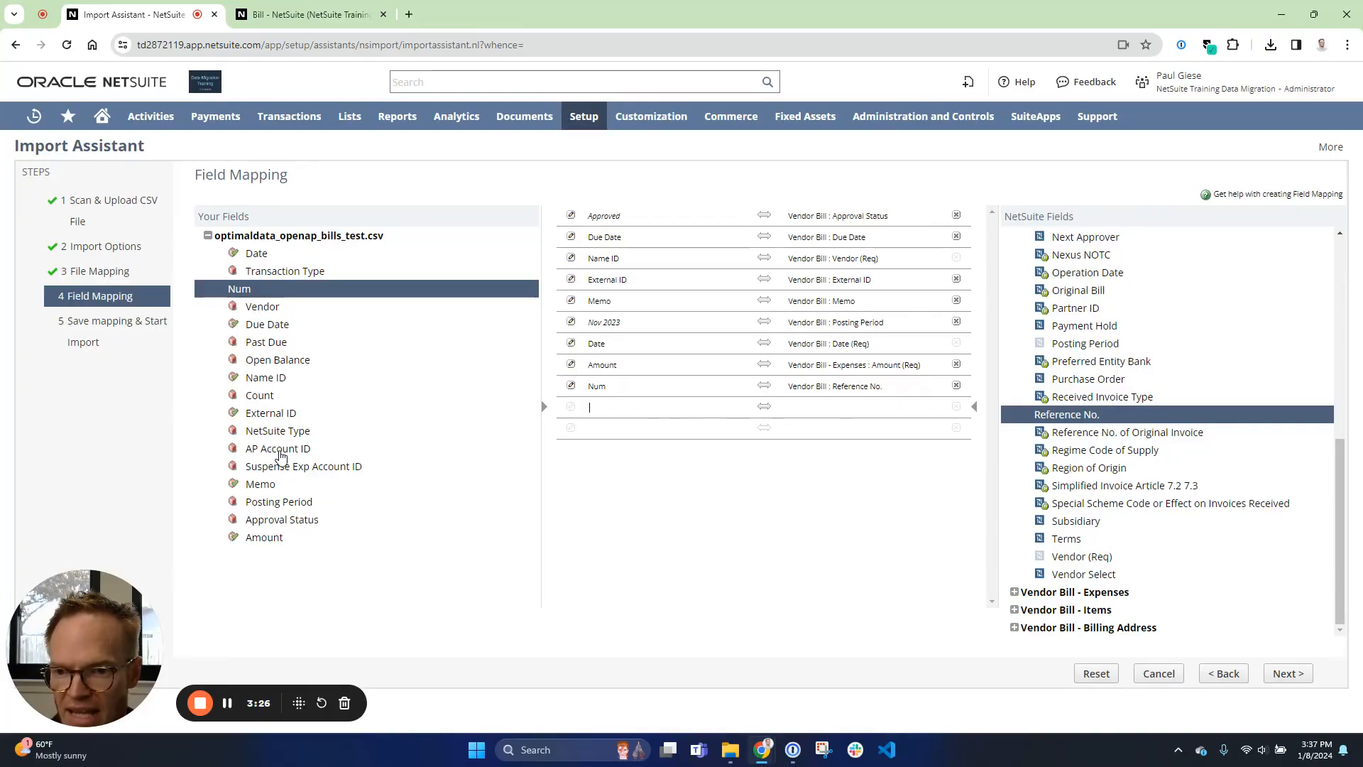
# Map the AP Account ID column to the Vendor Bill's Account field, using Internal ID as the reference type.
pyautogui.click(279, 455)
pyautogui.scroll(2, 1227, 388)
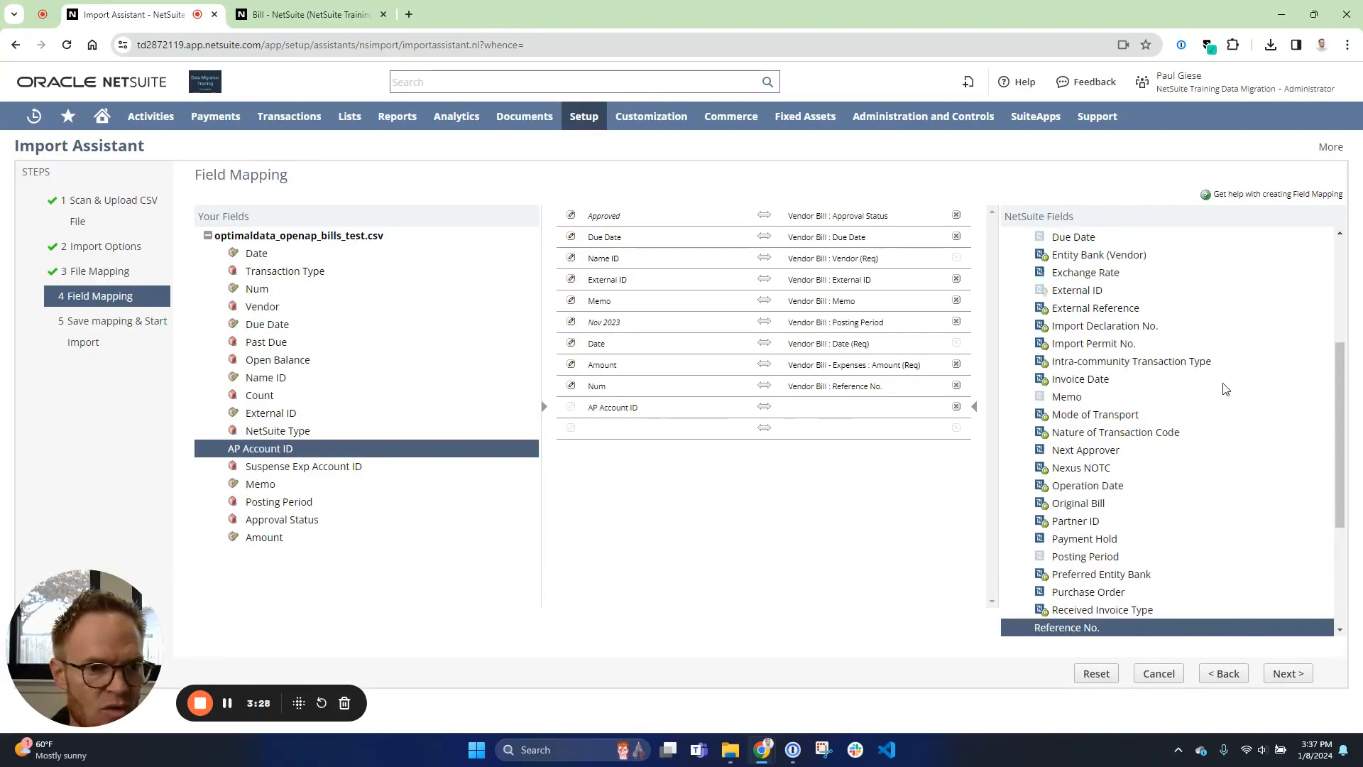
pyautogui.scroll(3, 1221, 389)
pyautogui.click(1066, 255)
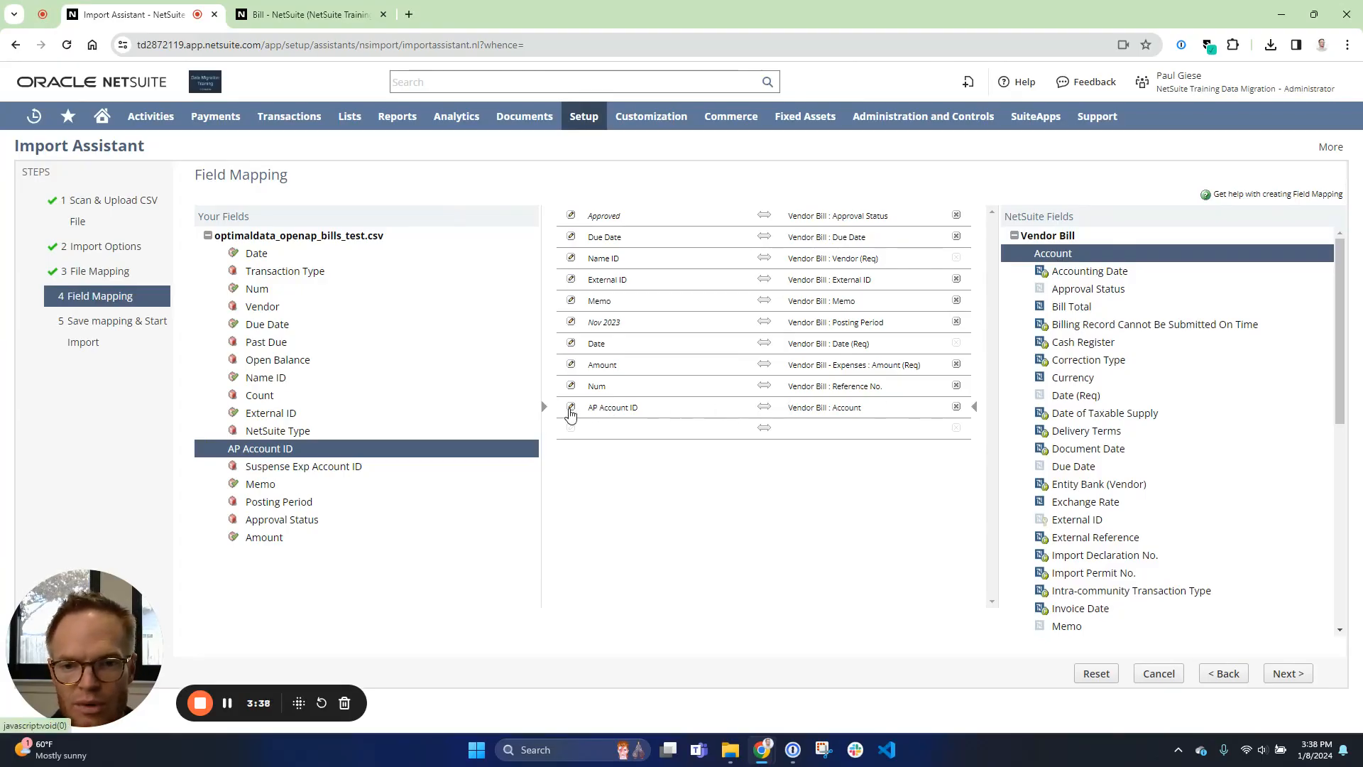
pyautogui.click(571, 407)
pyautogui.click(654, 281)
pyautogui.click(646, 310)
pyautogui.click(784, 372)
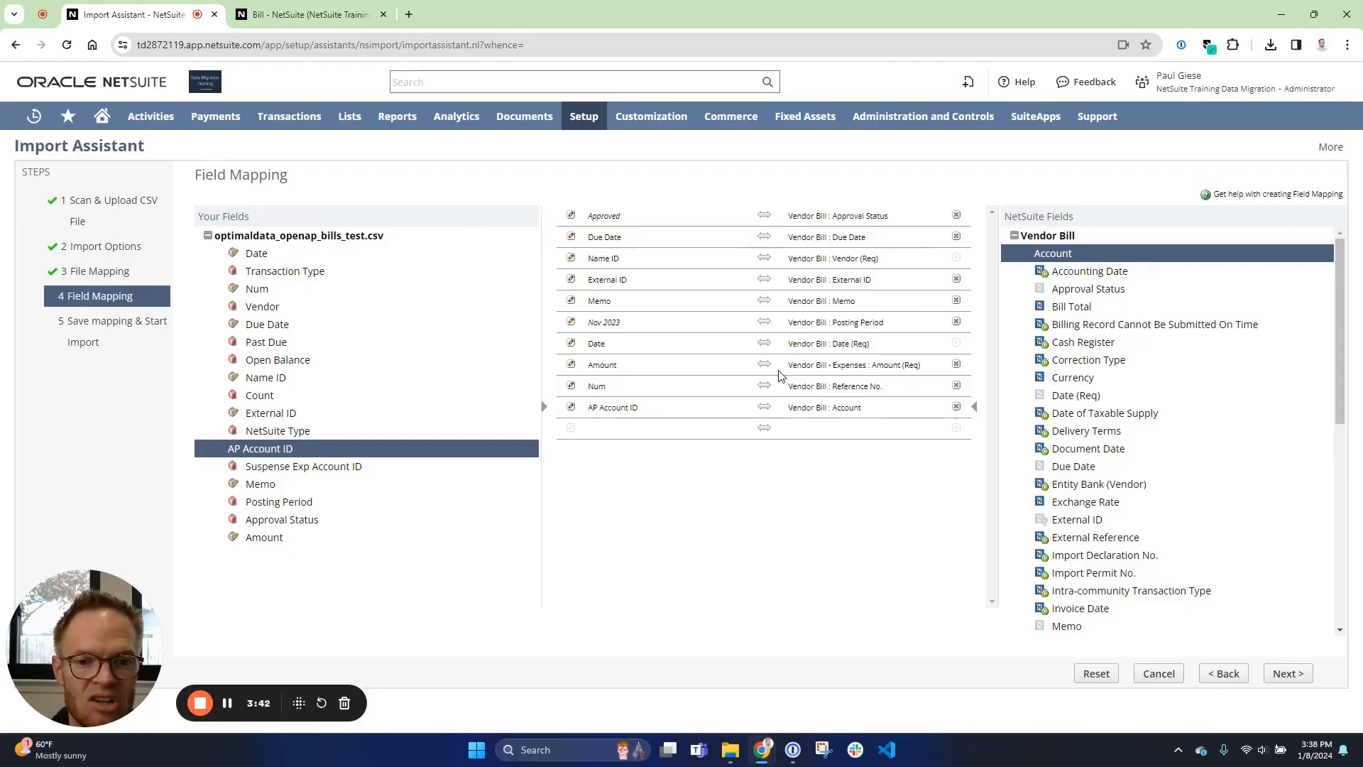
# Map the Suspense Exp Account ID column to Vendor Bill - Expenses : Account, using Internal ID as the reference type.
pyautogui.click(289, 470)
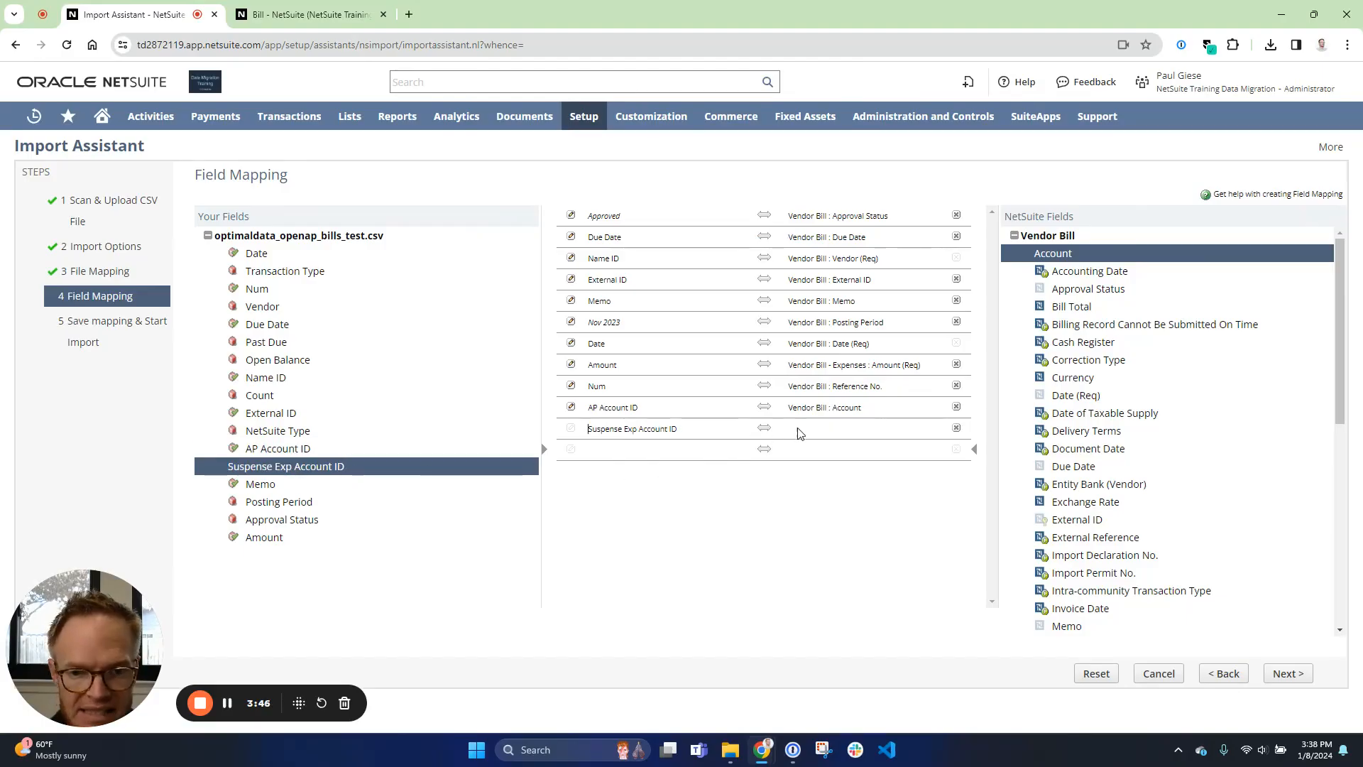
pyautogui.scroll(-3, 1154, 443)
pyautogui.scroll(-5, 1154, 444)
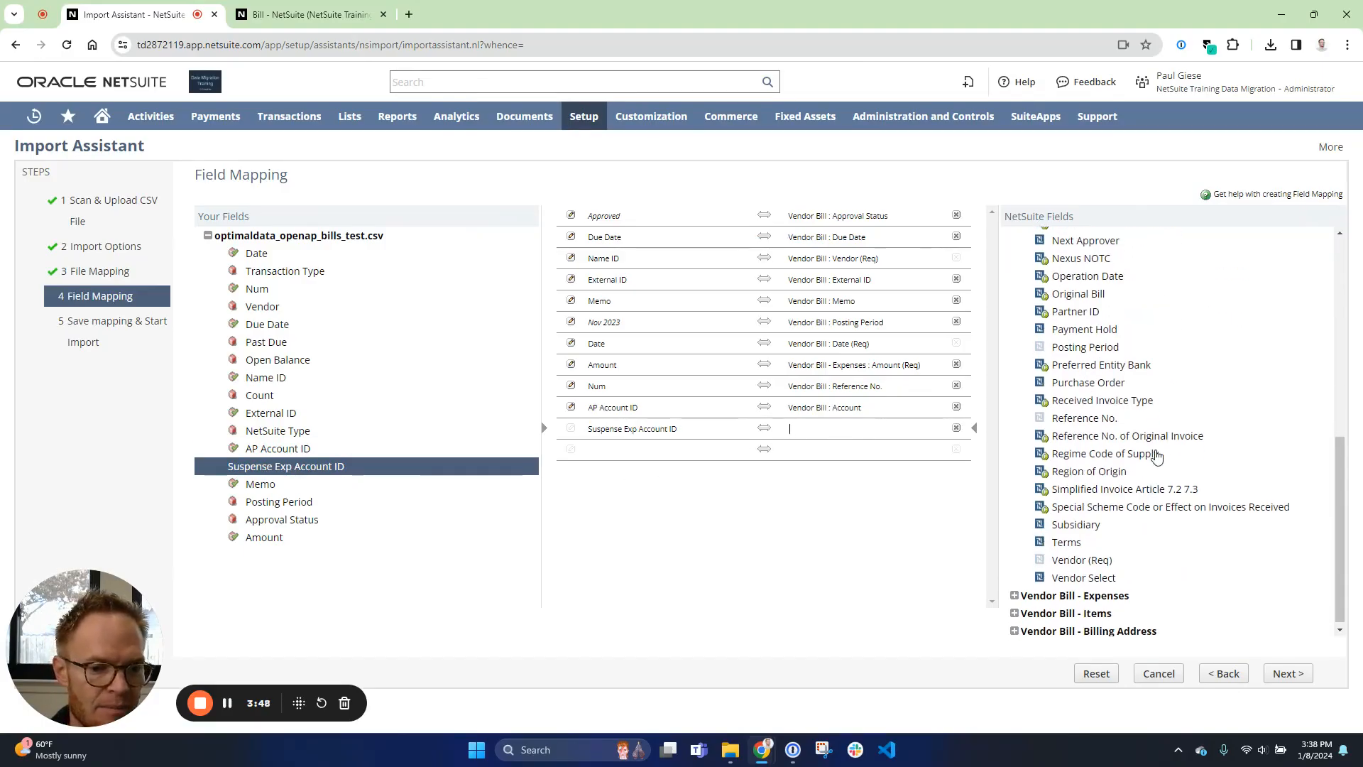
pyautogui.click(1079, 594)
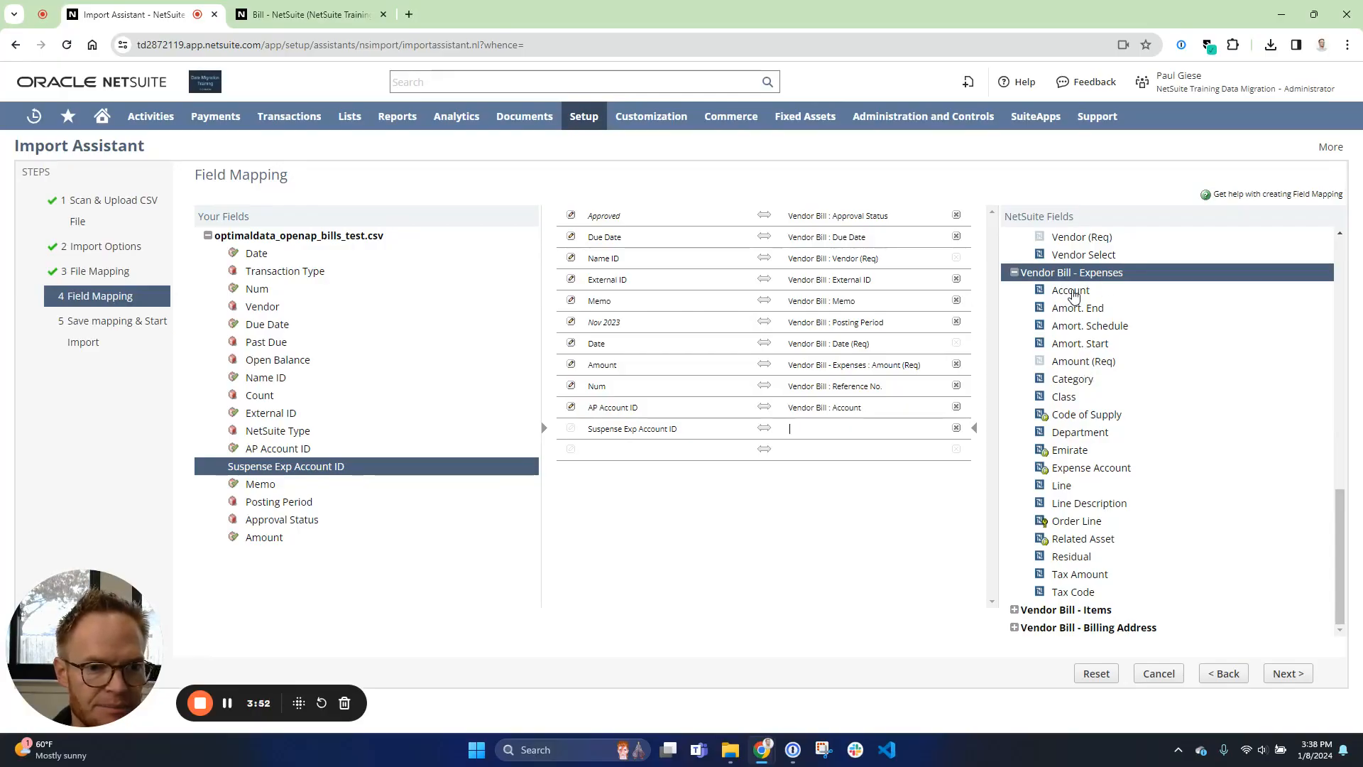
pyautogui.click(1070, 291)
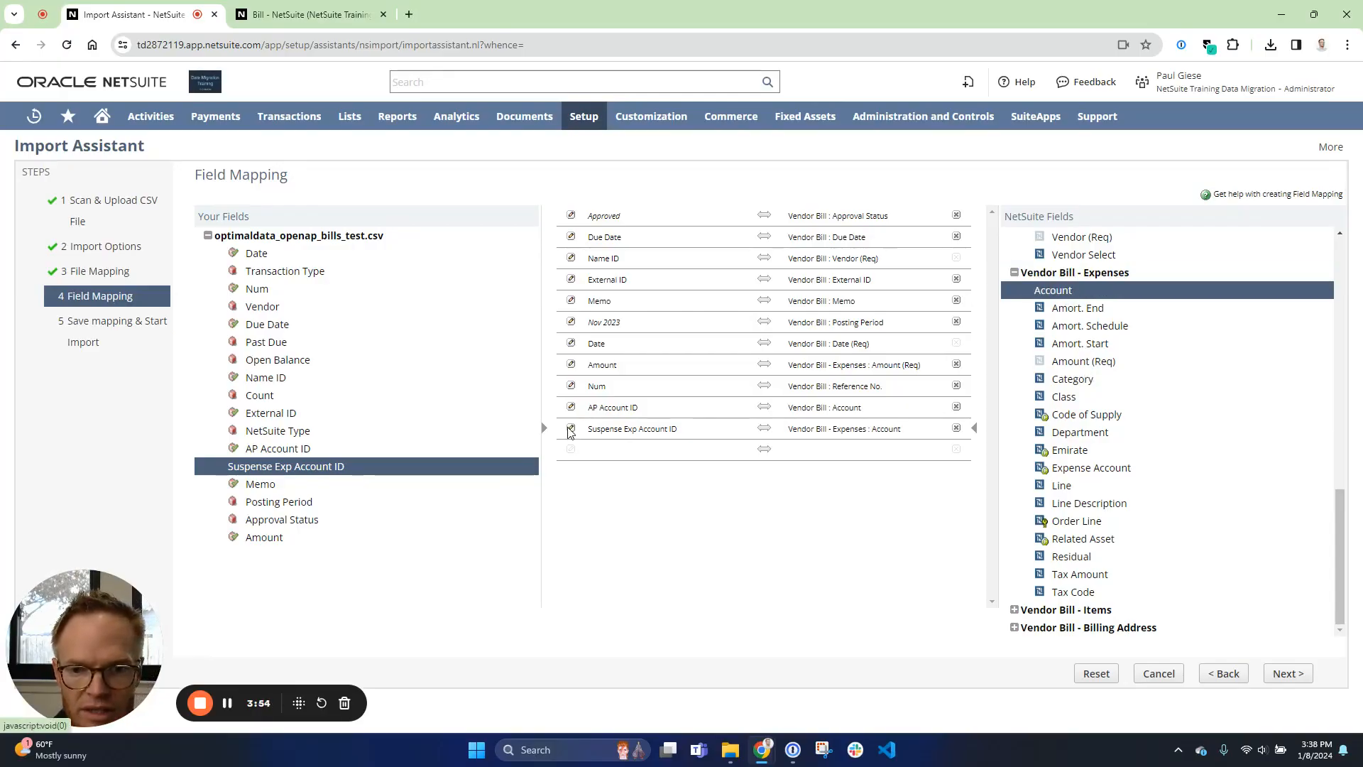
pyautogui.click(571, 428)
pyautogui.click(648, 279)
pyautogui.click(644, 310)
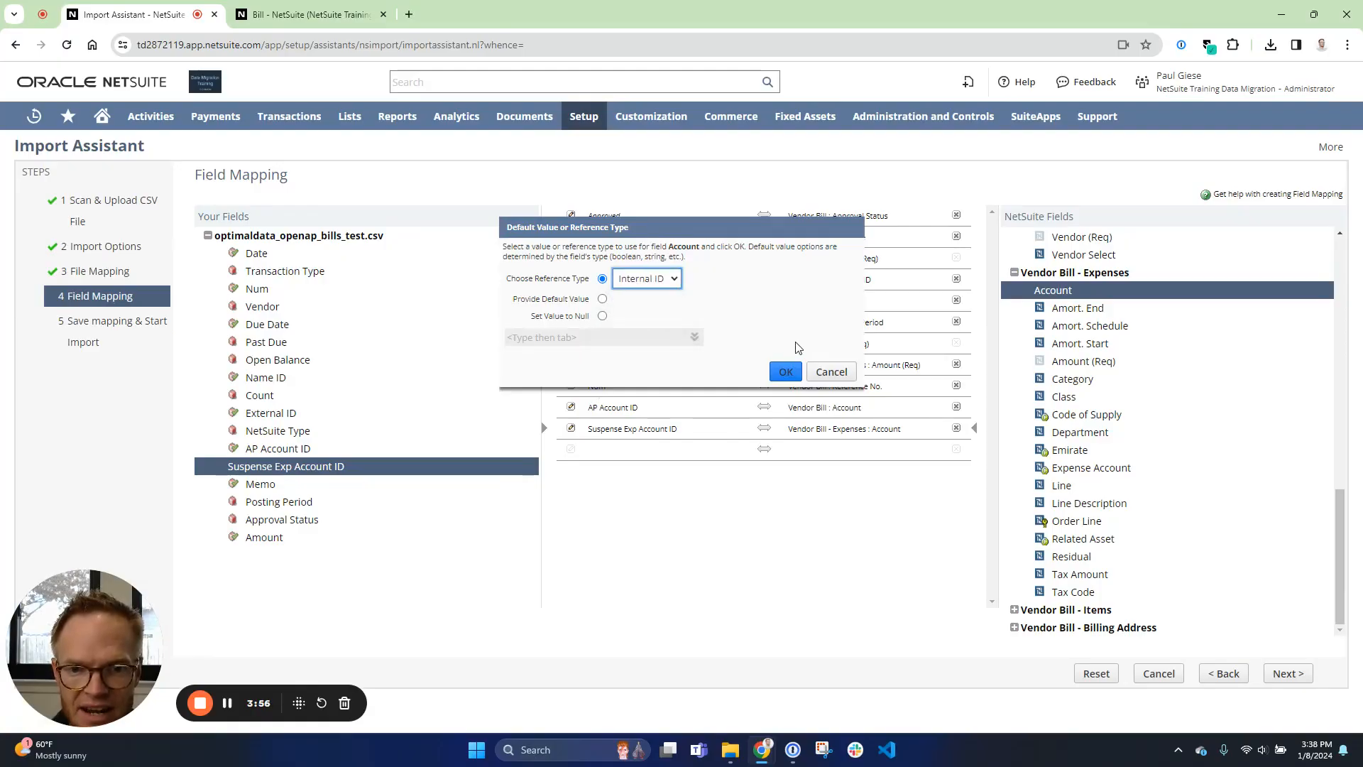
pyautogui.click(786, 371)
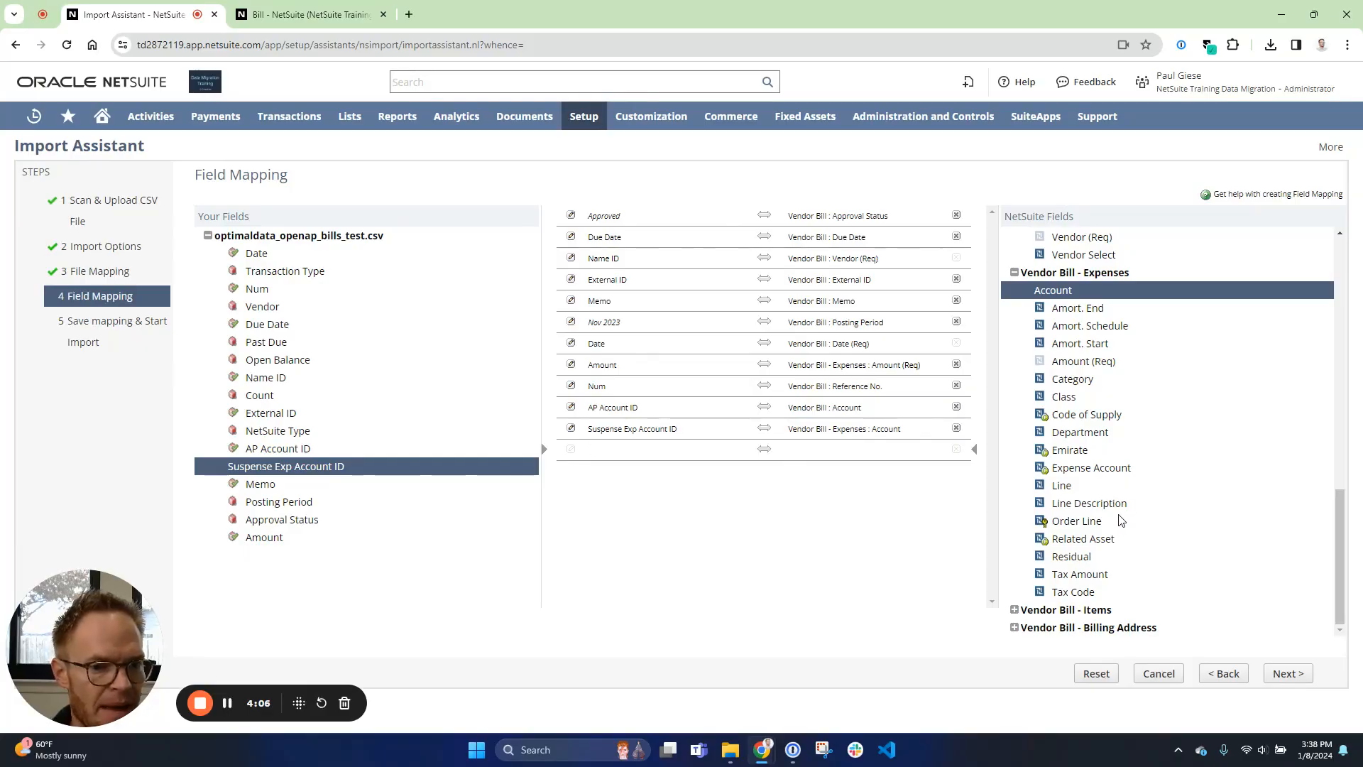
# Map the Memo column to Vendor Bill - Expenses : Line Description and proceed to saving the mapping.
pyautogui.moveTo(1087, 502); pyautogui.dragTo(878, 449)
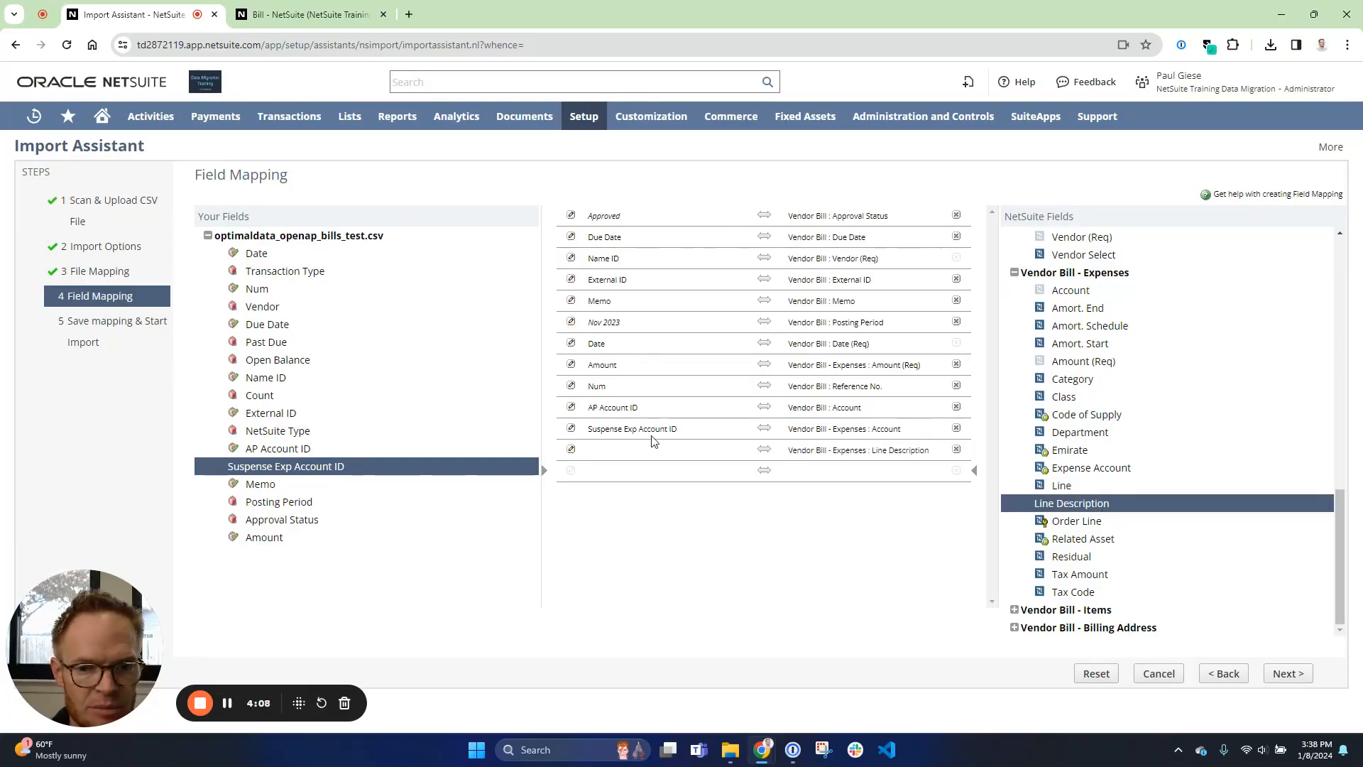
pyautogui.click(273, 489)
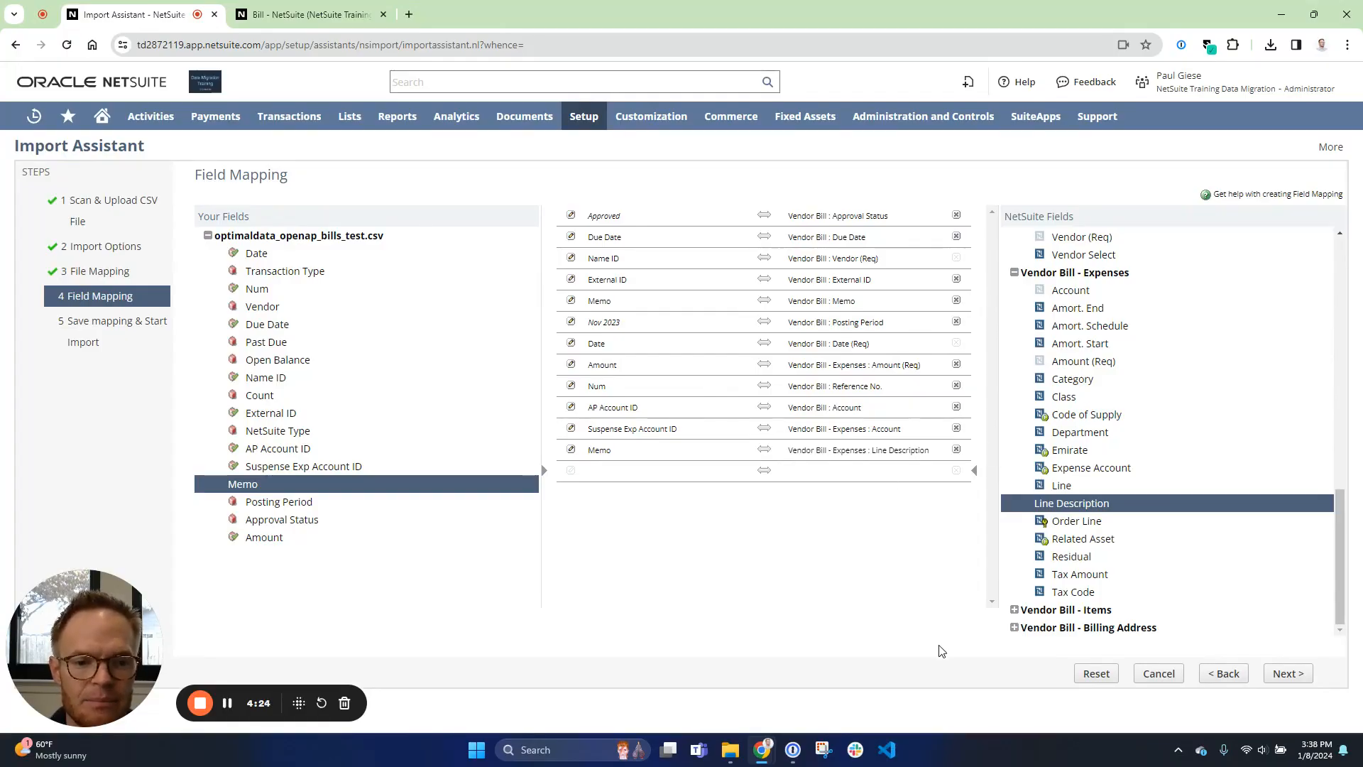
pyautogui.click(1285, 675)
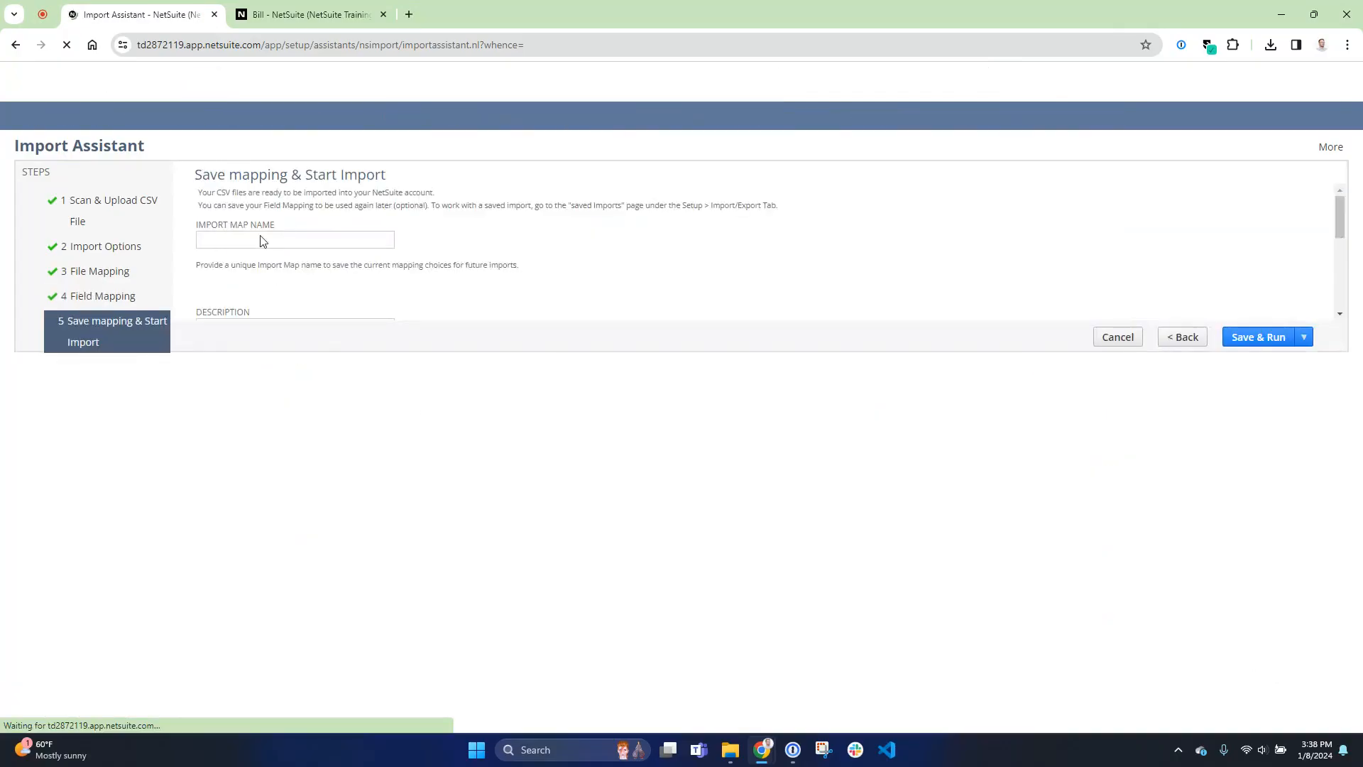
# Name the import map optimaldata_openap_bill, then save it and run the import.
pyautogui.click(257, 238)
pyautogui.write('opti')
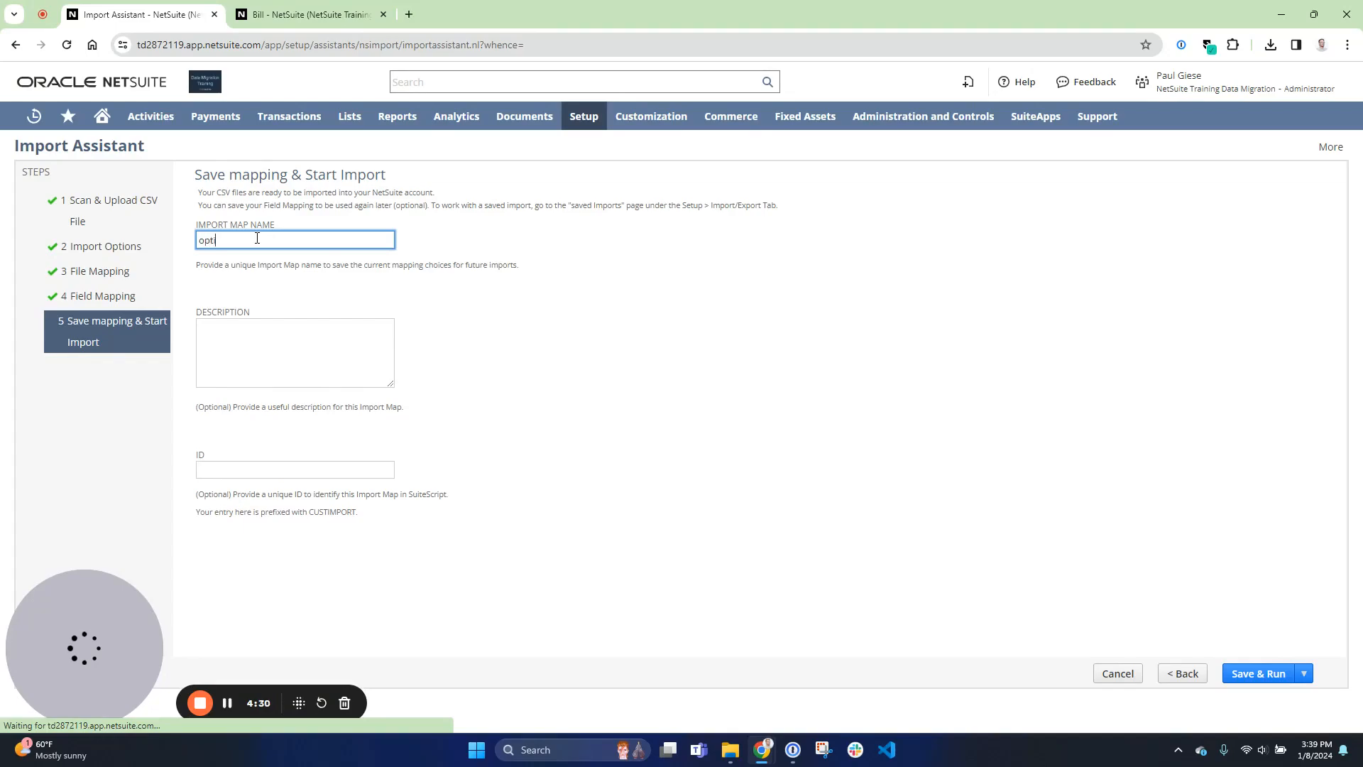
pyautogui.write('maldata_openap_bill')
pyautogui.press('Tab')
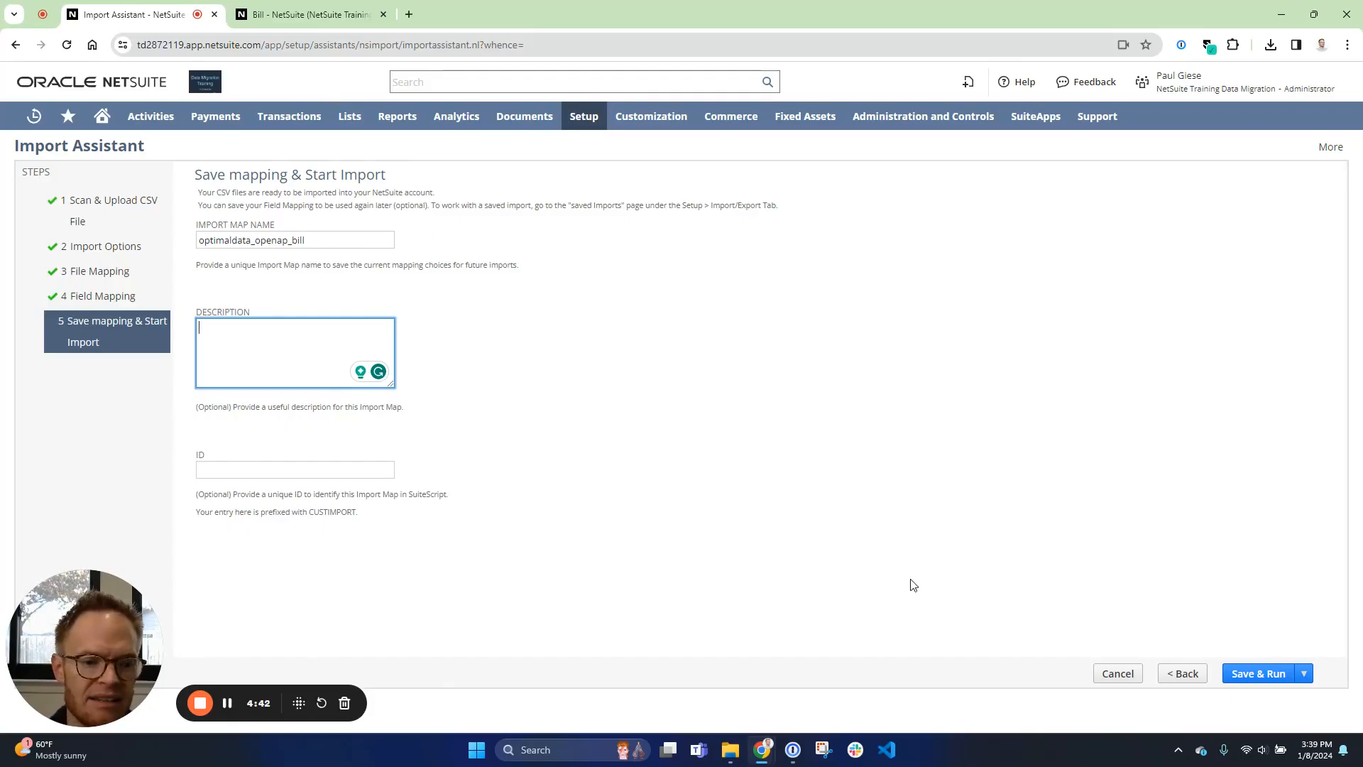
pyautogui.click(1259, 676)
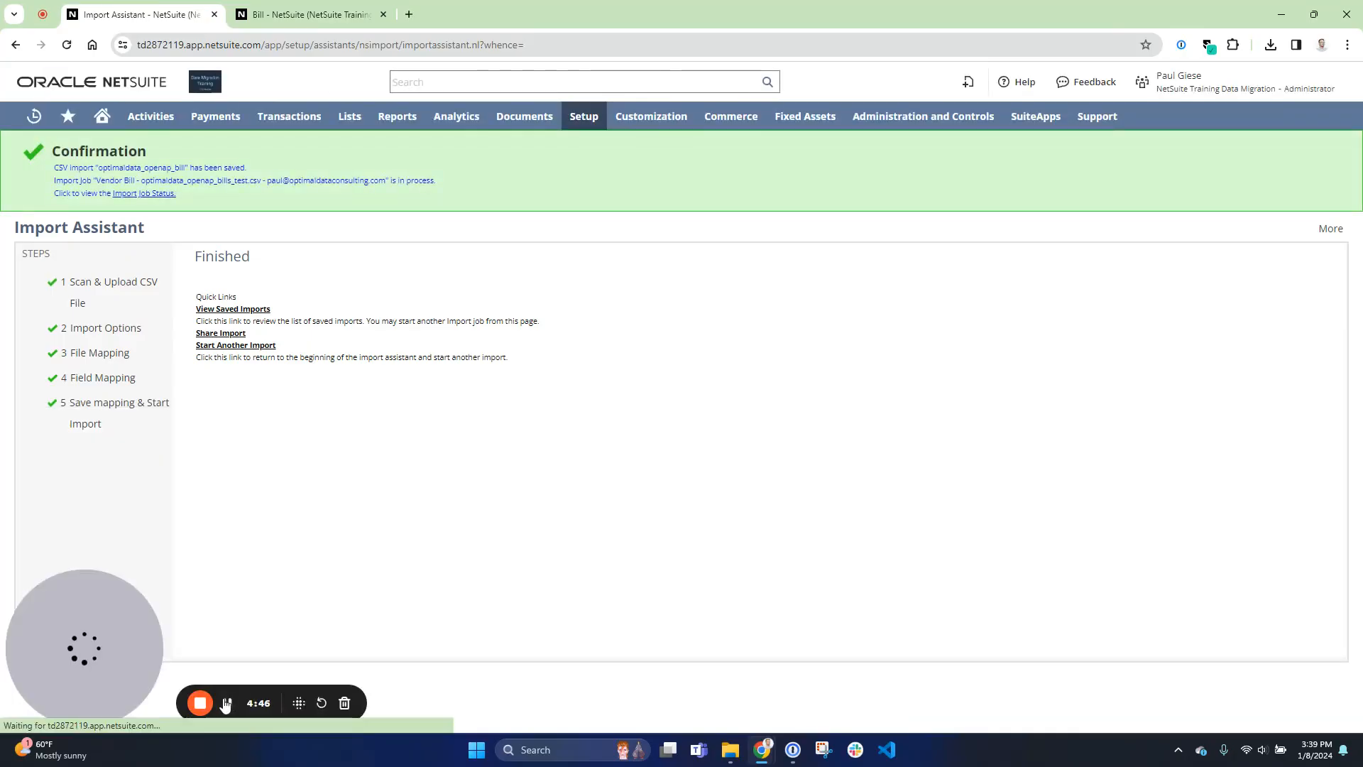
# View the import job status and open the list of vendor bills in a new browser tab.
pyautogui.click(158, 193)
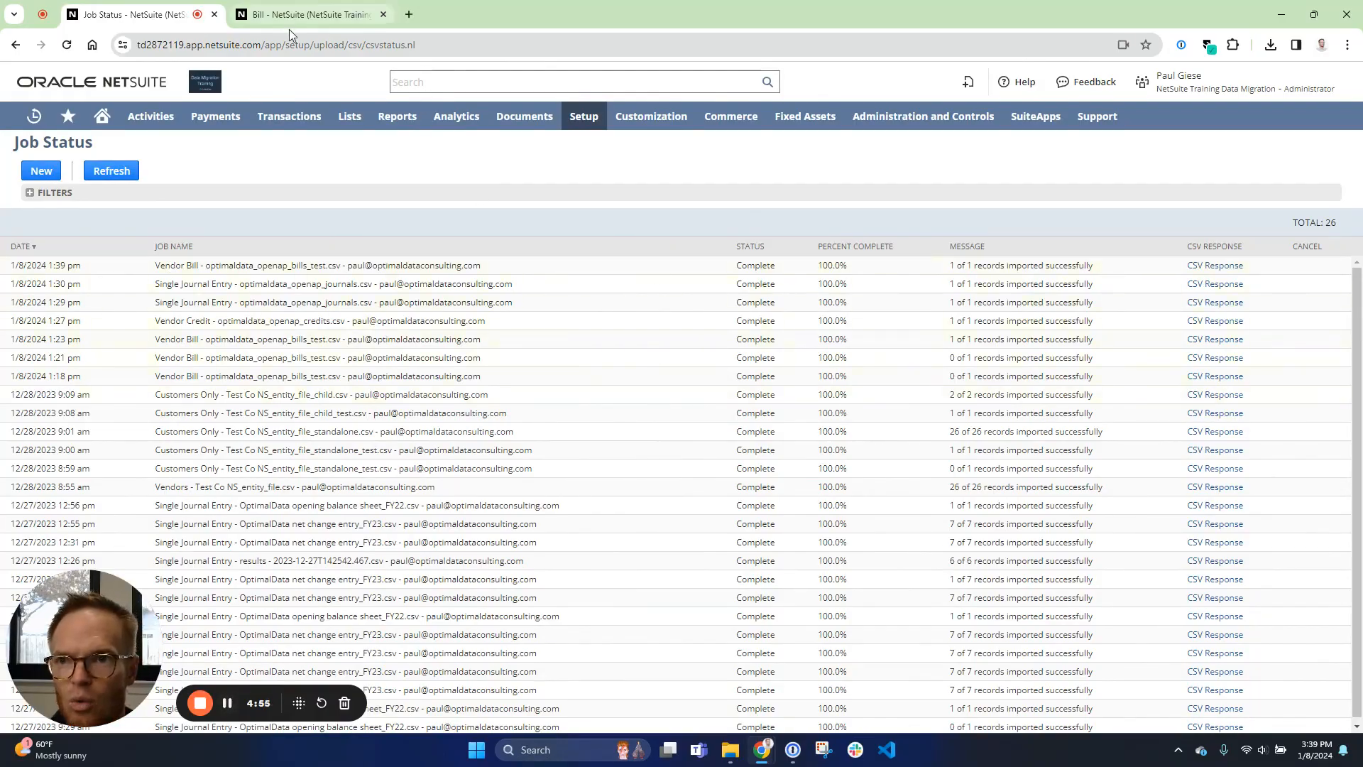
pyautogui.moveTo(287, 122)
pyautogui.moveTo(294, 233)
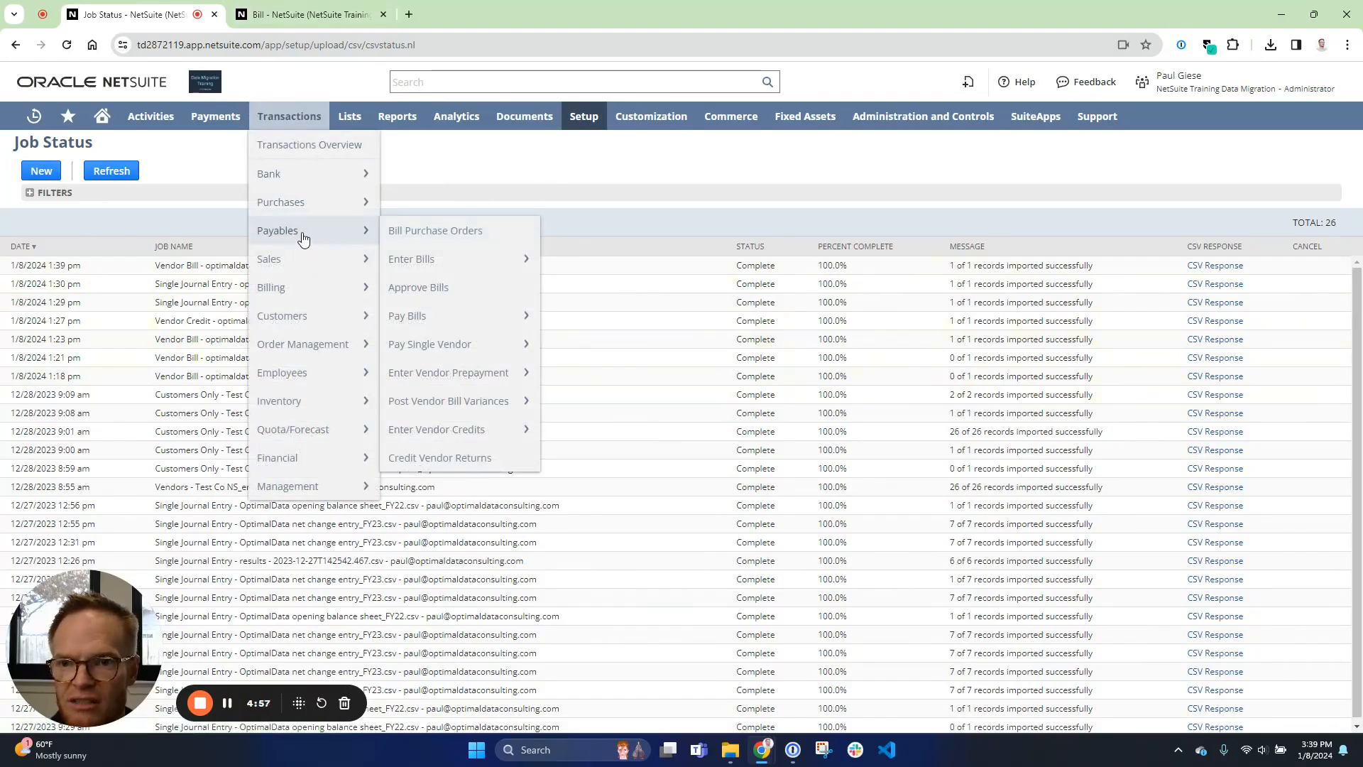
pyautogui.moveTo(409, 259)
pyautogui.rightClick(559, 259)
pyautogui.click(592, 274)
pyautogui.click(475, 11)
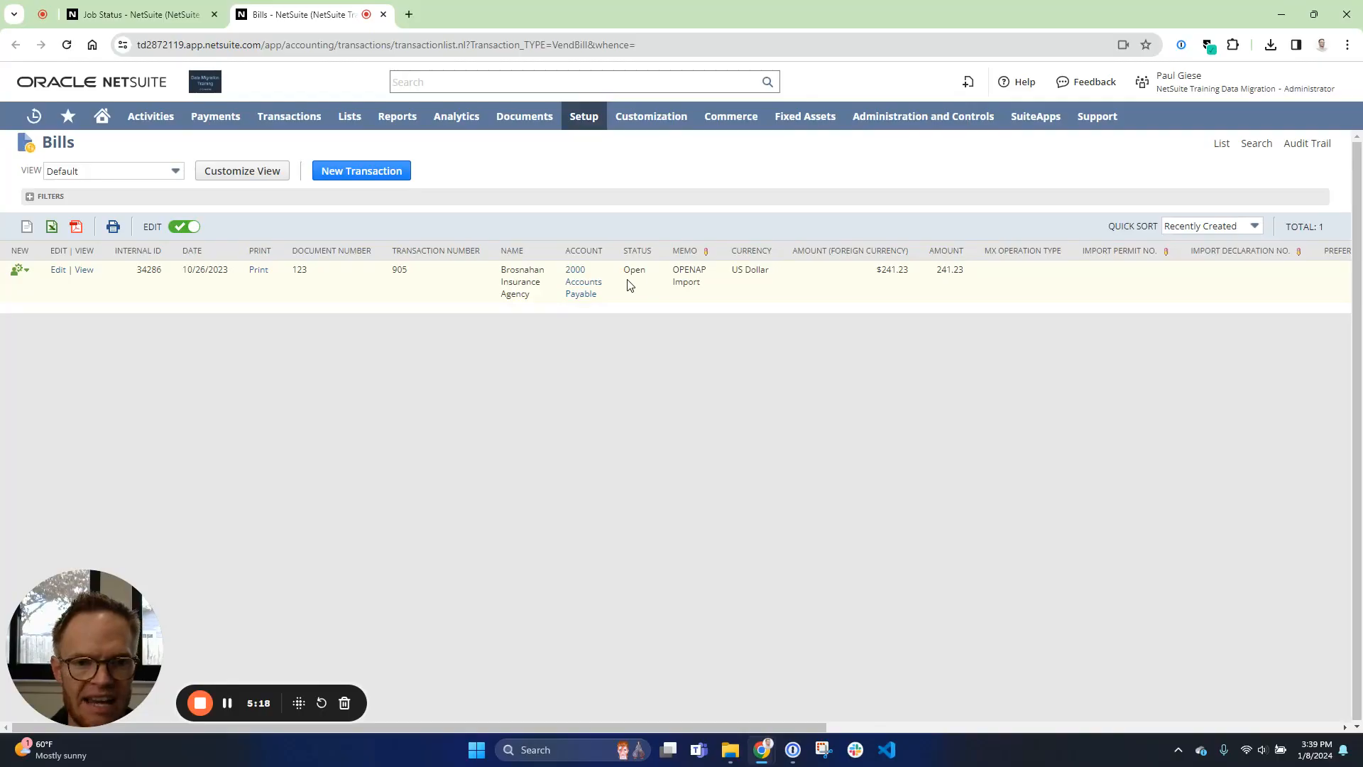
# Open the imported vendor bill for viewing in a new browser tab and examine its fields and expense line.
pyautogui.rightClick(78, 276)
pyautogui.click(110, 284)
pyautogui.click(455, 12)
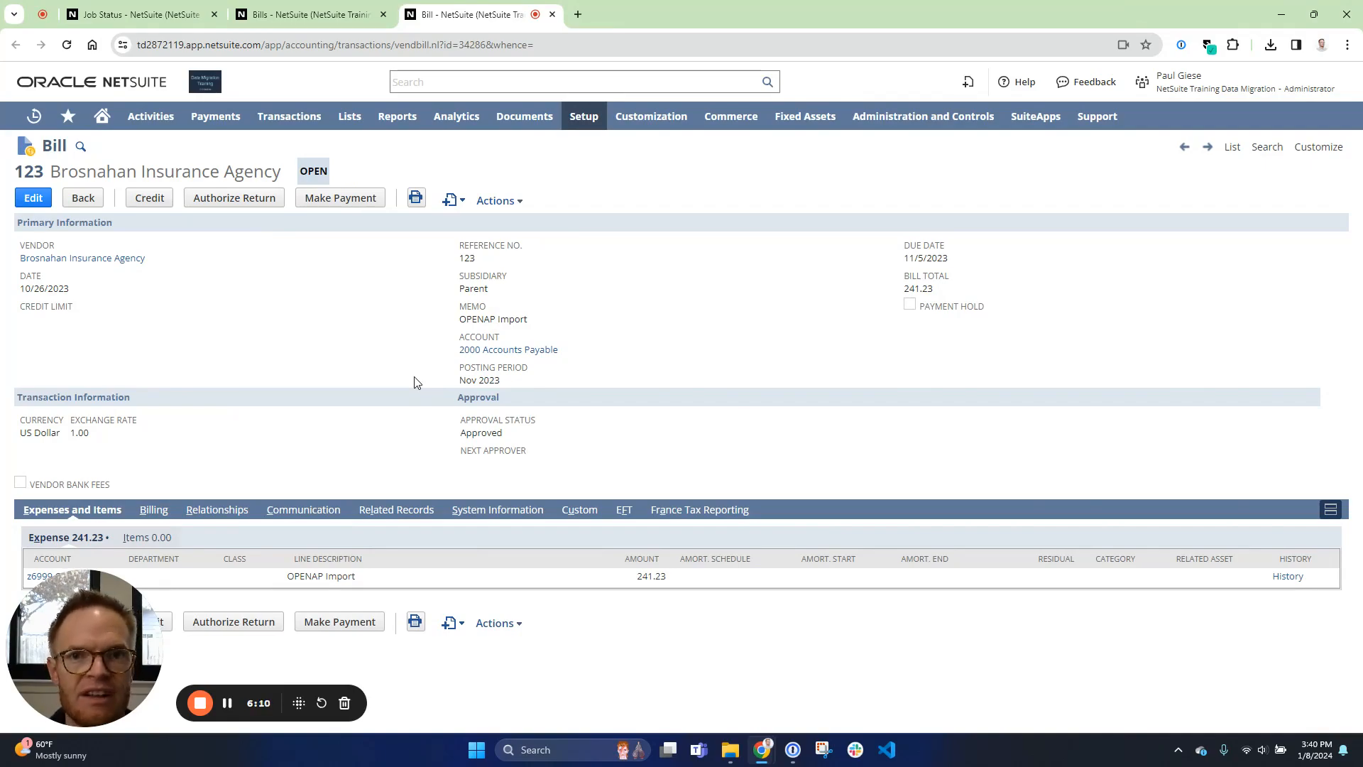
# Start a new CSV records import with import type Transactions and record type Vendor Credit.
pyautogui.click(132, 20)
pyautogui.moveTo(598, 119)
pyautogui.moveTo(617, 329)
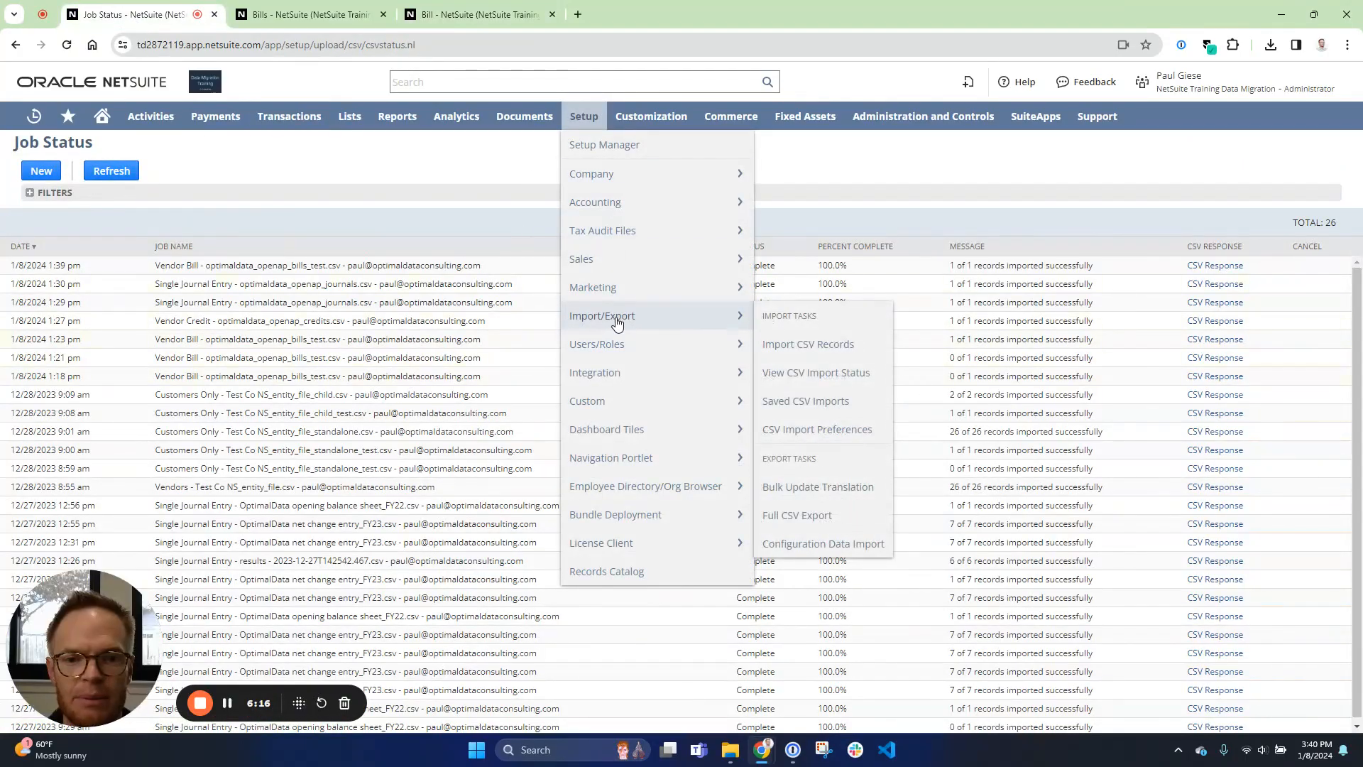
pyautogui.click(782, 345)
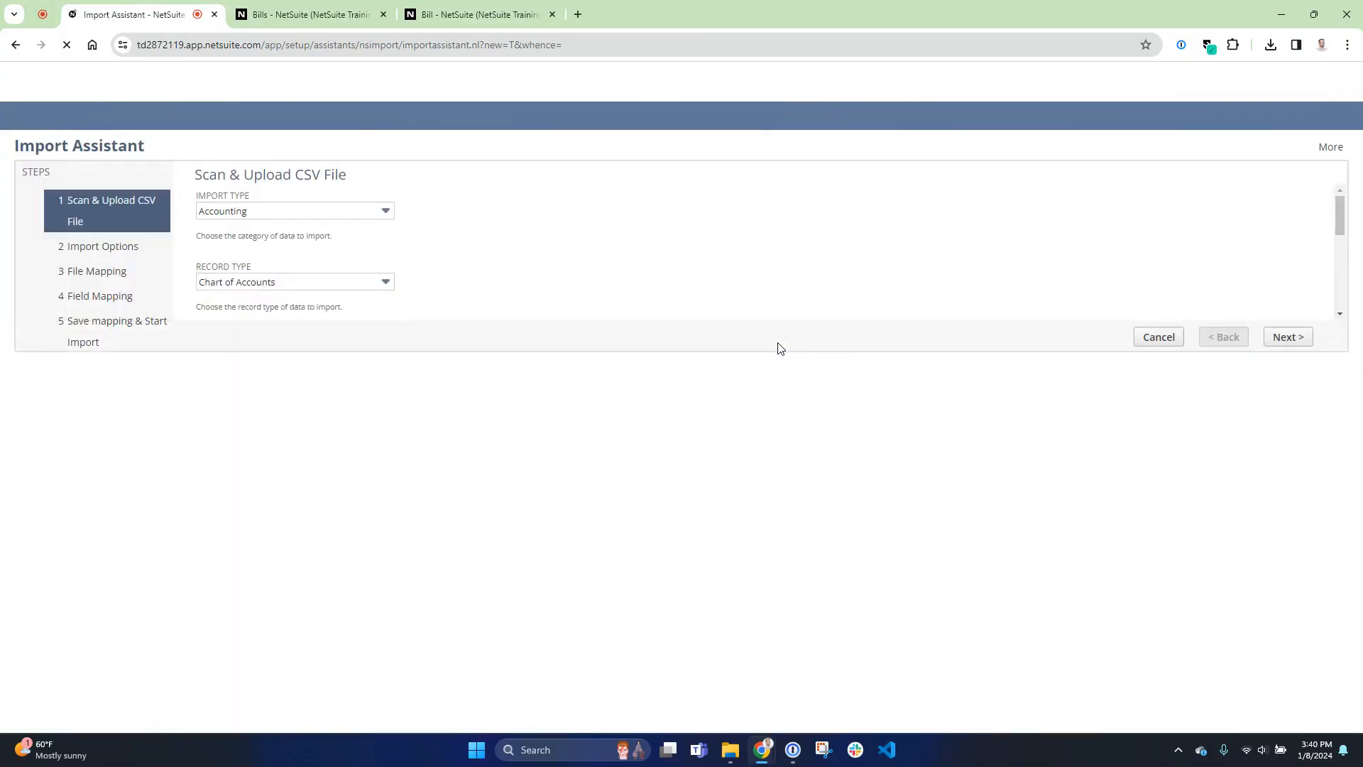
pyautogui.click(359, 211)
pyautogui.scroll(-2, 298, 319)
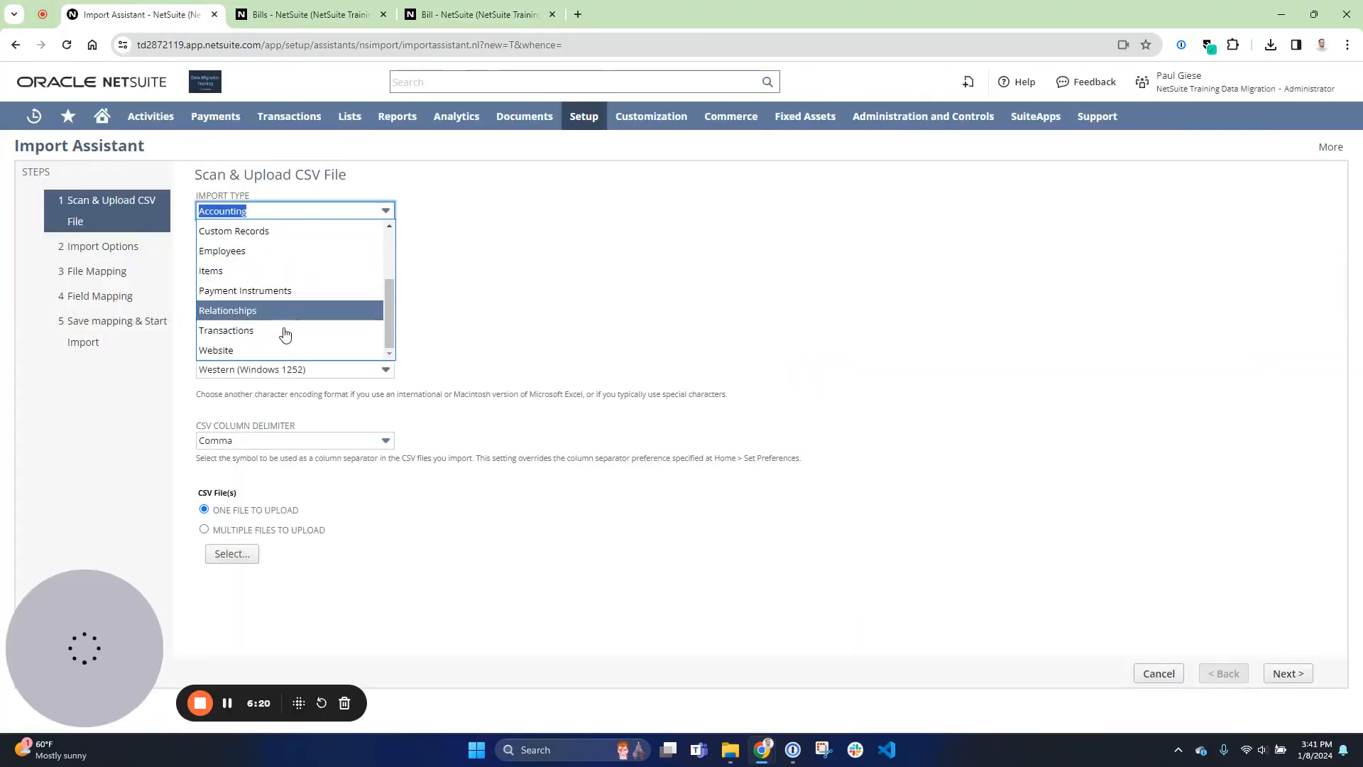
pyautogui.click(264, 331)
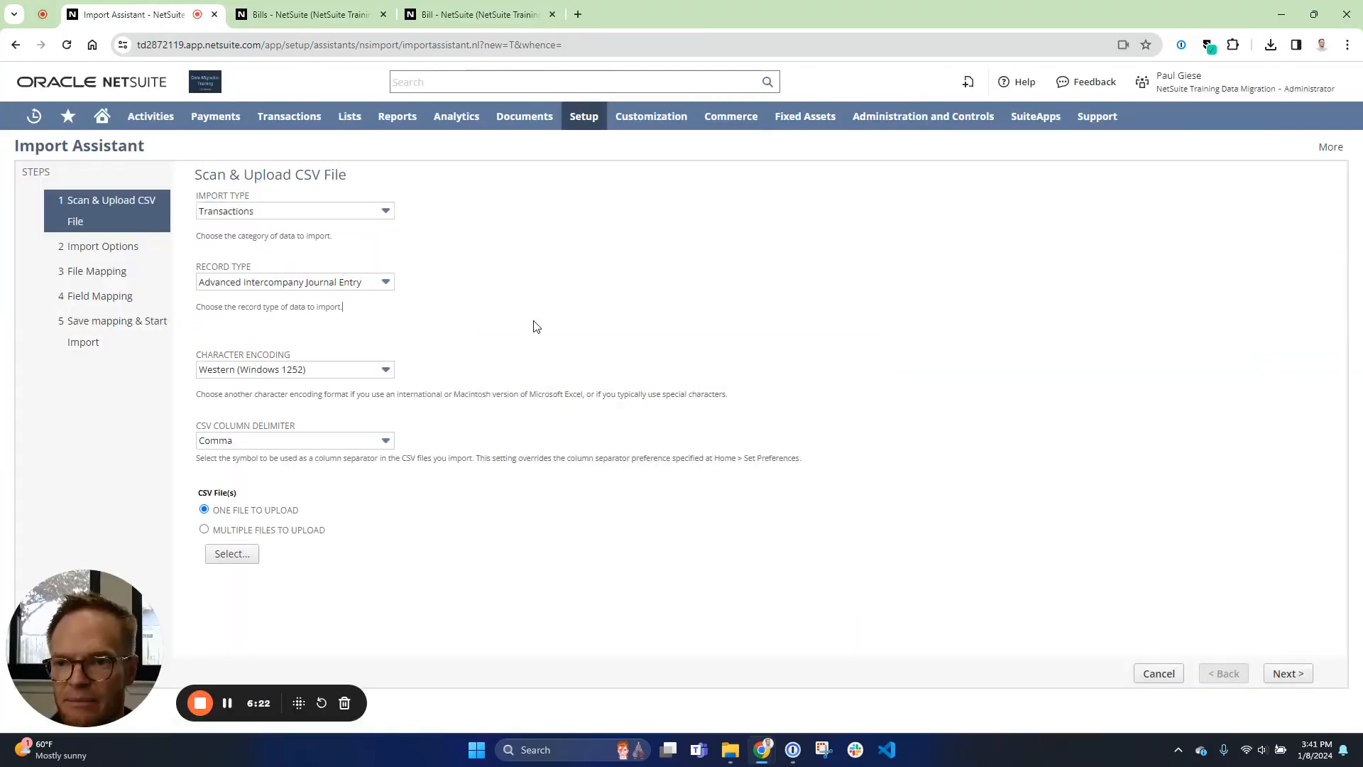
pyautogui.click(384, 283)
pyautogui.scroll(-10, 288, 341)
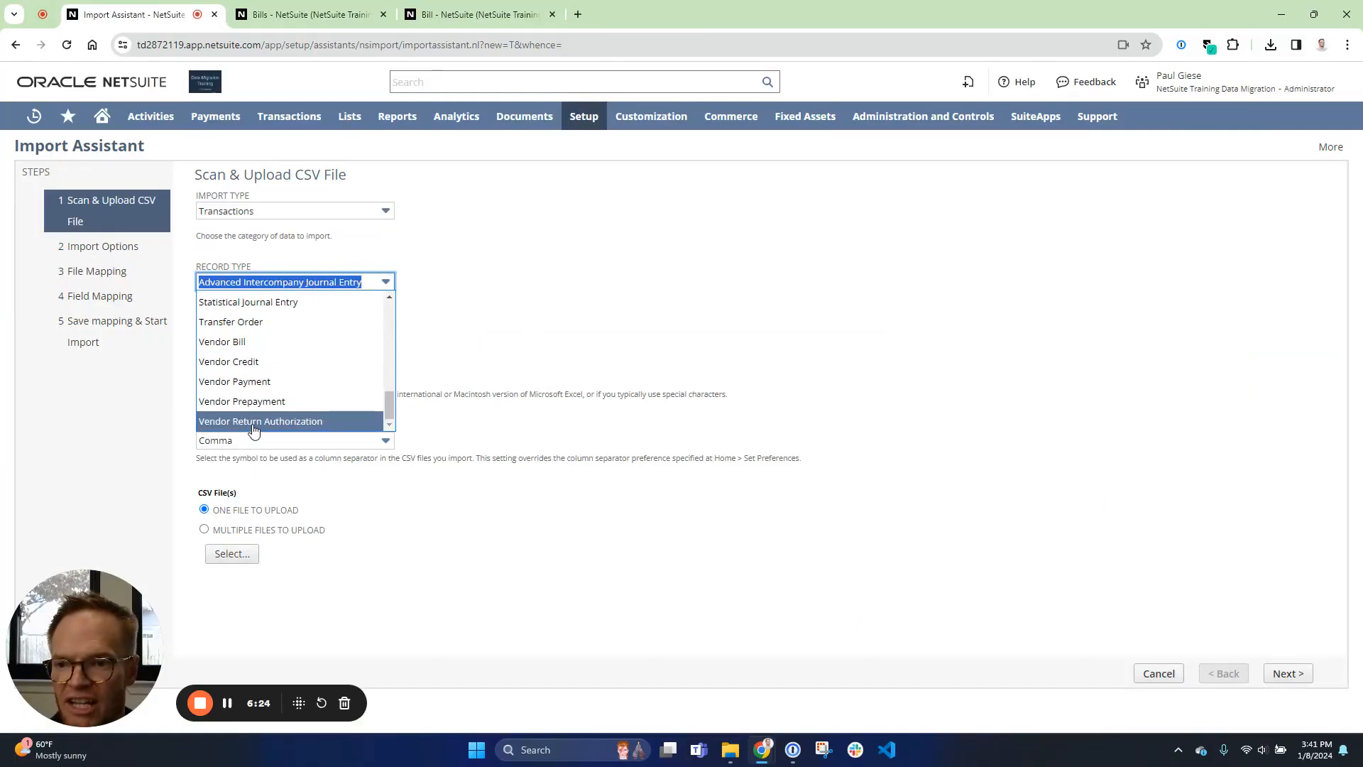
pyautogui.click(266, 365)
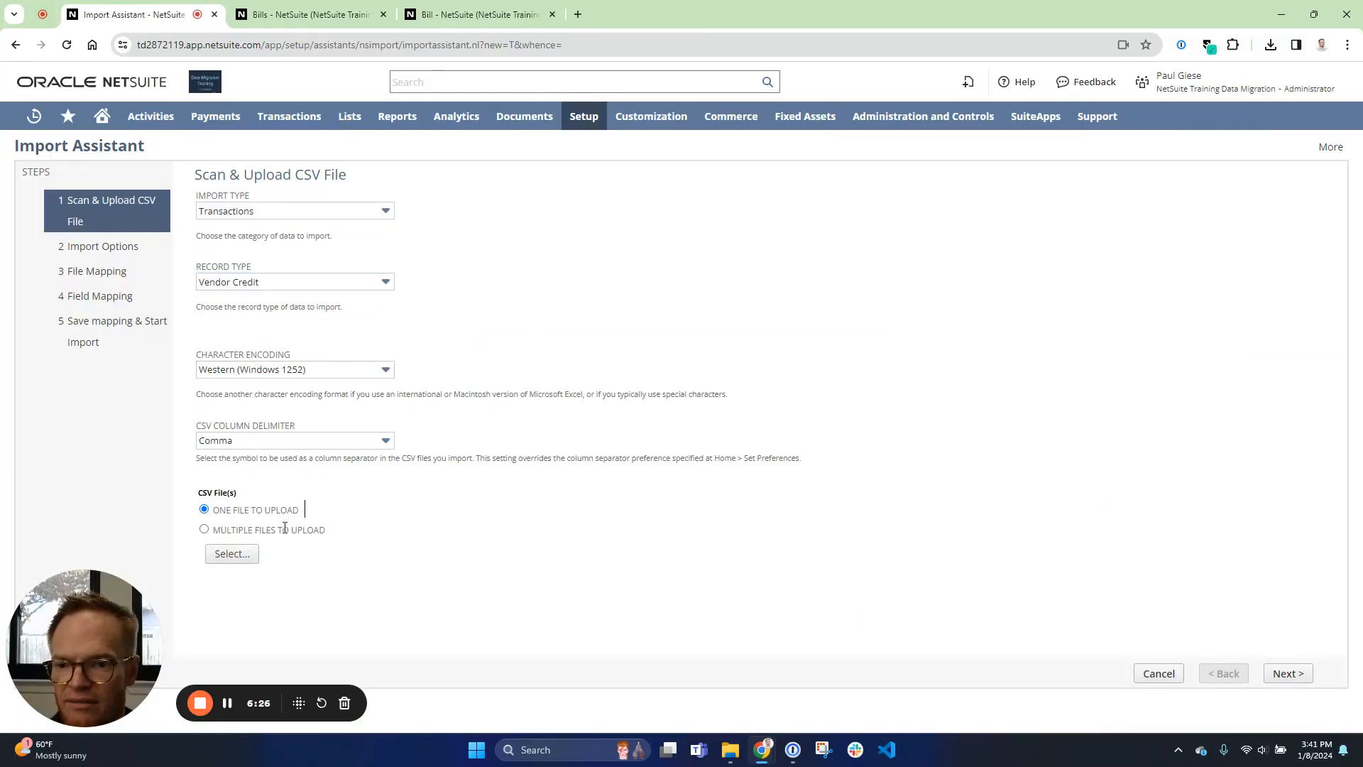
# Select the optimaldata_openap_credits file for upload and proceed to field mapping with the Add data handling option.
pyautogui.click(256, 558)
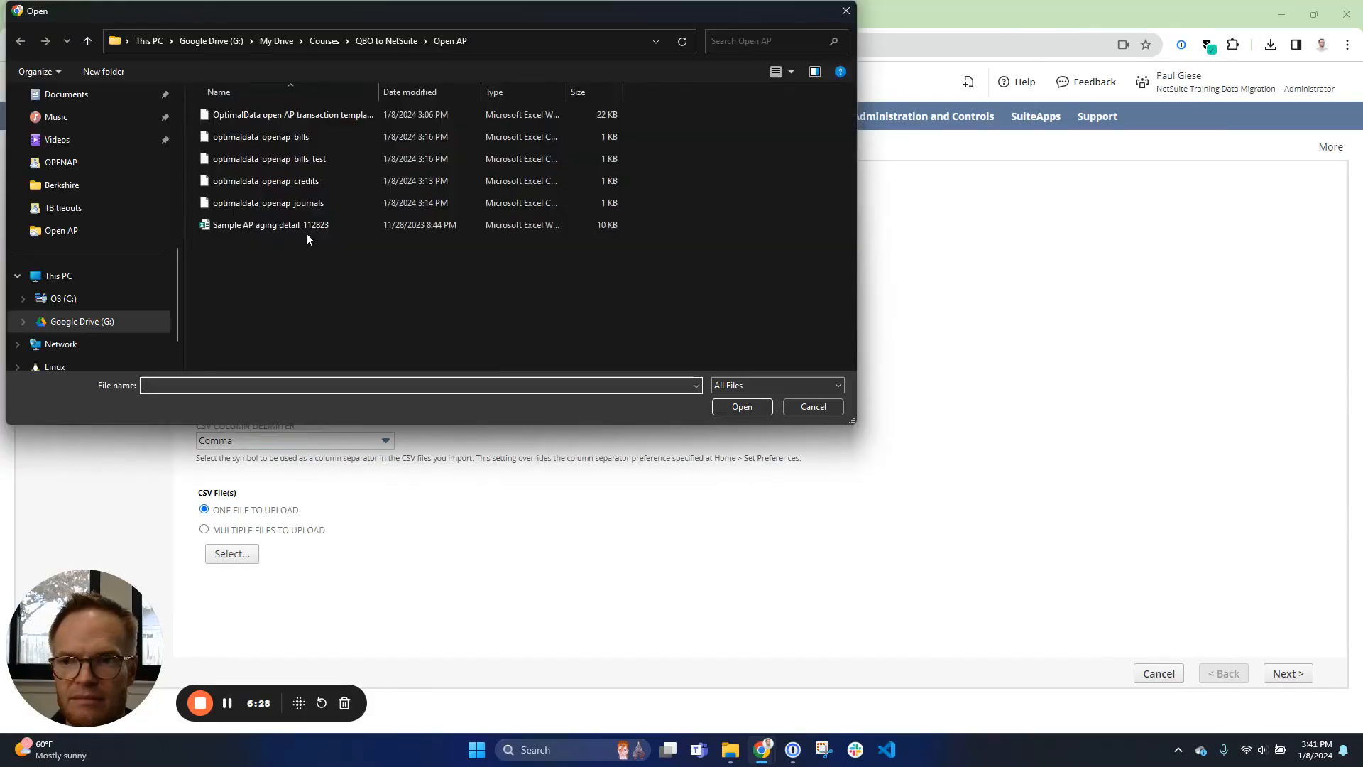
pyautogui.doubleClick(312, 180)
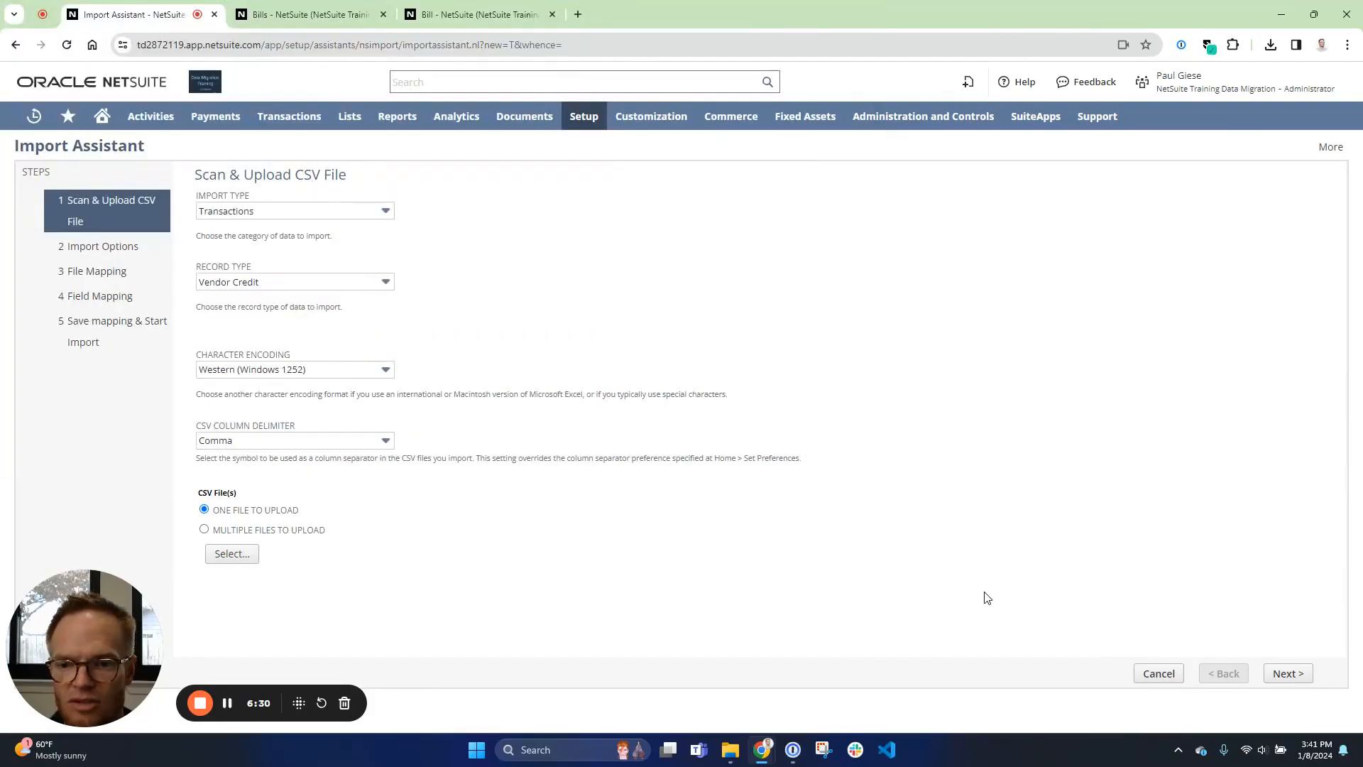
pyautogui.click(1282, 679)
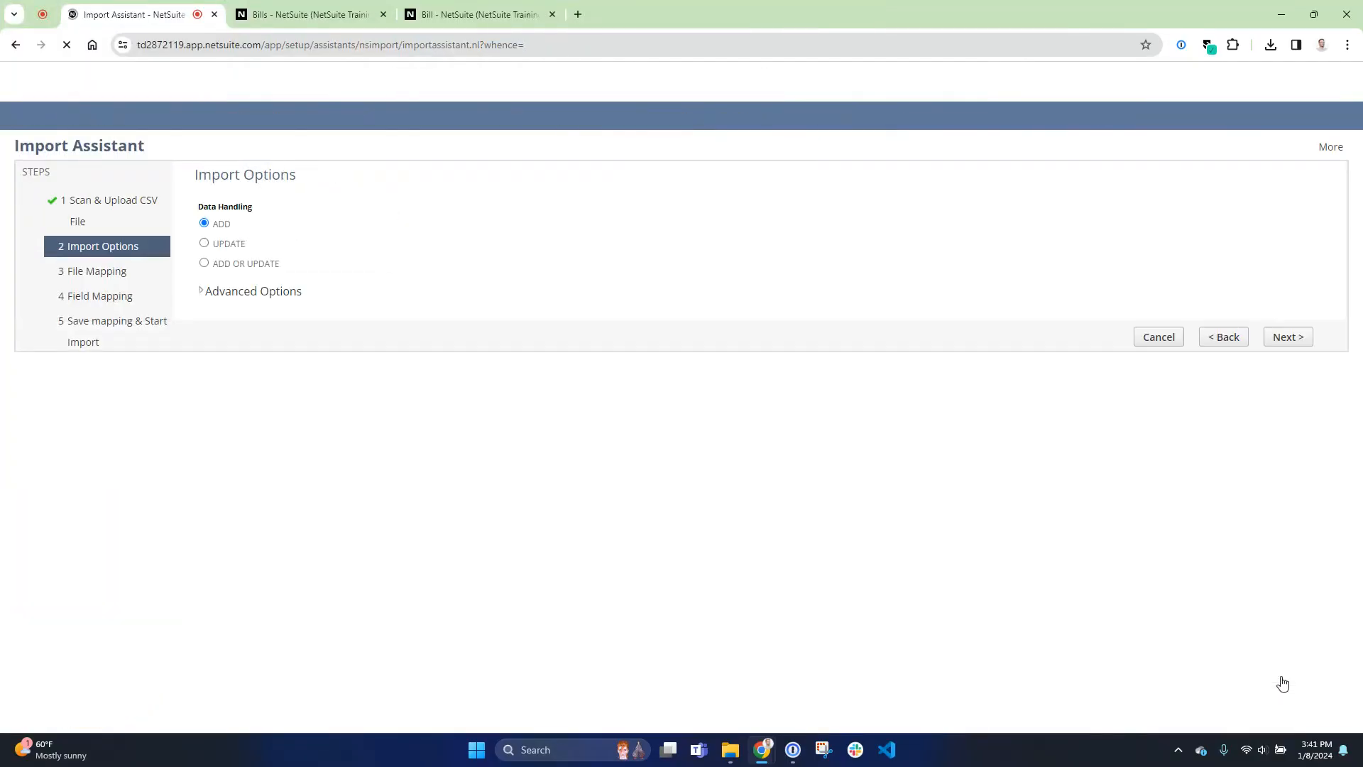
pyautogui.click(1279, 675)
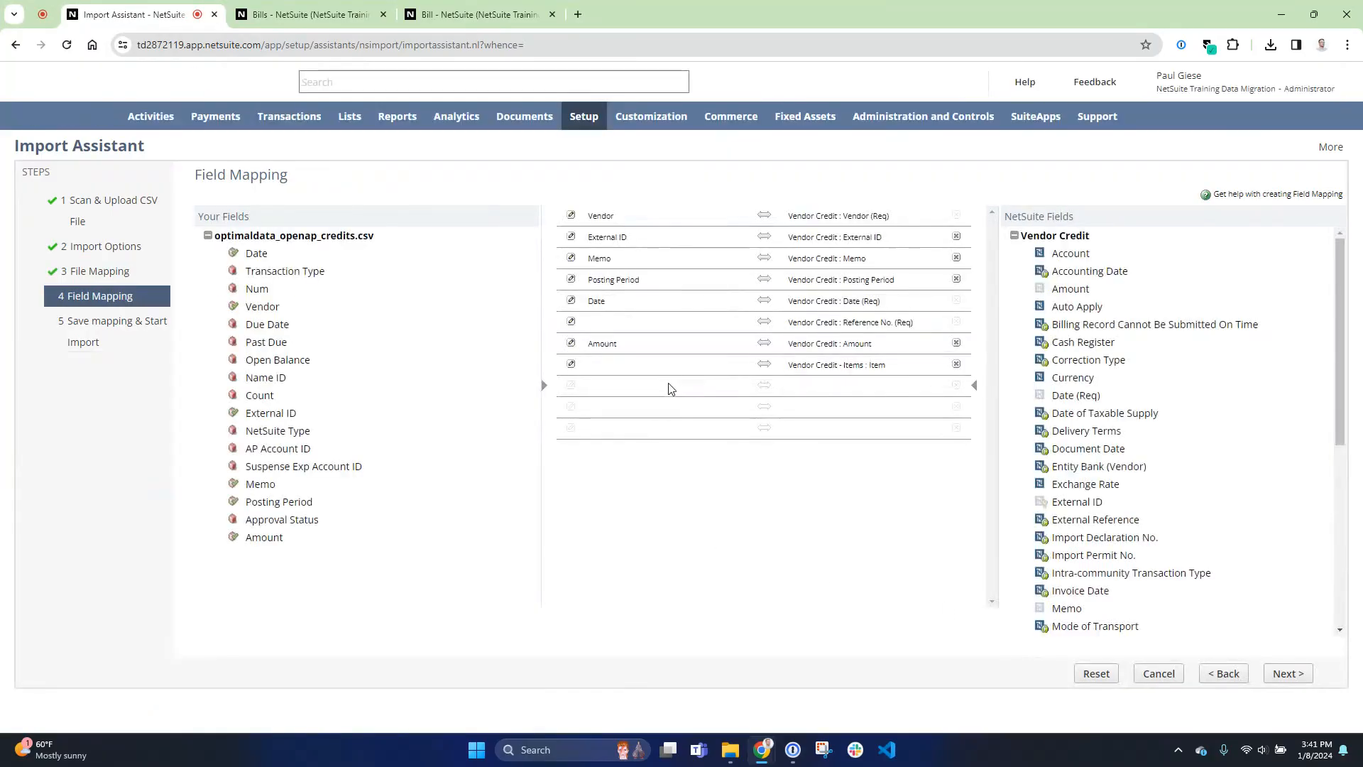
# Map the Name ID column to the Vendor Credit's Vendor field, using Internal ID as the reference type.
pyautogui.click(609, 217)
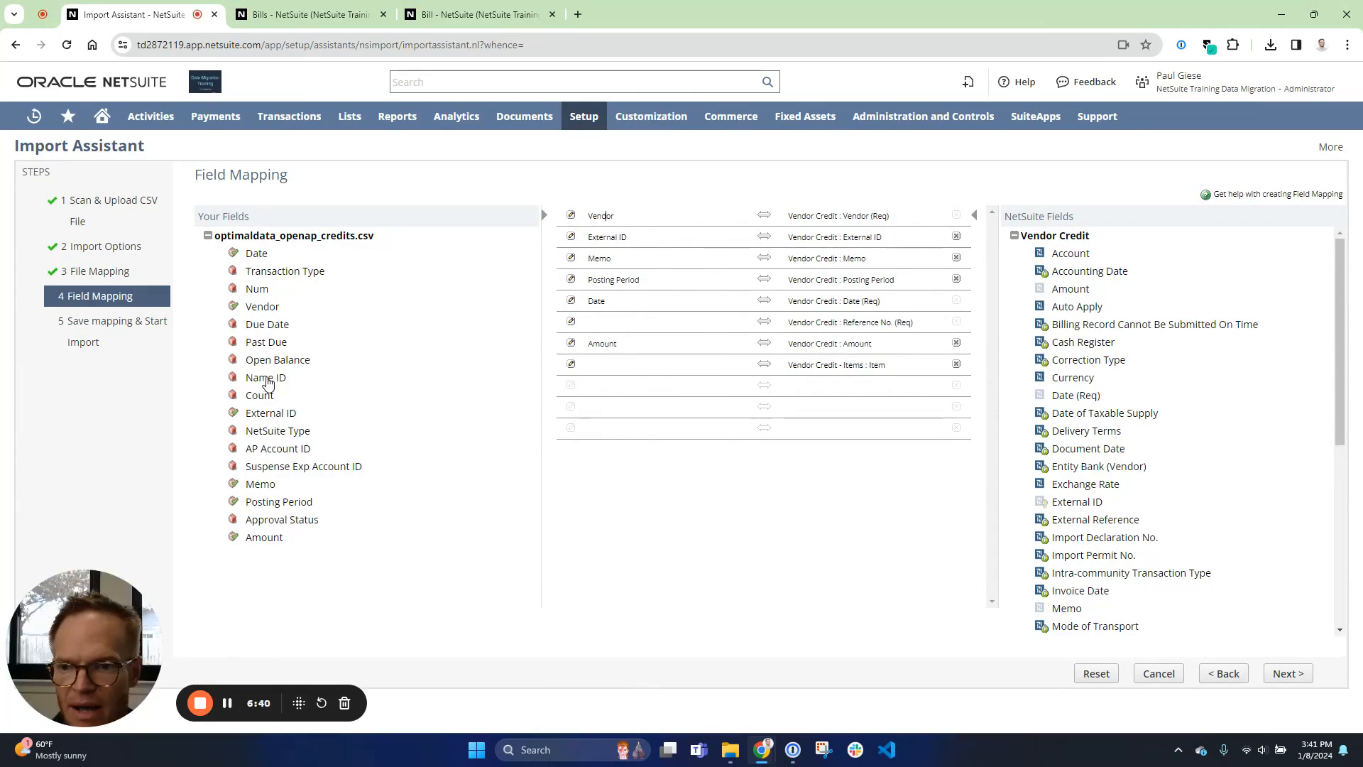
pyautogui.click(268, 377)
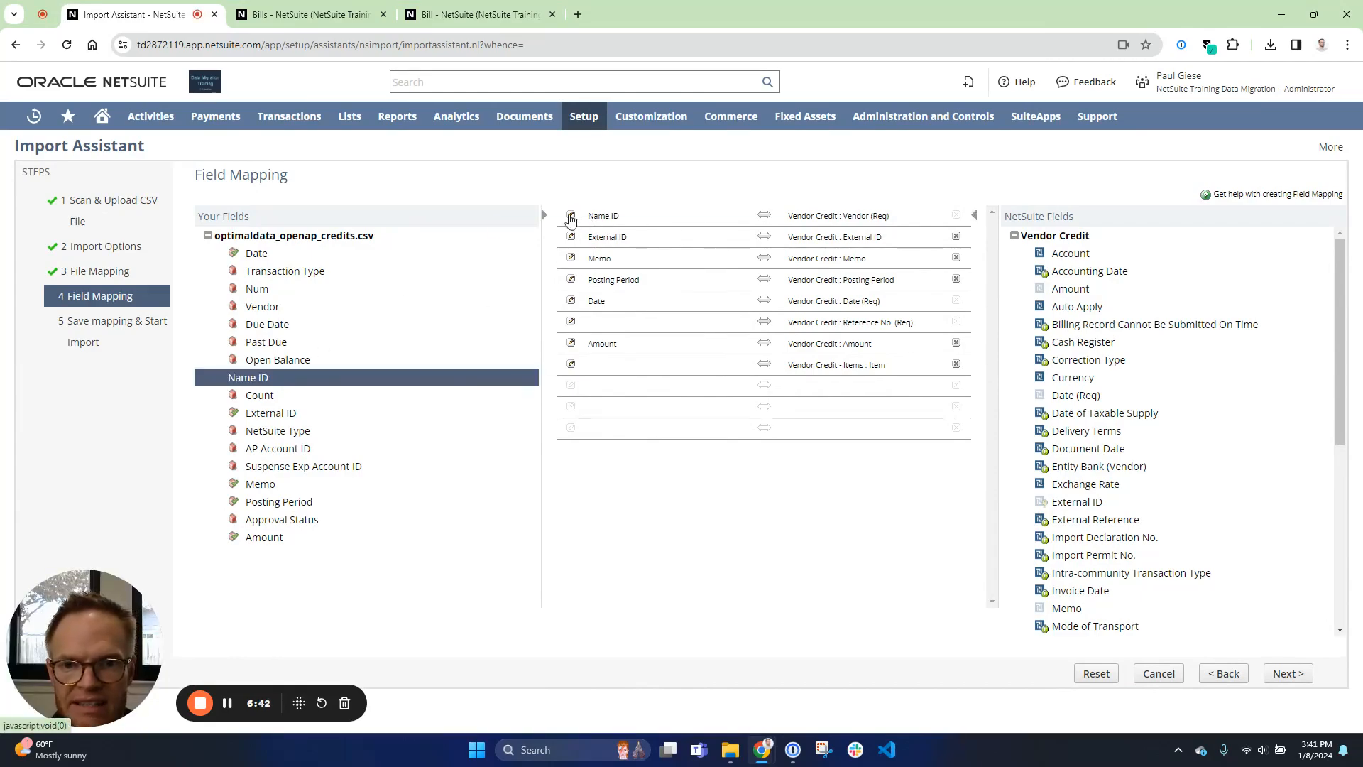
pyautogui.click(571, 217)
pyautogui.click(646, 279)
pyautogui.click(643, 304)
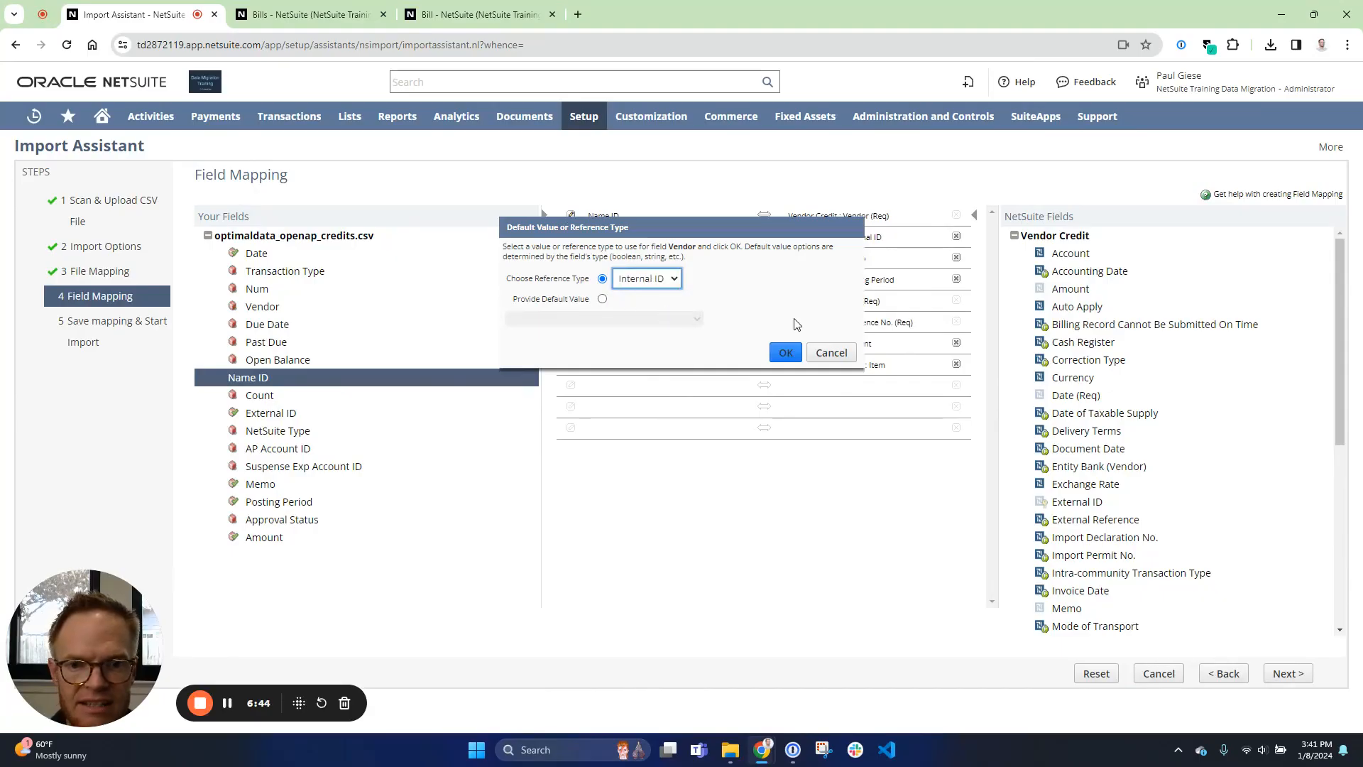
pyautogui.click(785, 353)
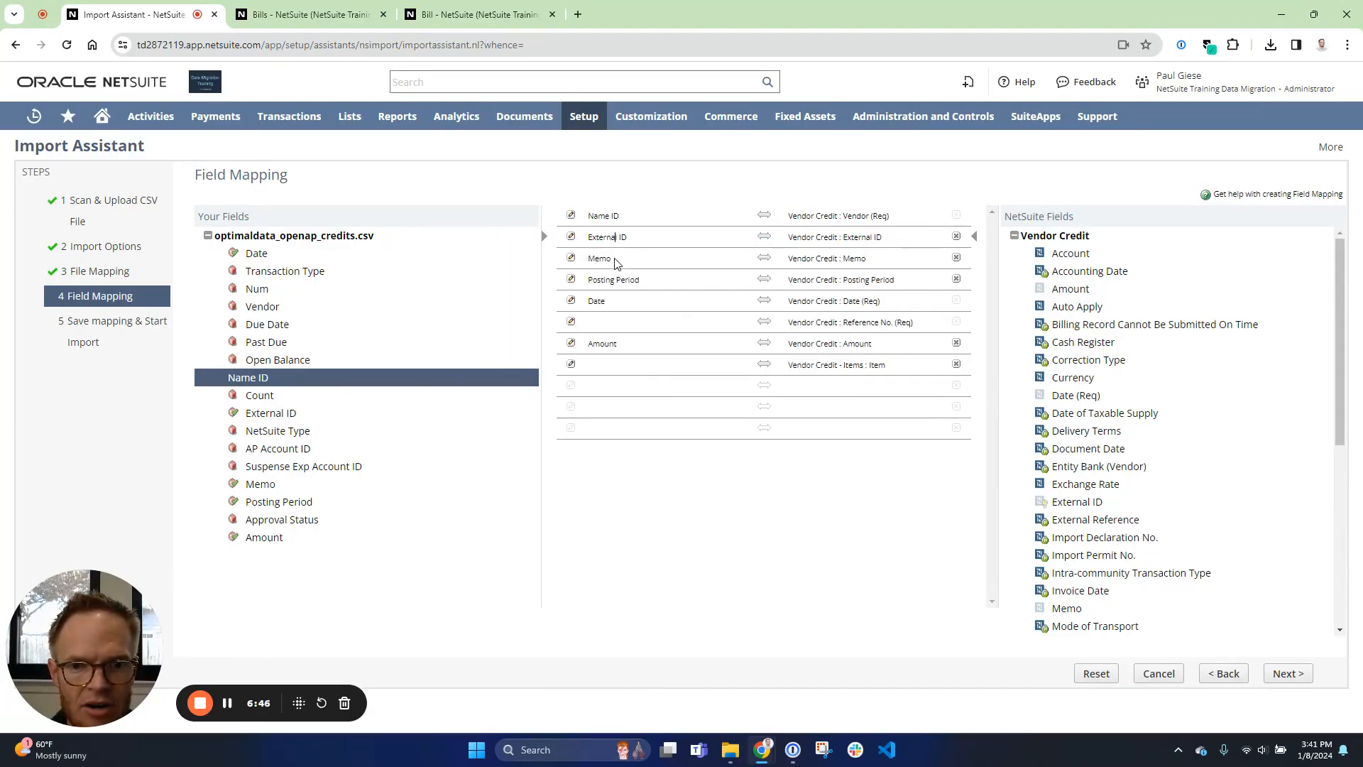
# Set the Vendor Credit's Posting Period mapping to a default value of Nov 2023.
pyautogui.click(612, 262)
pyautogui.click(611, 281)
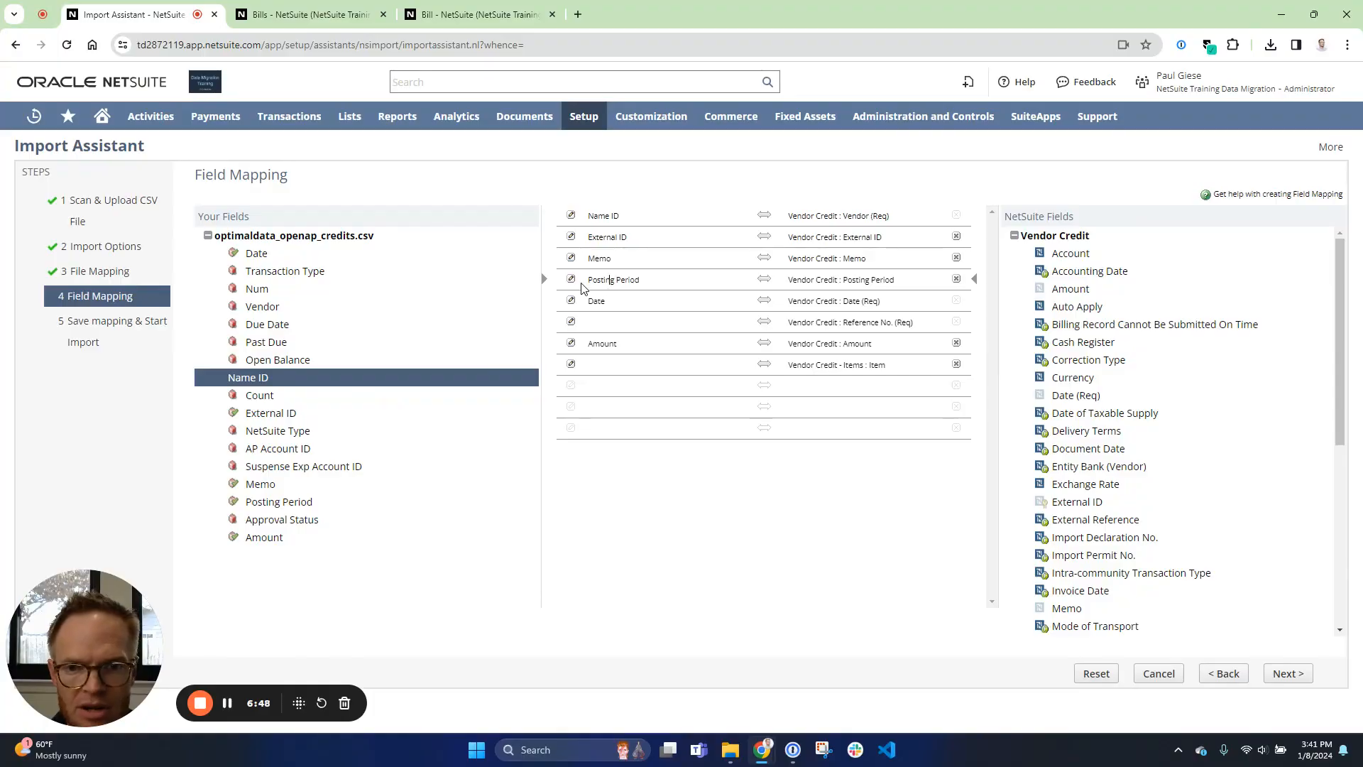
pyautogui.click(572, 280)
pyautogui.click(602, 298)
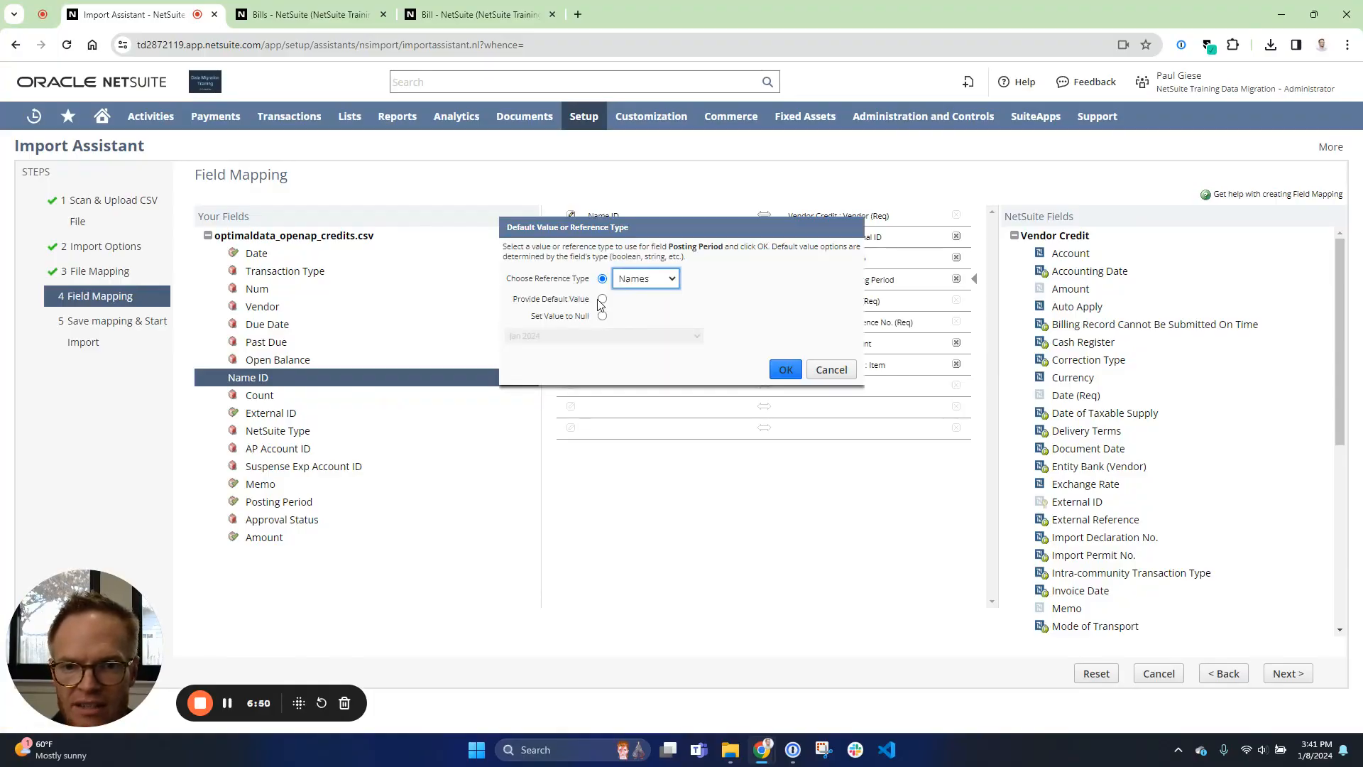
pyautogui.click(589, 335)
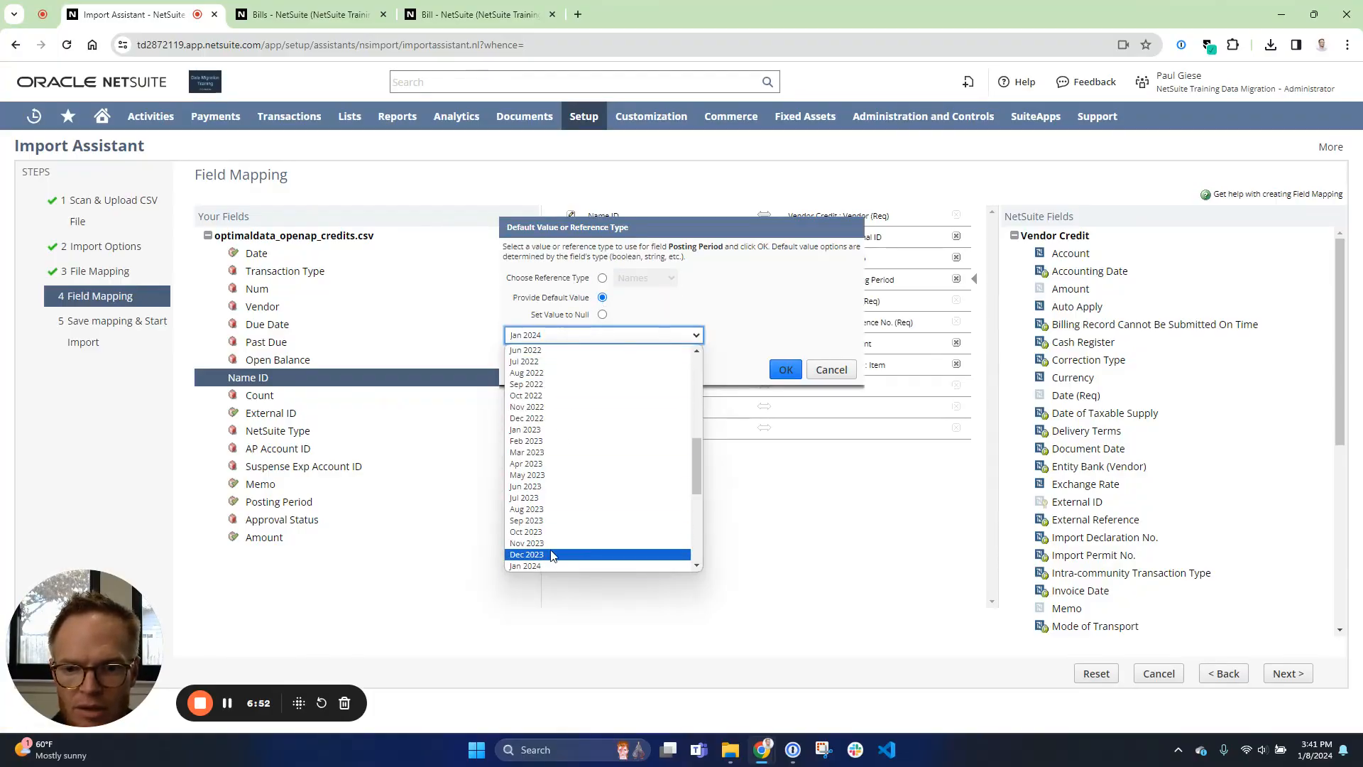
pyautogui.click(527, 543)
pyautogui.click(785, 369)
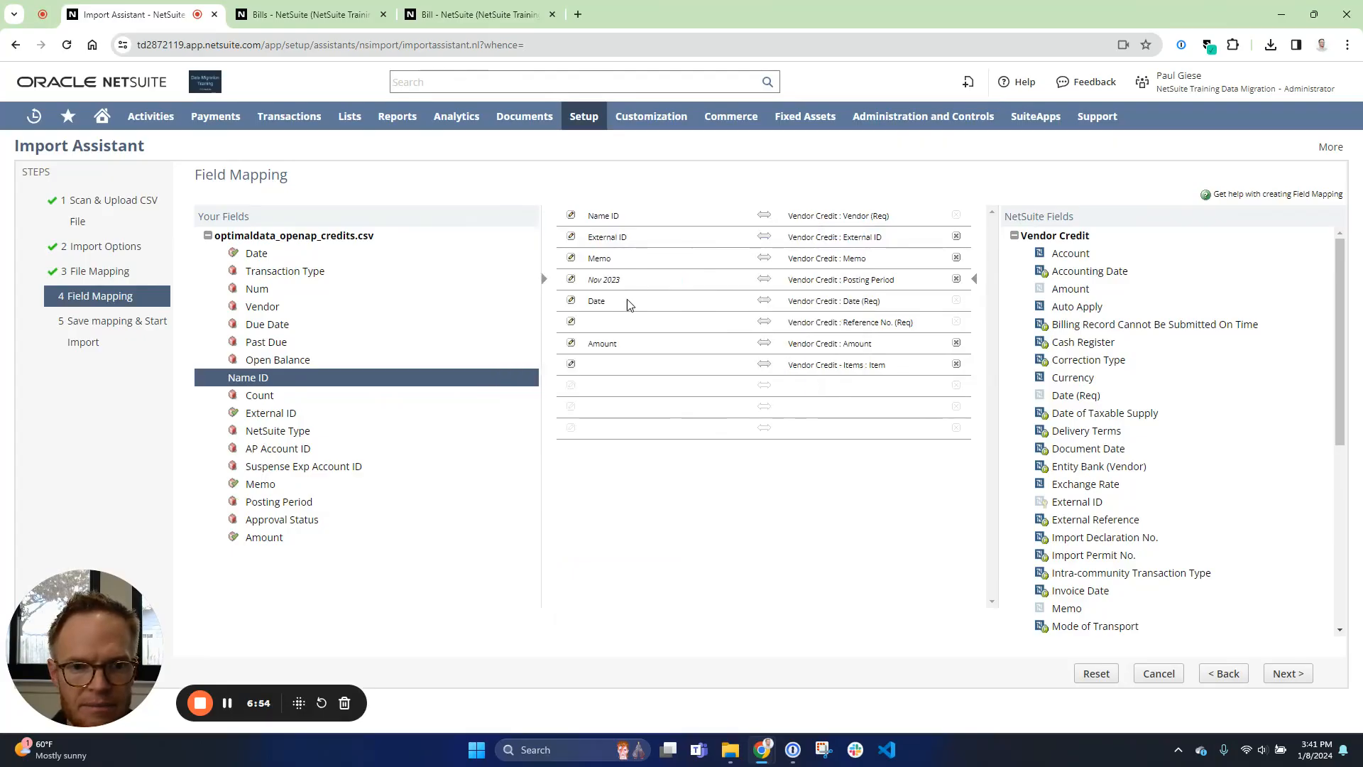
# Map the Num column to the Vendor Credit's Reference No. and remove the Items : Item mapping row.
pyautogui.click(638, 329)
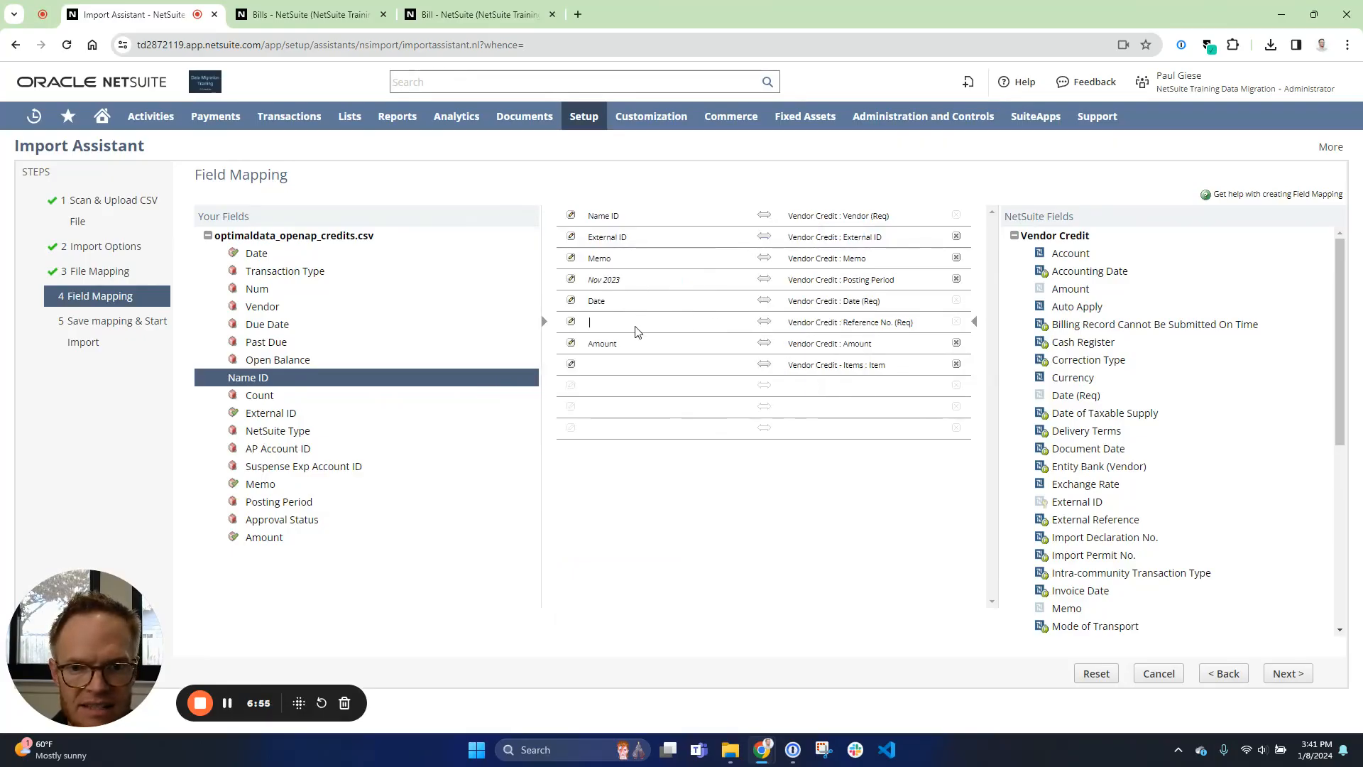
pyautogui.click(262, 291)
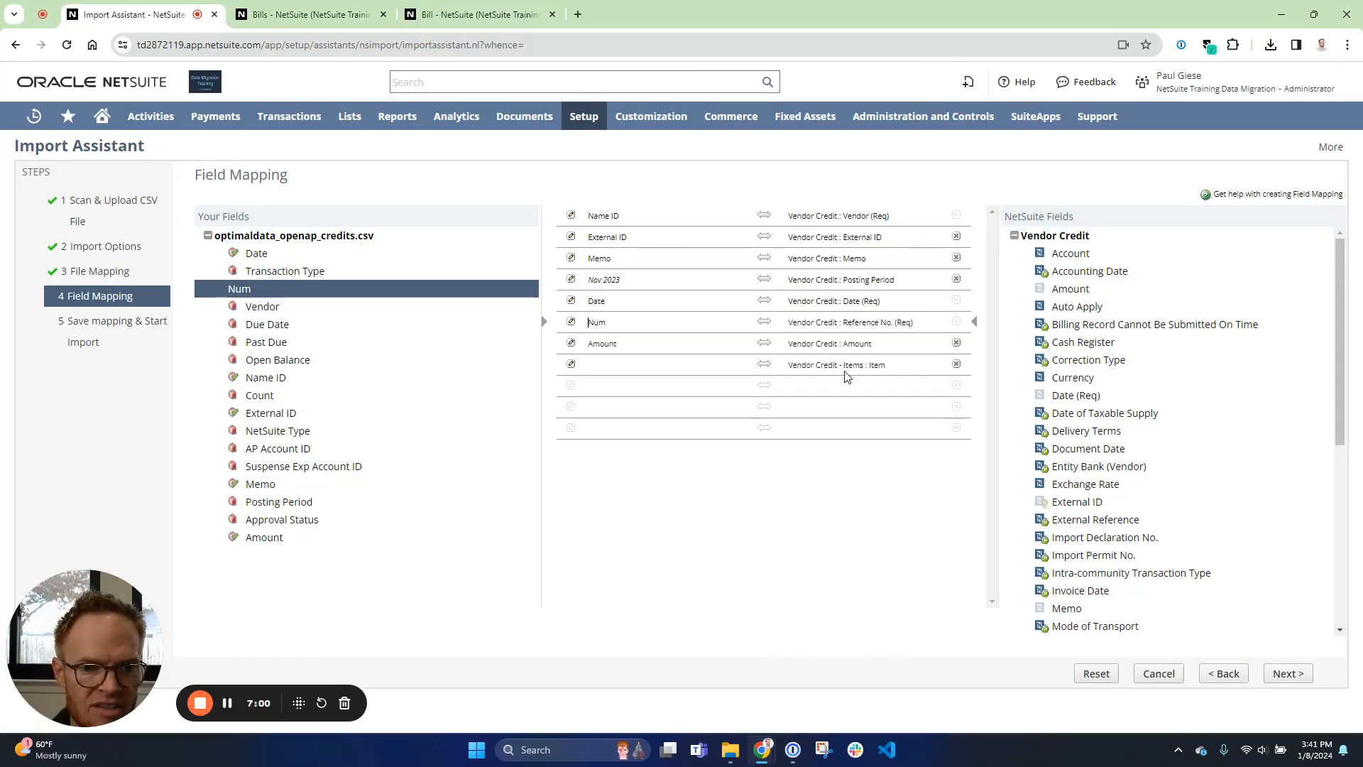
pyautogui.click(956, 364)
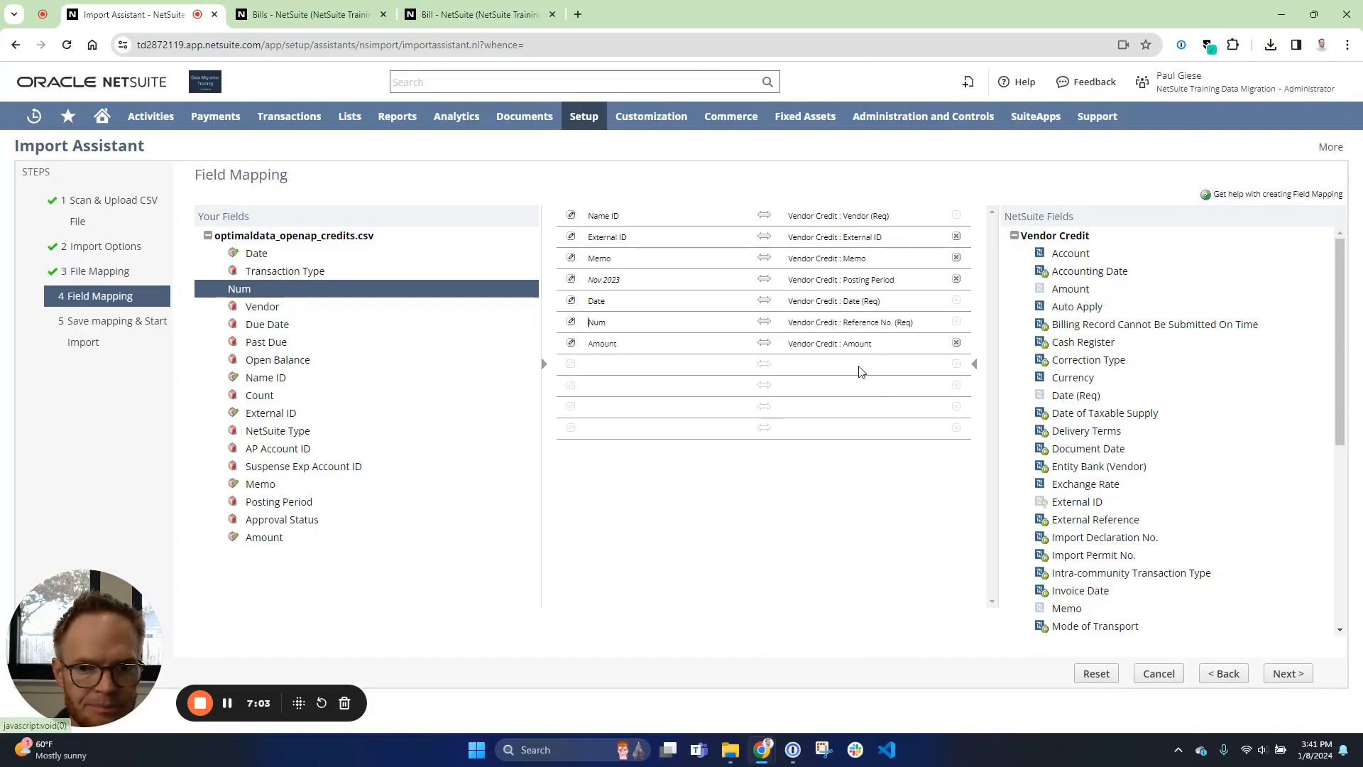
# Map the AP Account ID column to the Vendor Credit's Account field, using Internal ID as the reference type.
pyautogui.click(1070, 254)
pyautogui.click(638, 368)
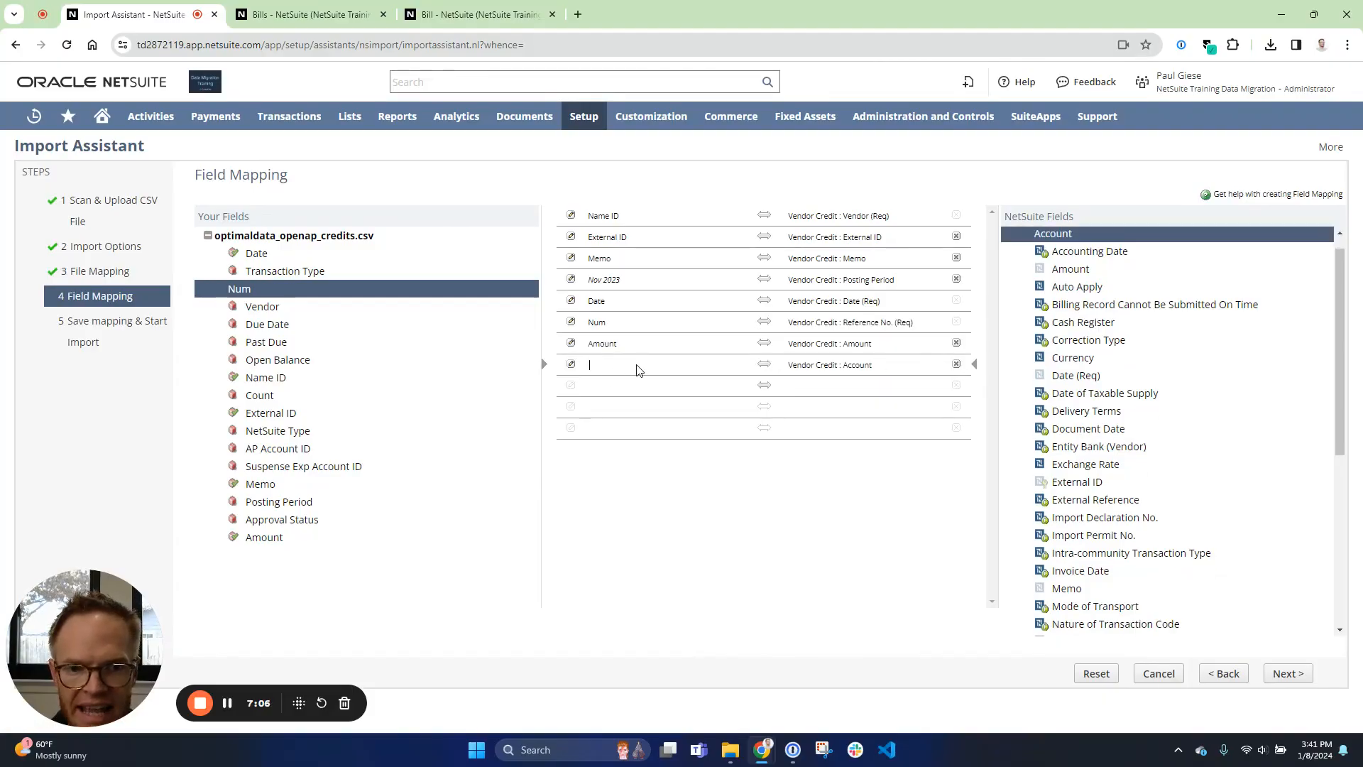
pyautogui.click(277, 448)
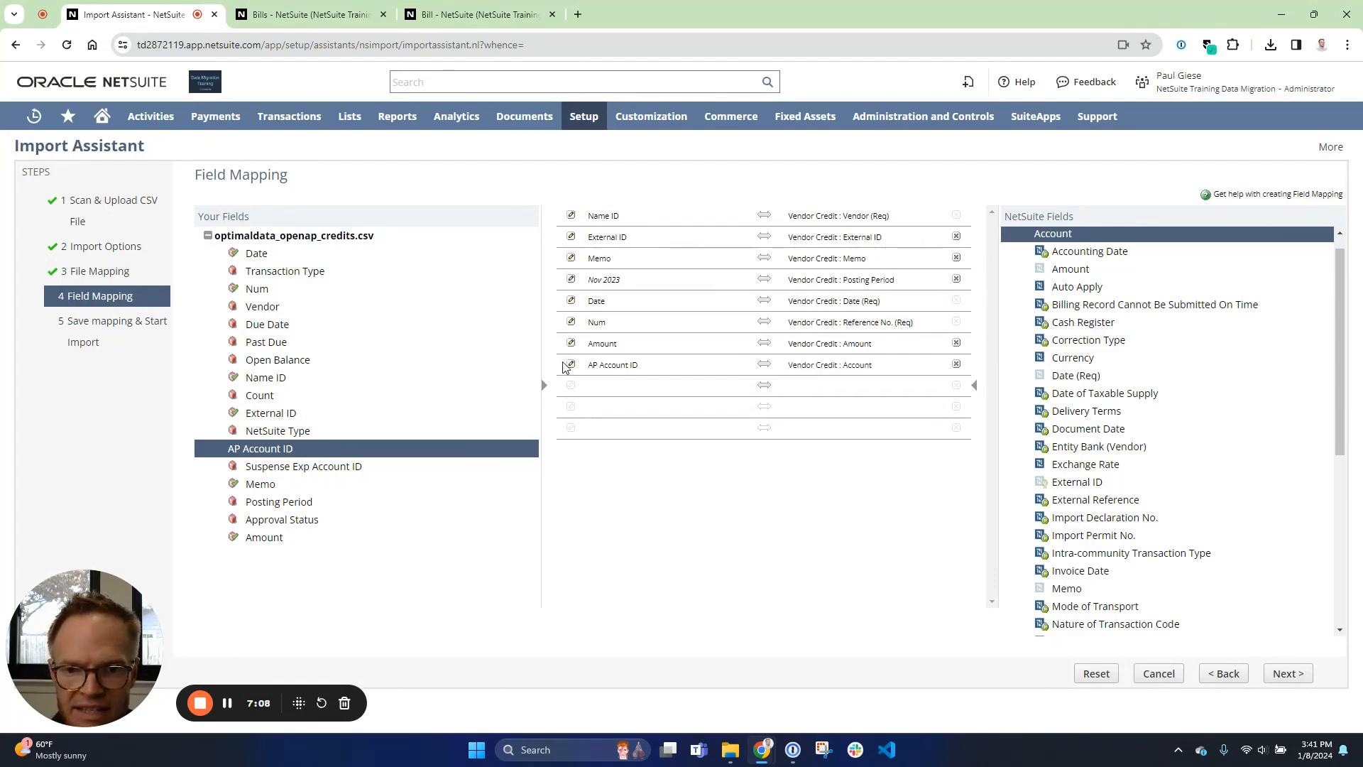
pyautogui.click(572, 366)
pyautogui.click(653, 279)
pyautogui.click(643, 311)
pyautogui.click(786, 372)
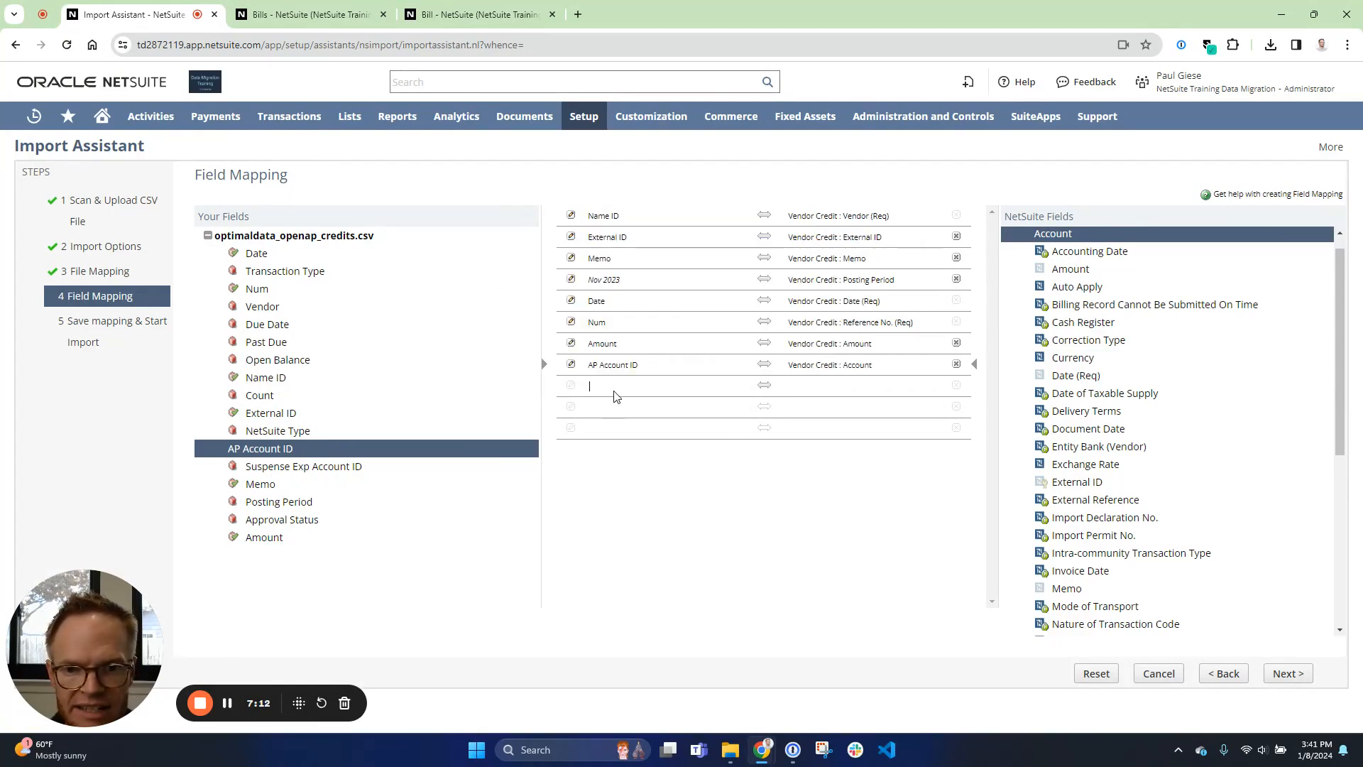
# Map the Suspense Exp Account ID column to the Vendor Credit - Expenses Account field, using Internal ID as the reference type.
pyautogui.click(302, 466)
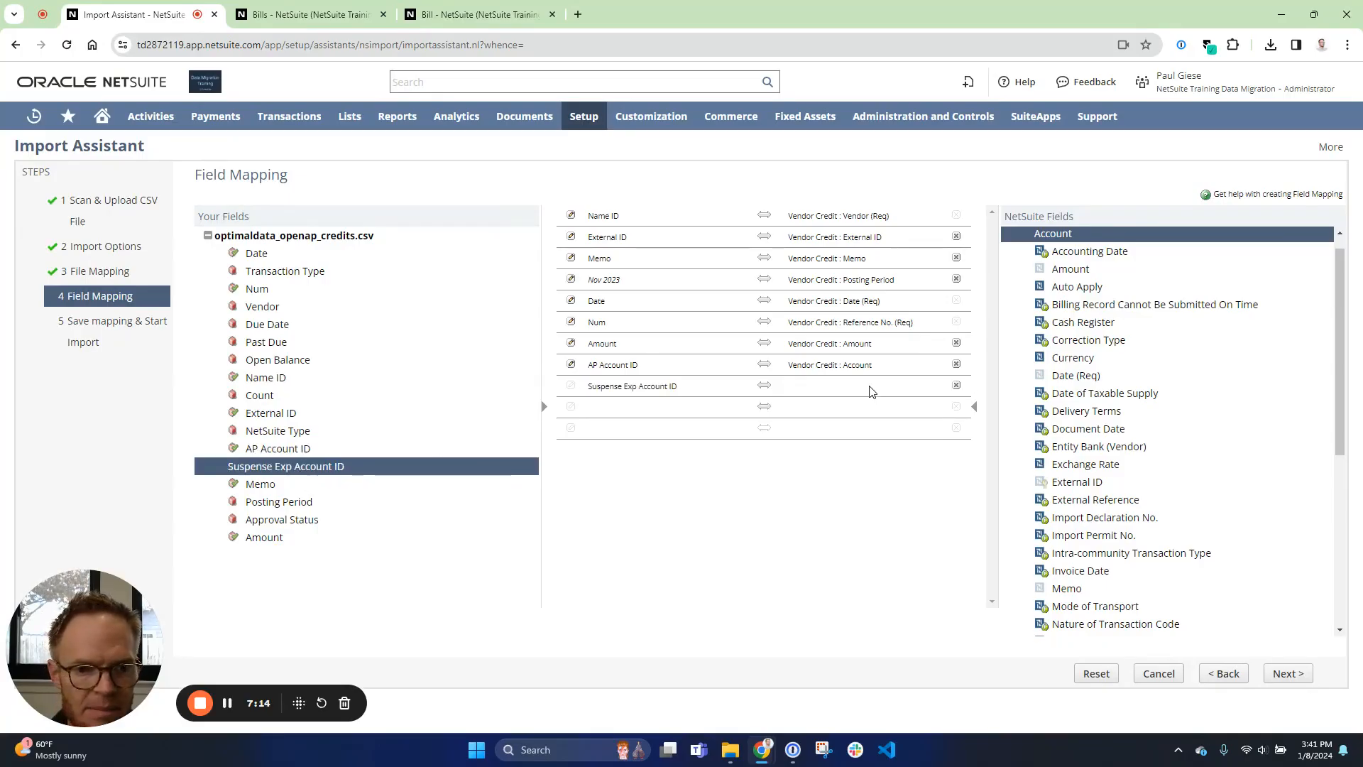
pyautogui.scroll(-5, 1122, 456)
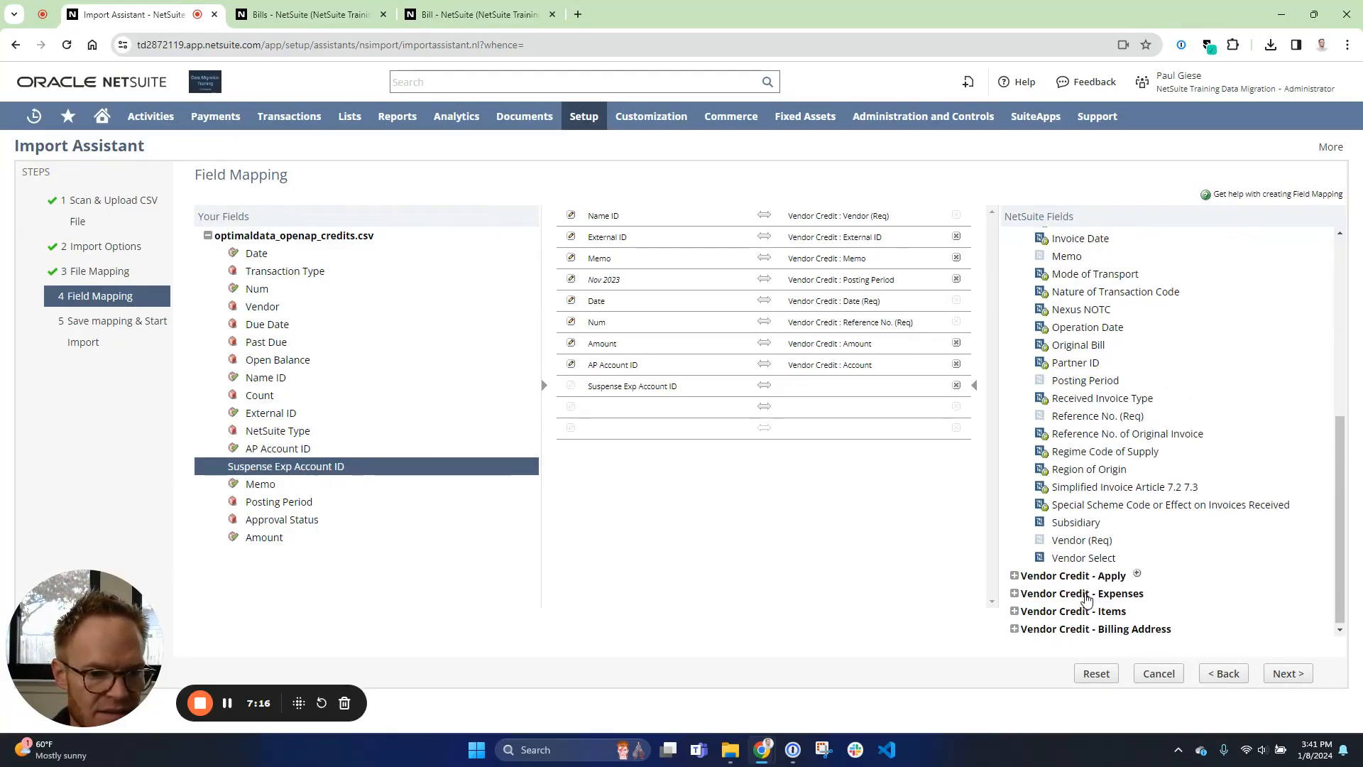
pyautogui.click(1086, 599)
pyautogui.click(1070, 311)
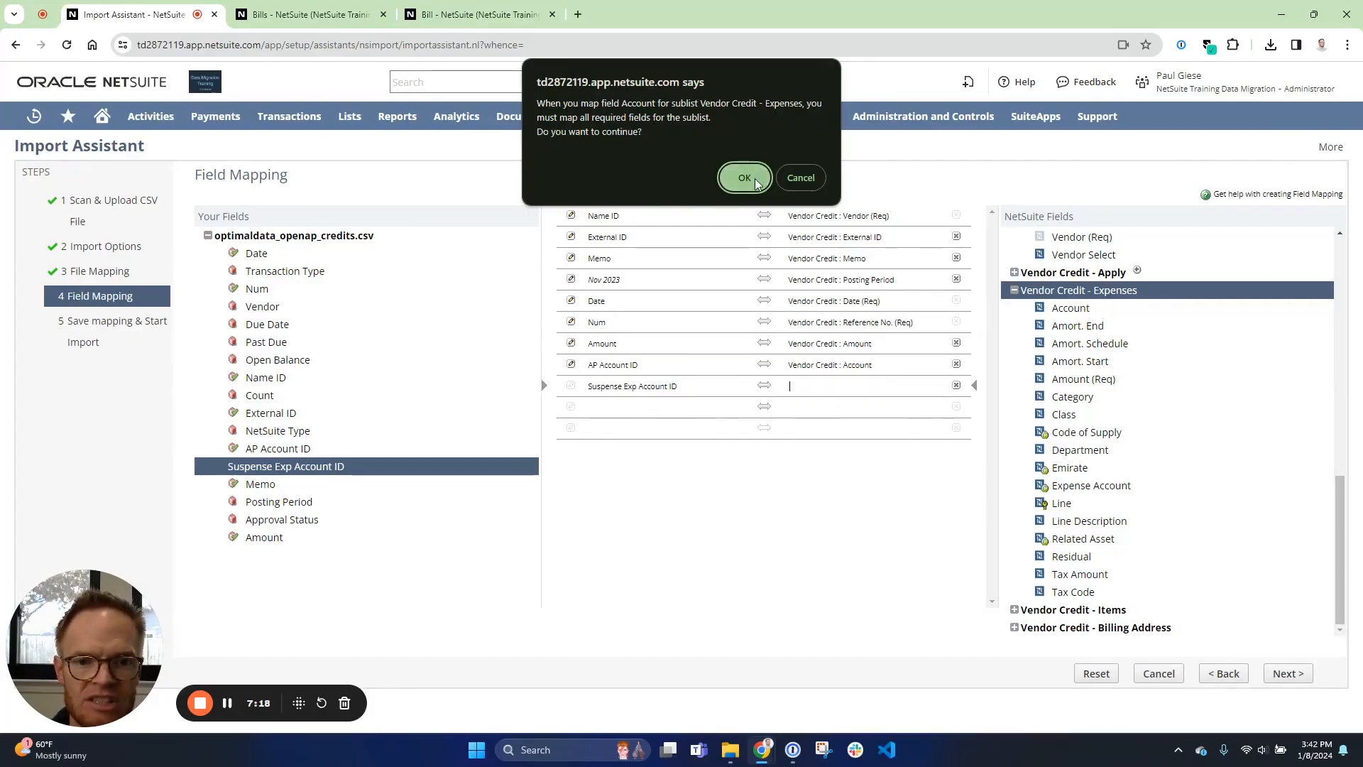
pyautogui.click(744, 177)
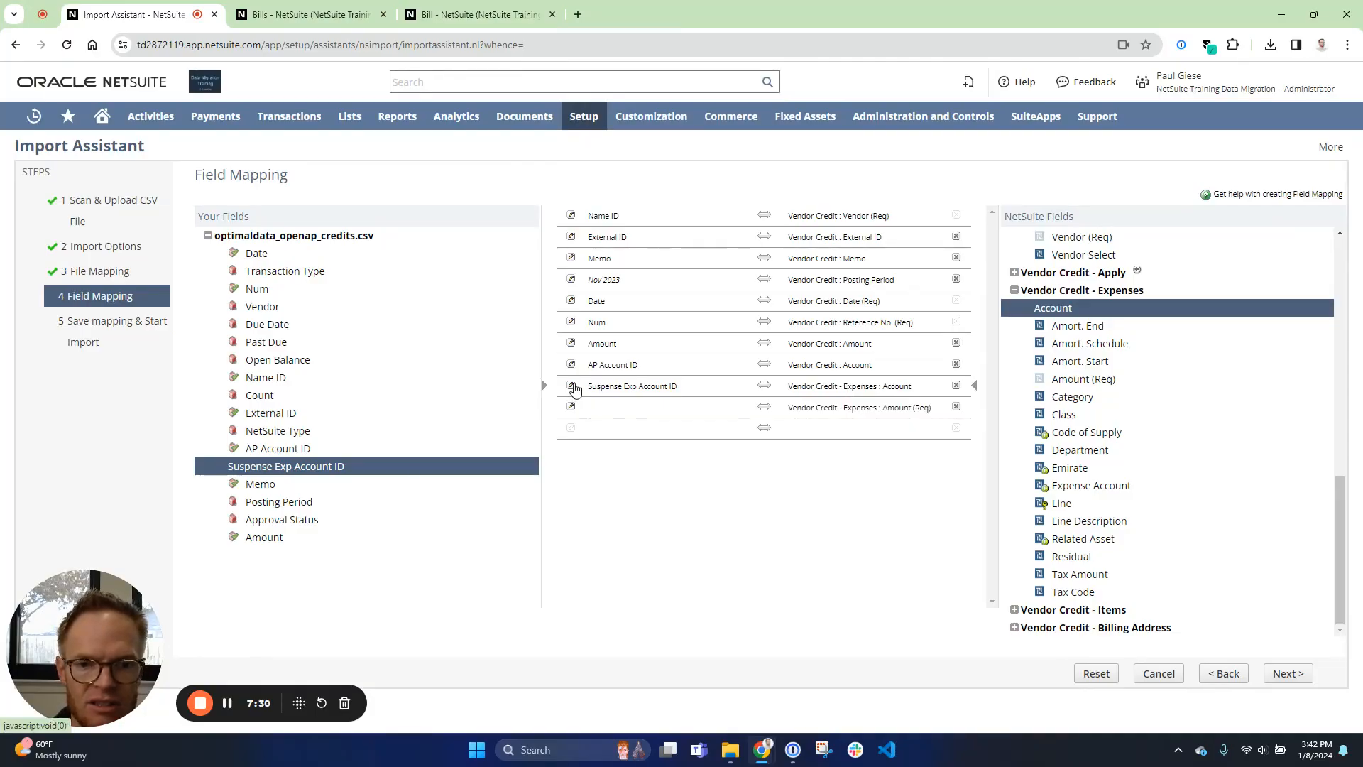
pyautogui.click(571, 387)
pyautogui.click(643, 279)
pyautogui.click(647, 307)
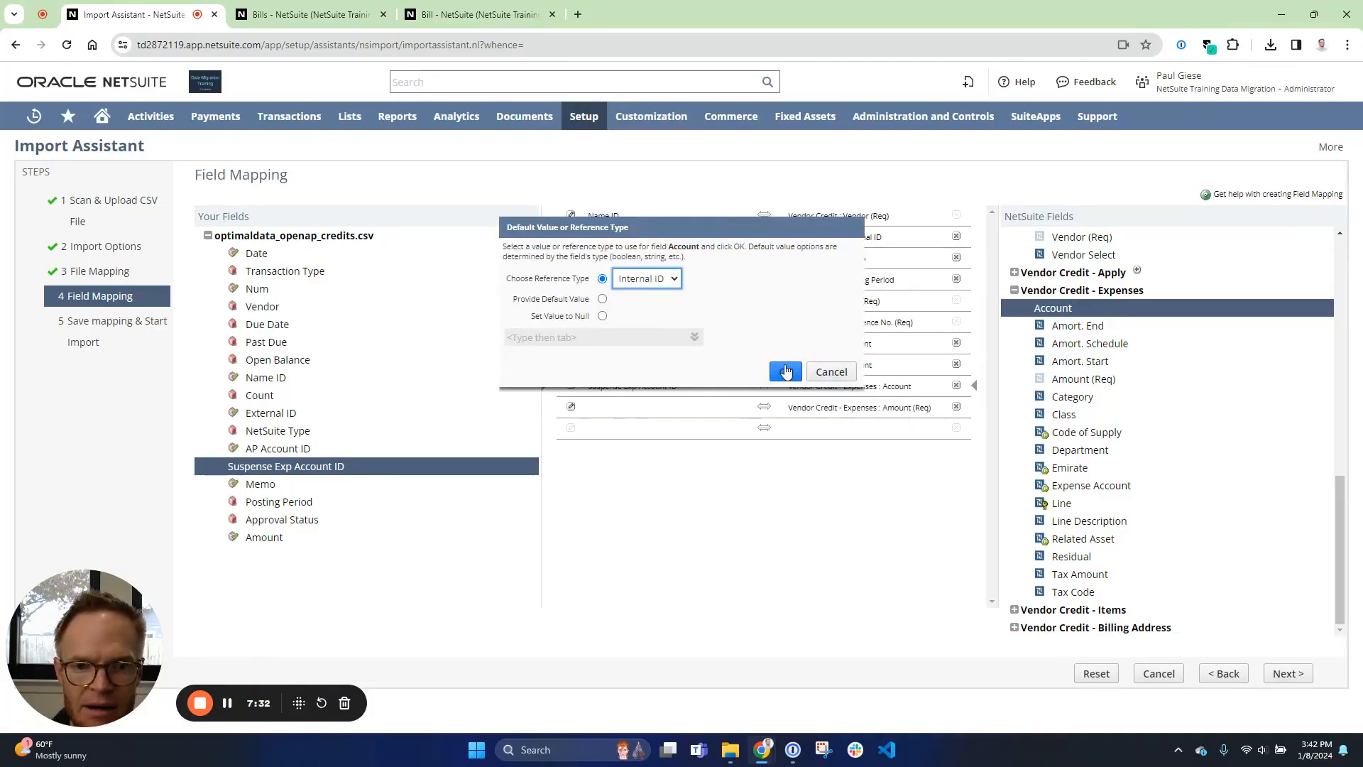
pyautogui.click(786, 371)
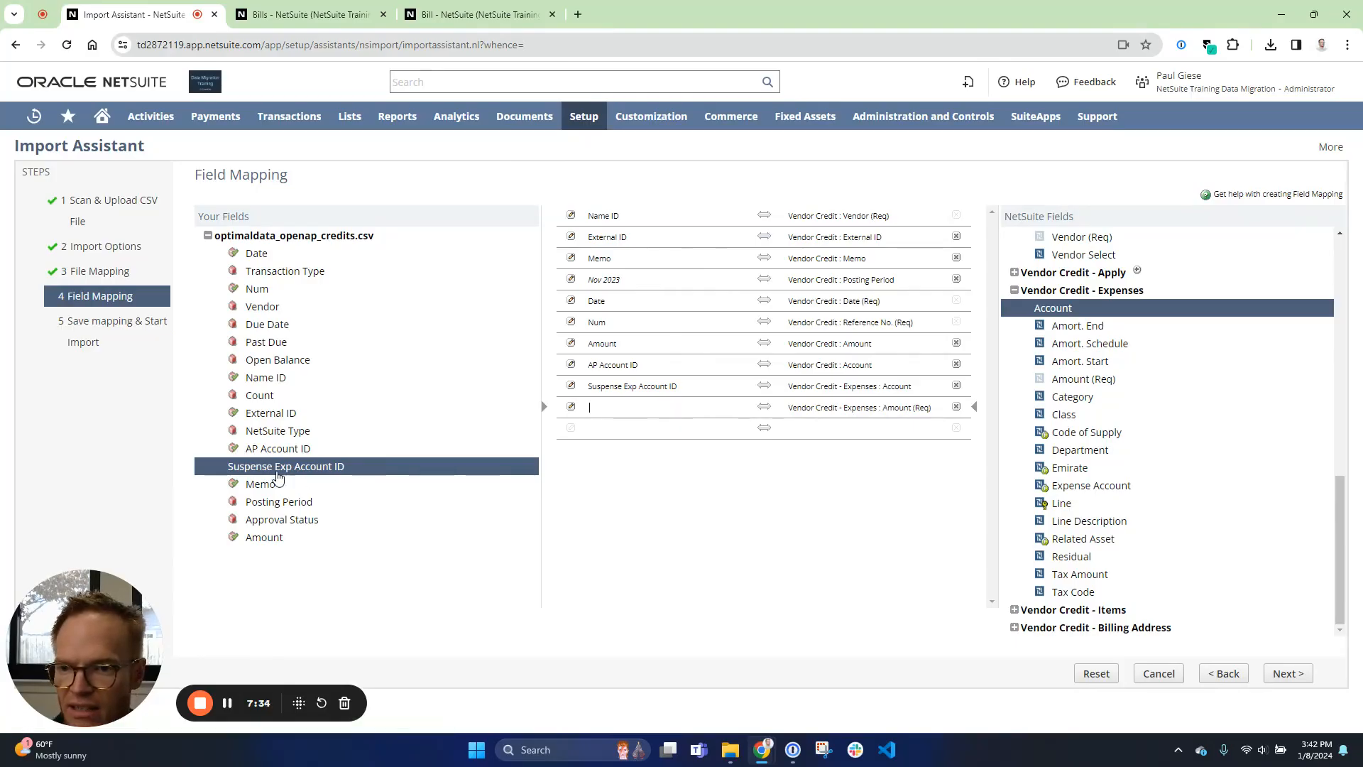
# Map the Amount column to the Expenses Amount field and the Memo column to the Expenses Line Description.
pyautogui.click(261, 540)
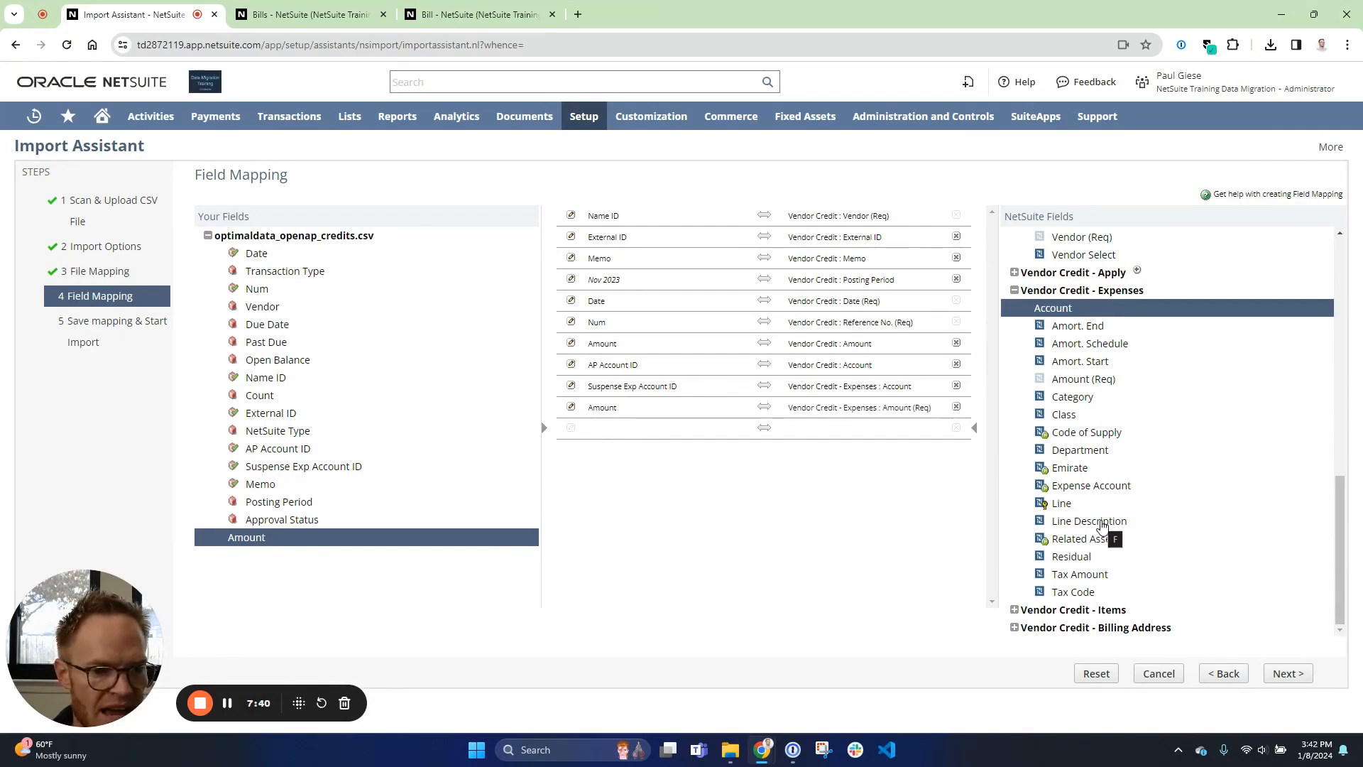
pyautogui.click(1101, 526)
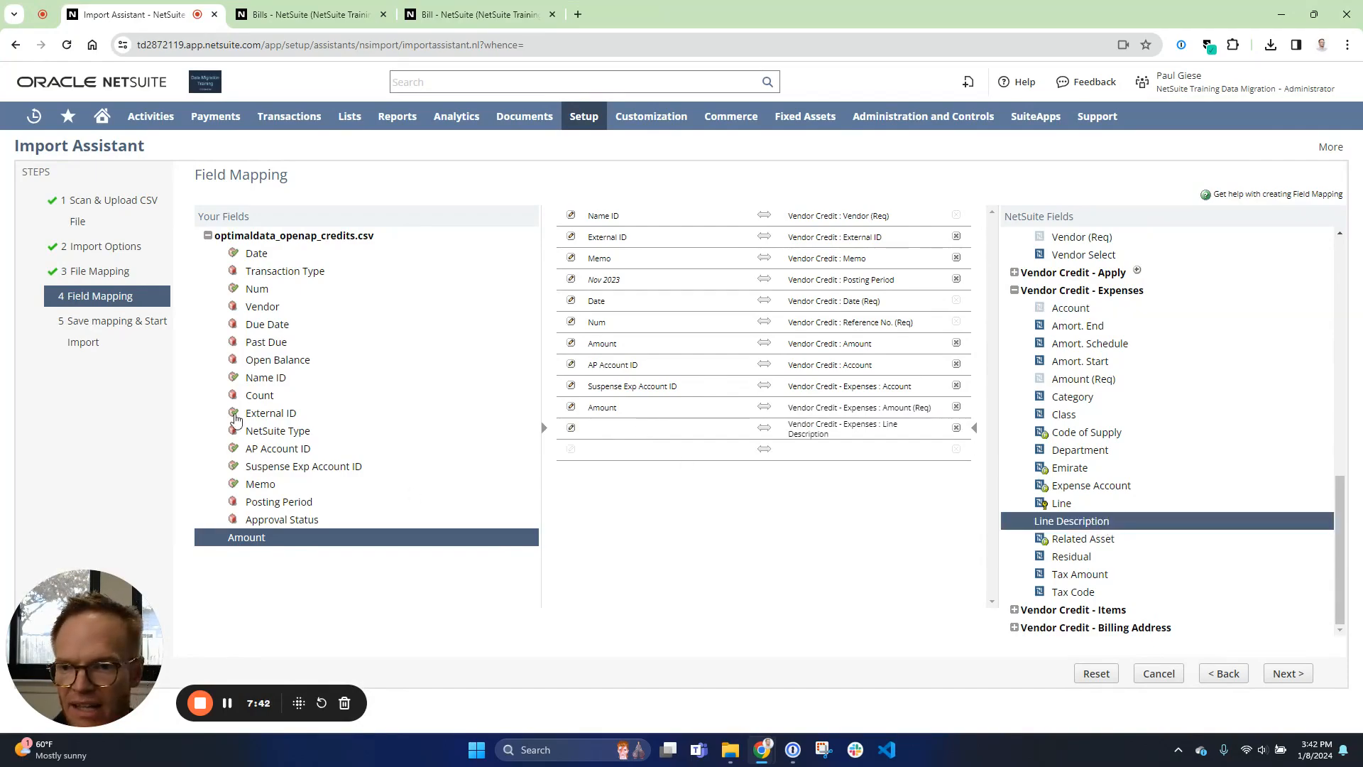
pyautogui.click(264, 488)
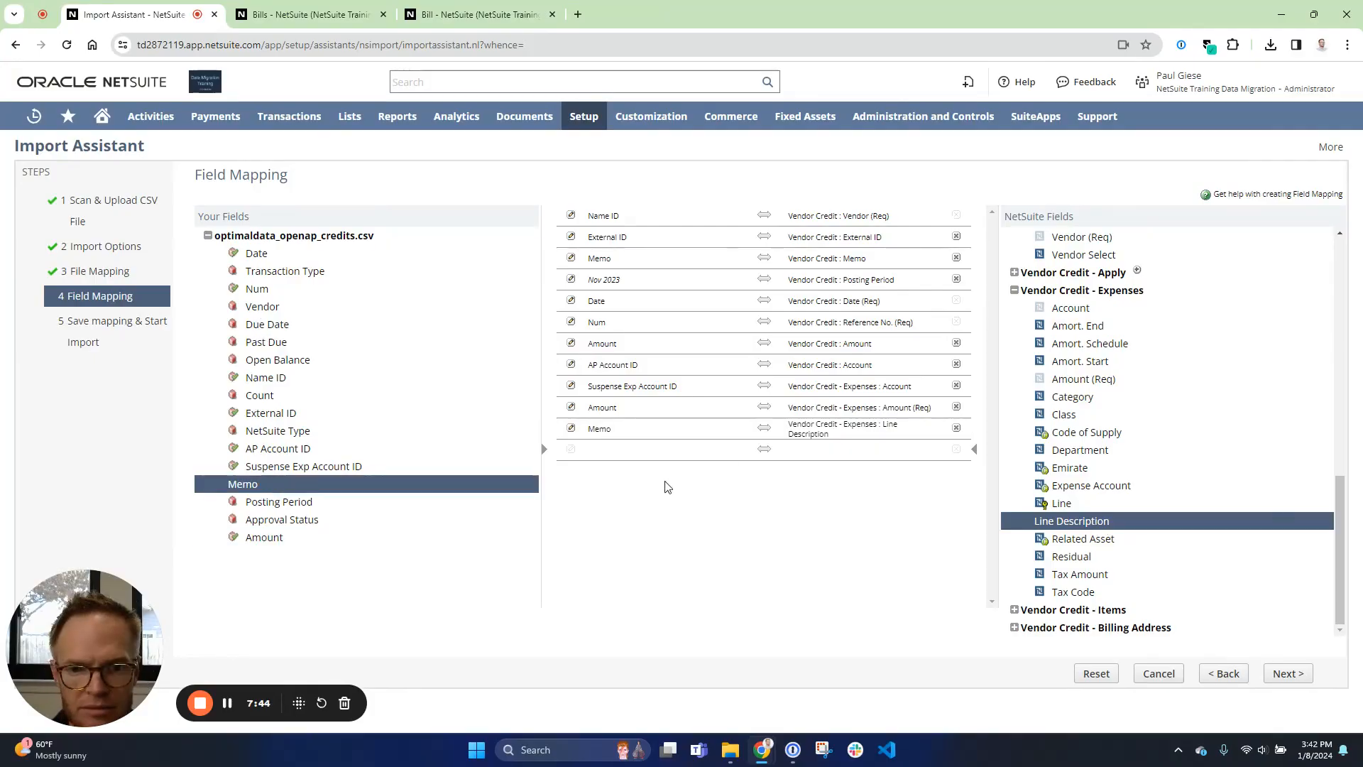
# Save the import map as optimaldata_openap_credit while running the import, and open the import job status.
pyautogui.scroll(10, 1162, 506)
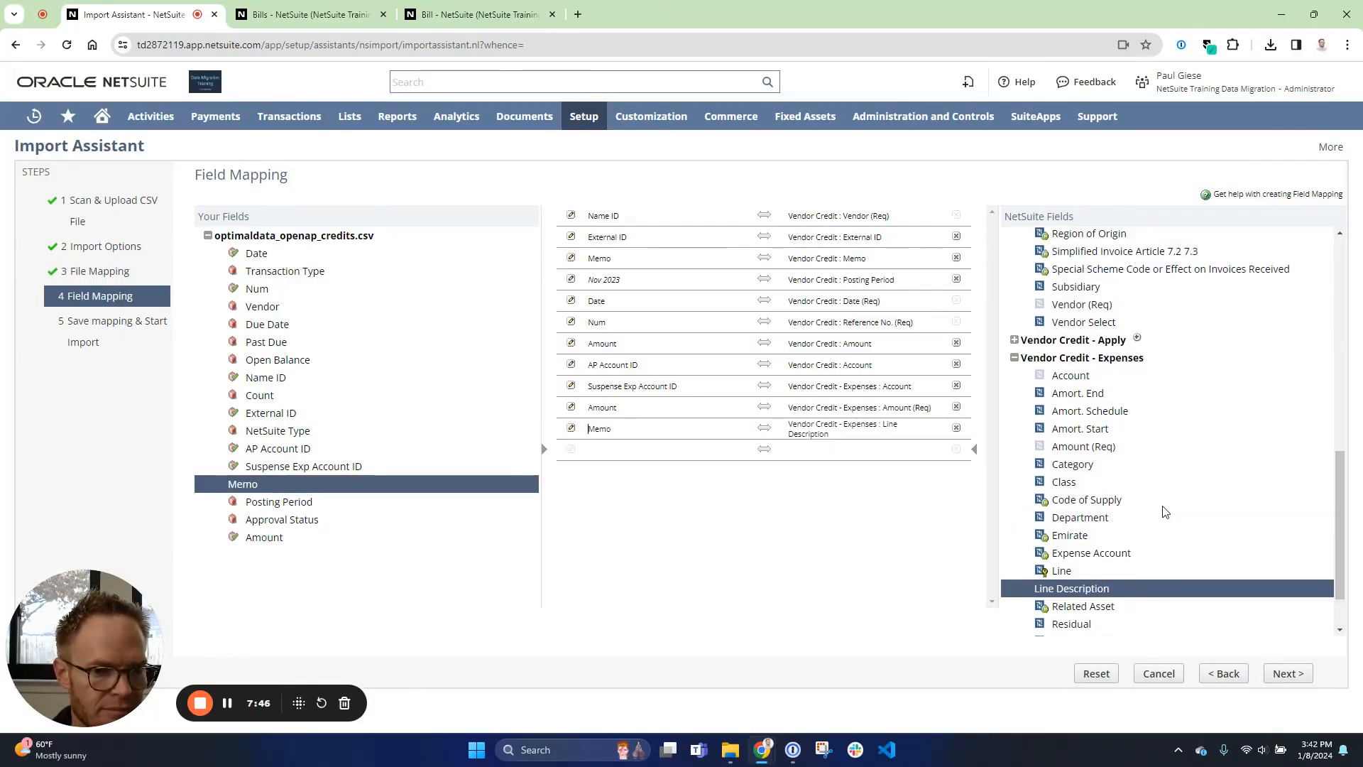
pyautogui.scroll(3, 1160, 509)
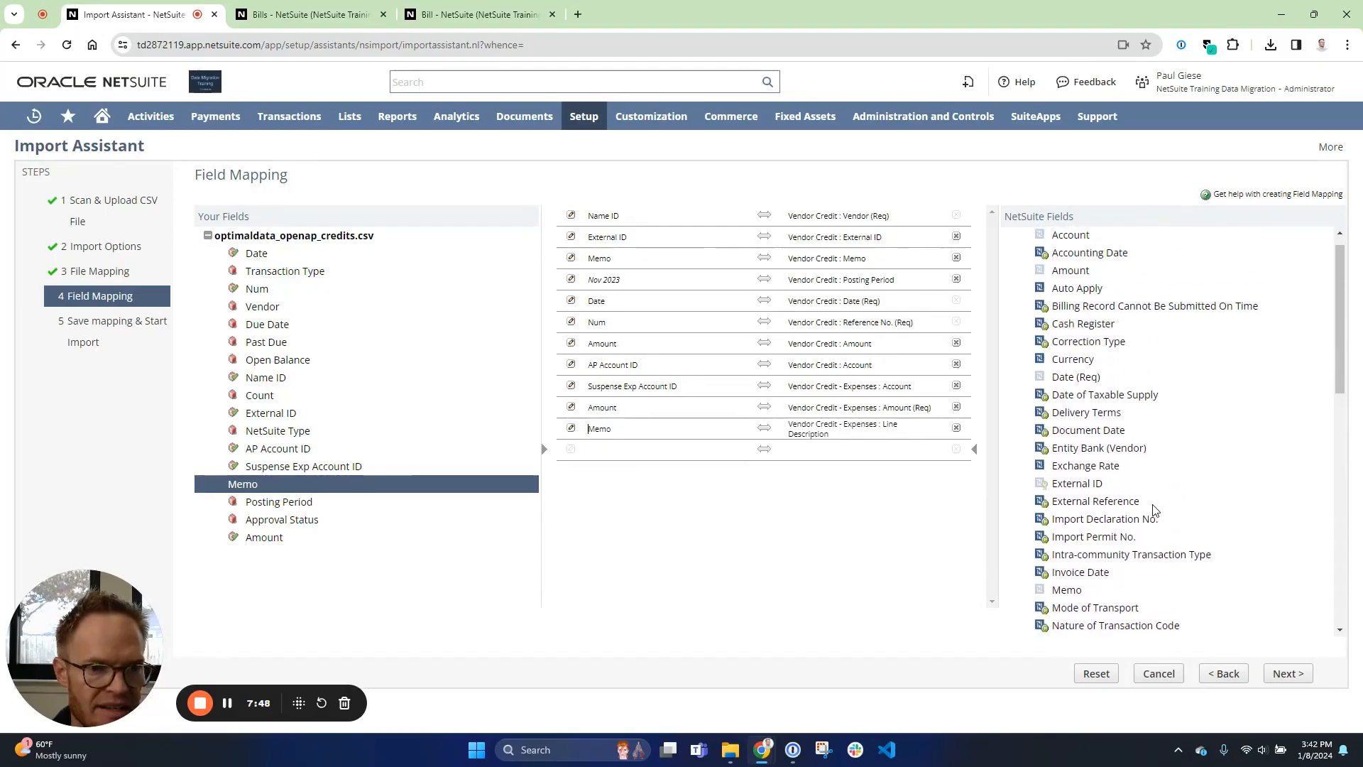
pyautogui.click(1289, 675)
pyautogui.click(293, 243)
pyautogui.write('optimaldata_openap_credit')
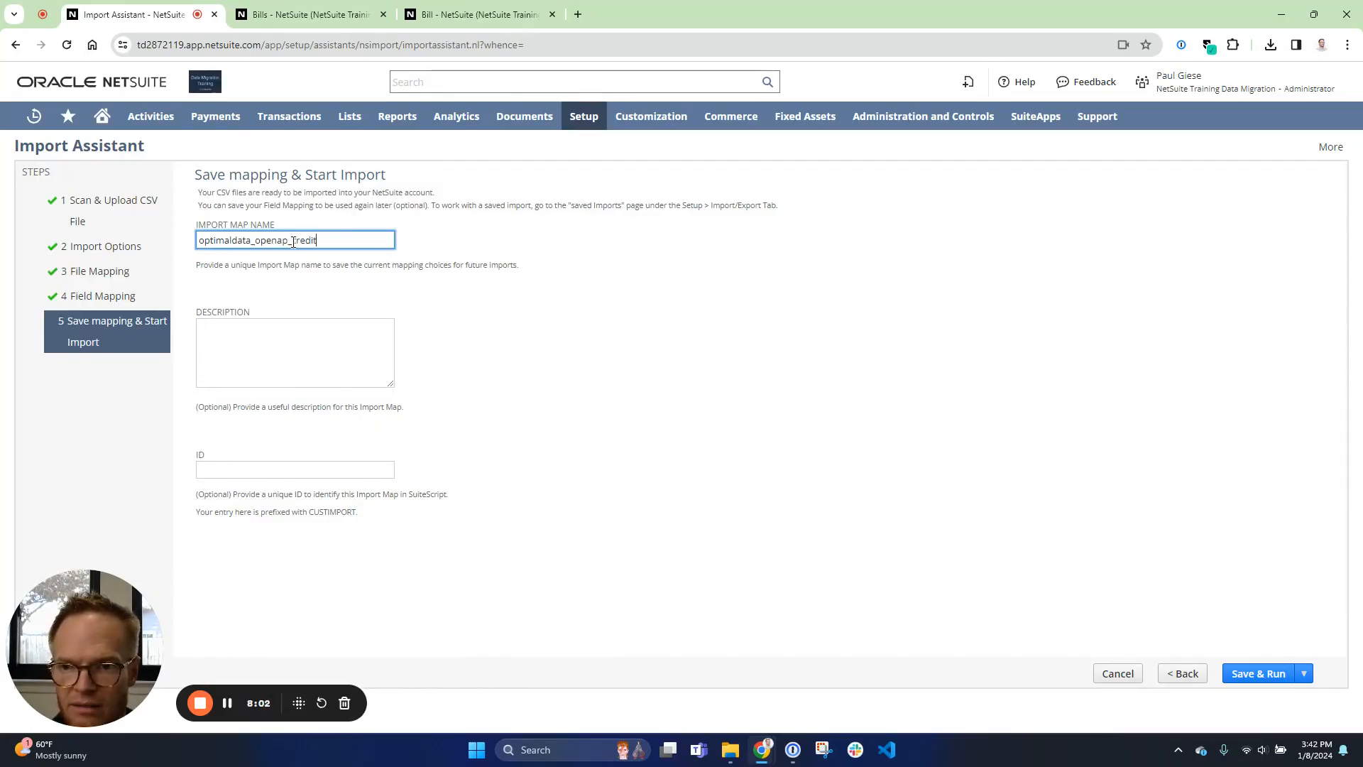
pyautogui.click(1258, 674)
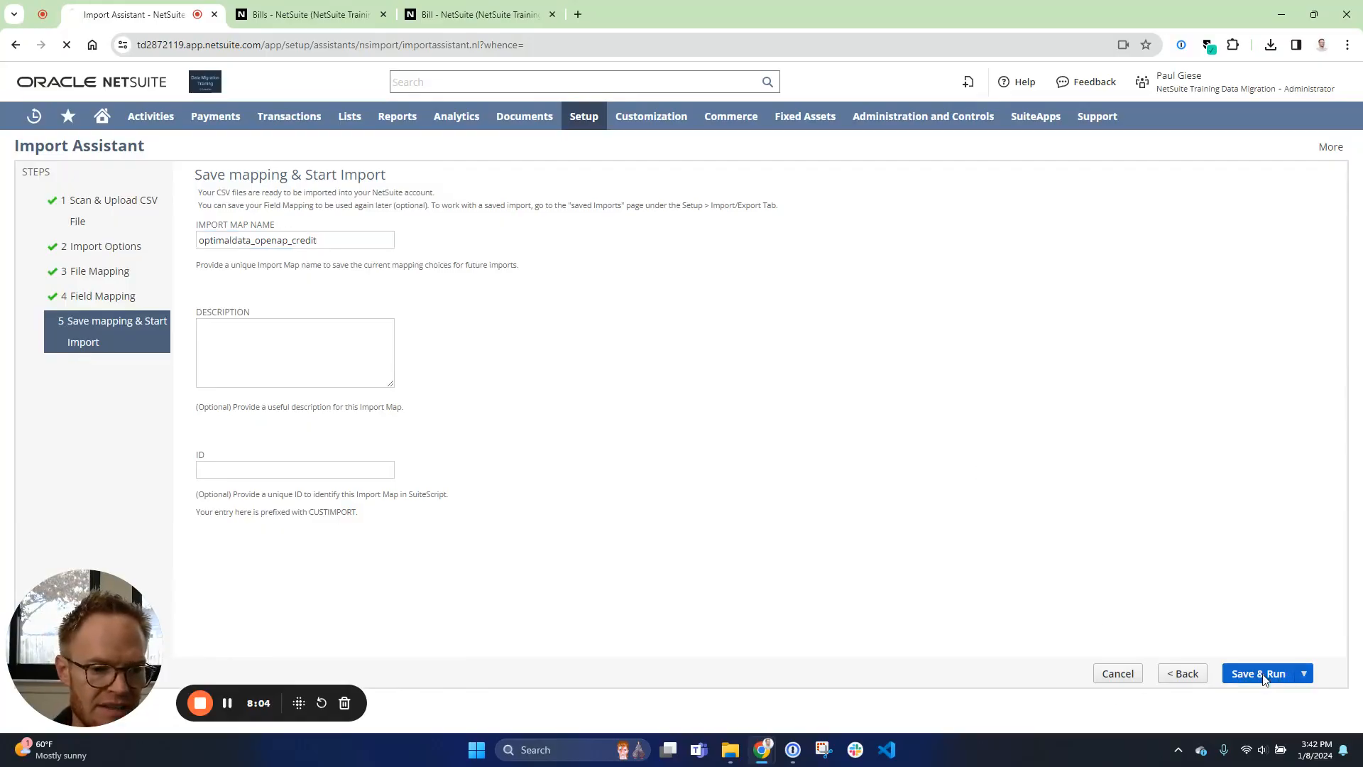
pyautogui.click(144, 193)
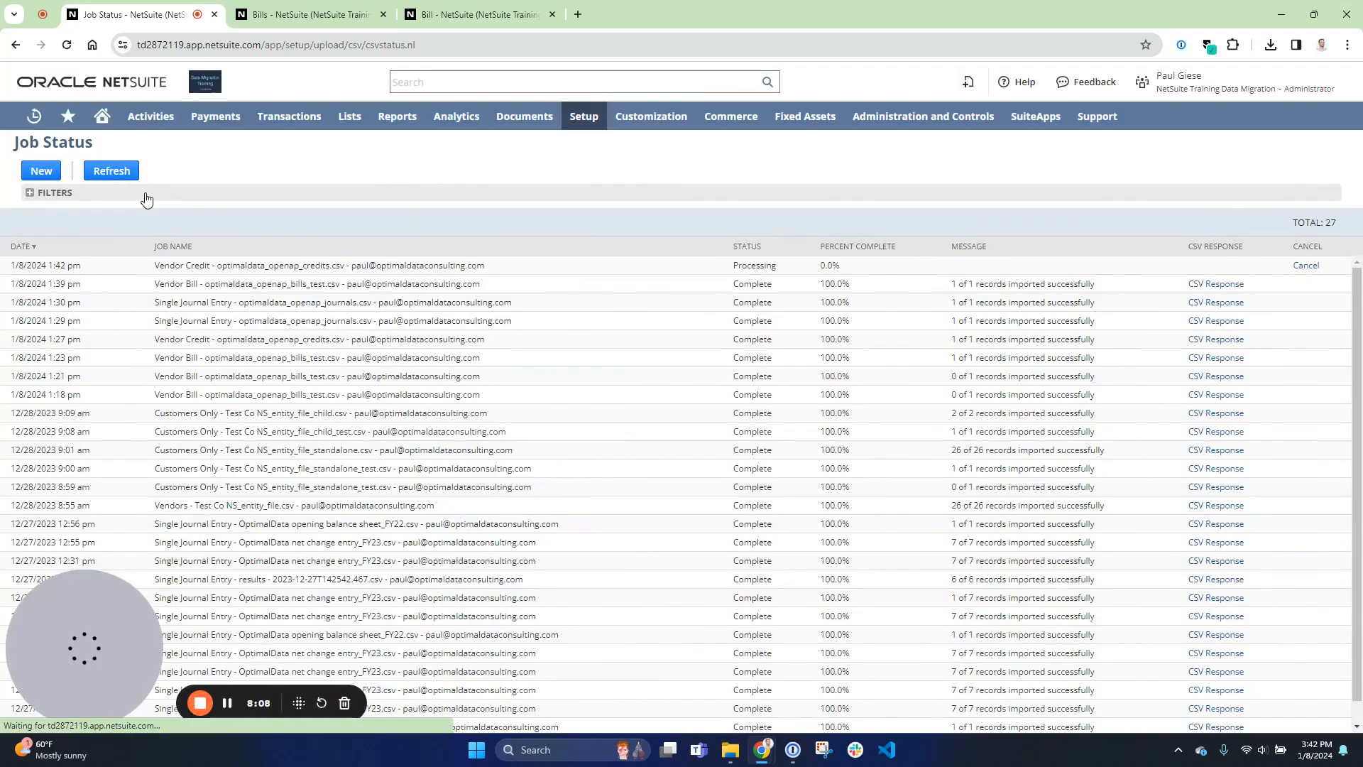
pyautogui.click(228, 703)
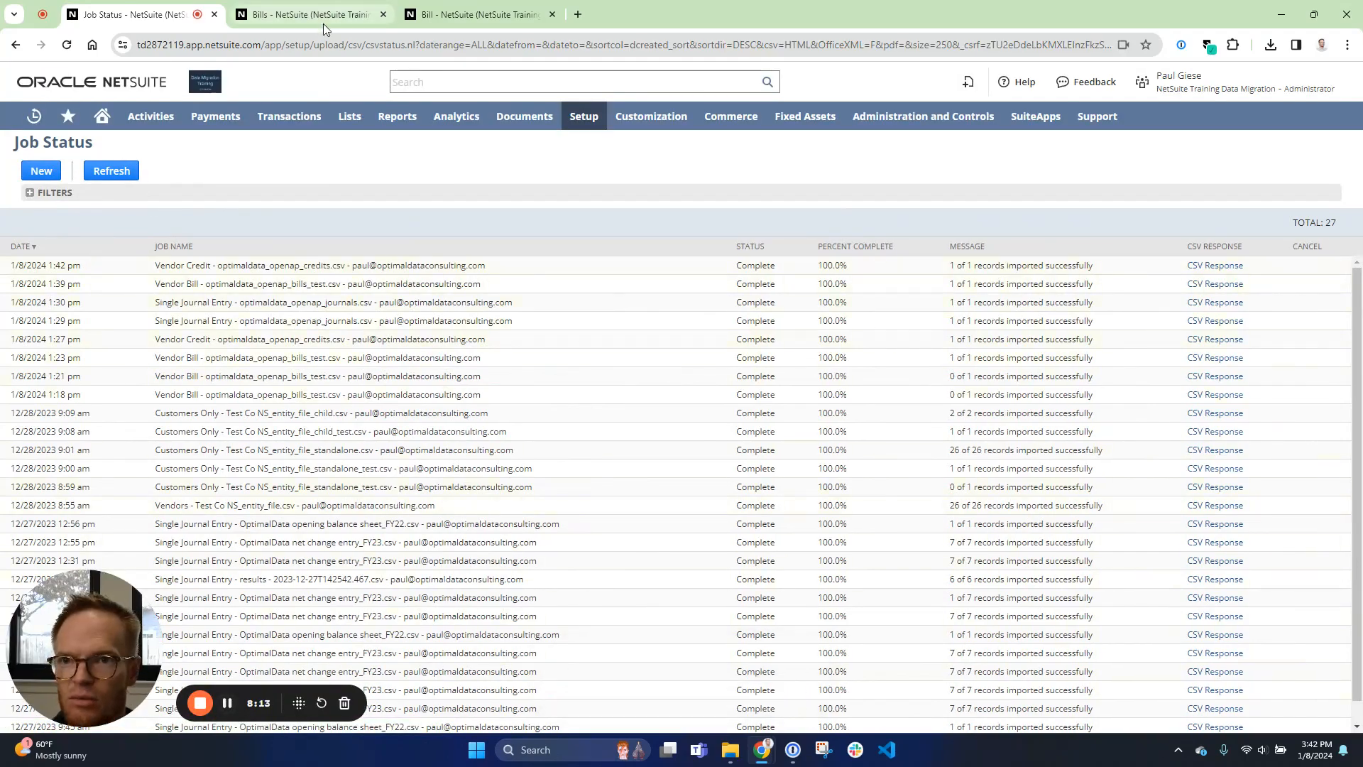
# Open the list of vendor credits in a new browser tab and switch to it.
pyautogui.moveTo(289, 115)
pyautogui.moveTo(324, 241)
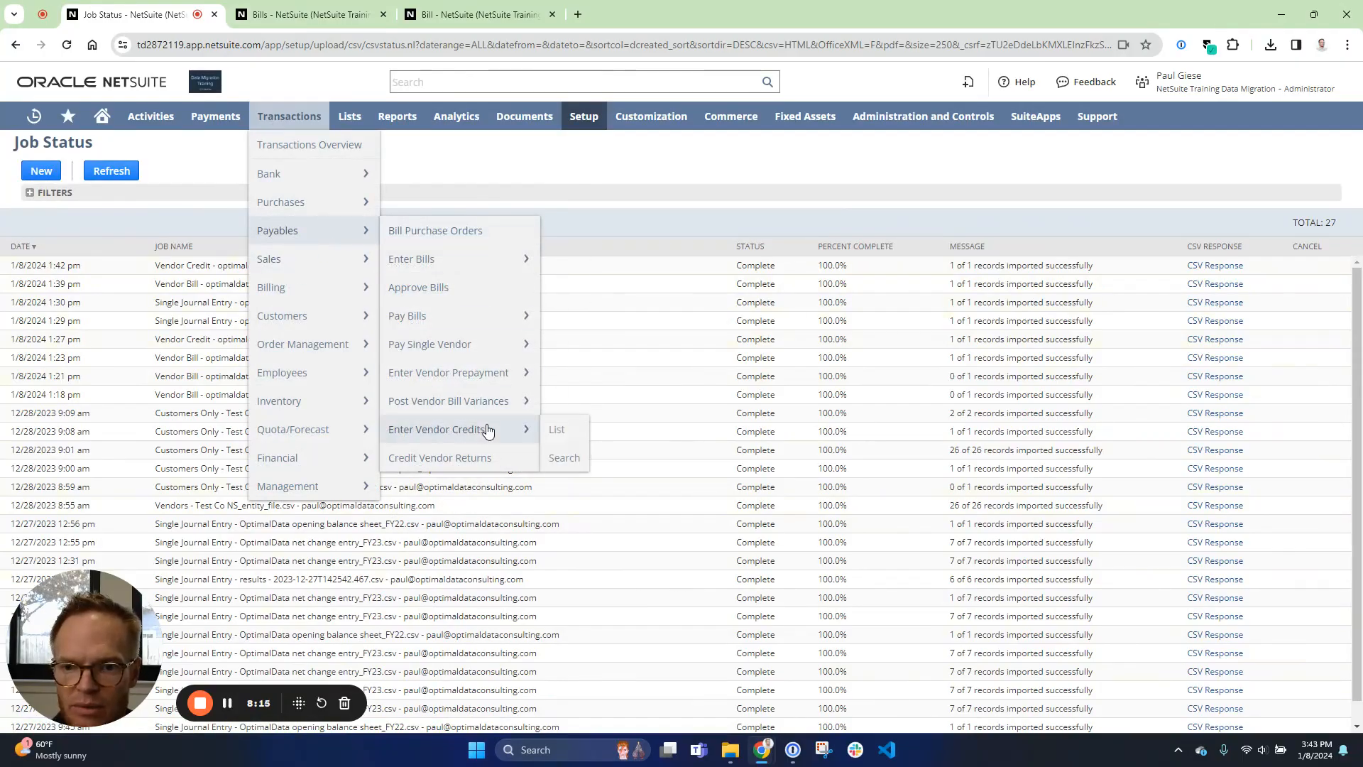
pyautogui.moveTo(488, 429)
pyautogui.rightClick(577, 430)
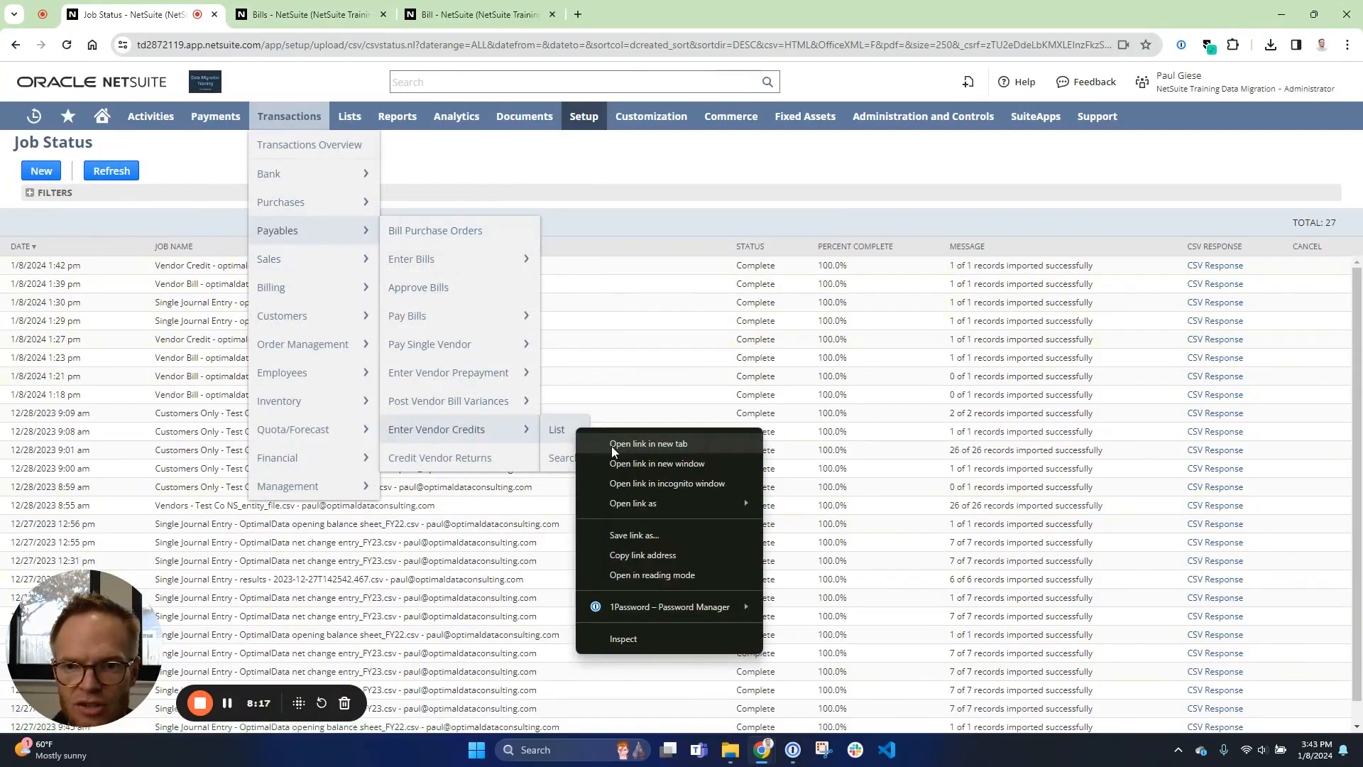
pyautogui.click(612, 444)
pyautogui.click(313, 21)
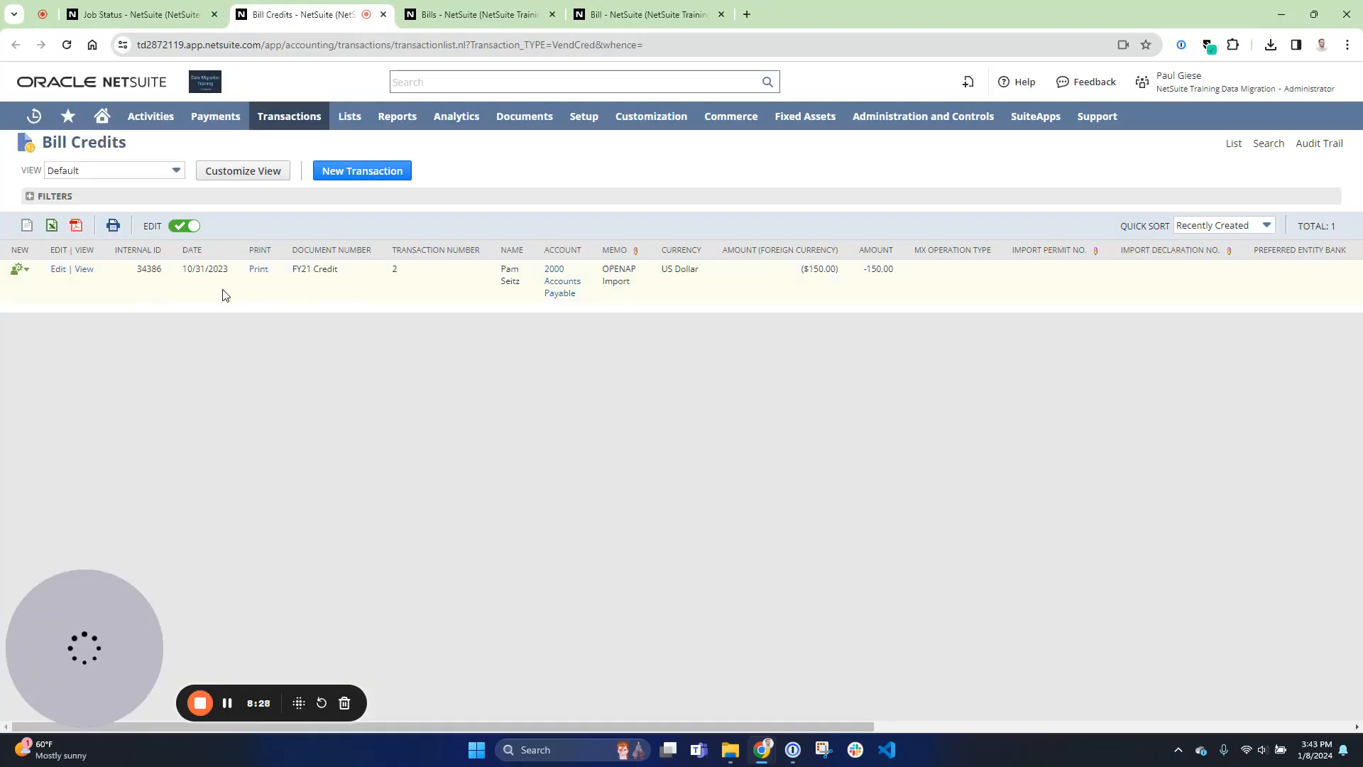
# Open the imported bill credit for viewing in a new browser tab and examine its fields and expense line.
pyautogui.rightClick(89, 269)
pyautogui.click(127, 283)
pyautogui.click(486, 15)
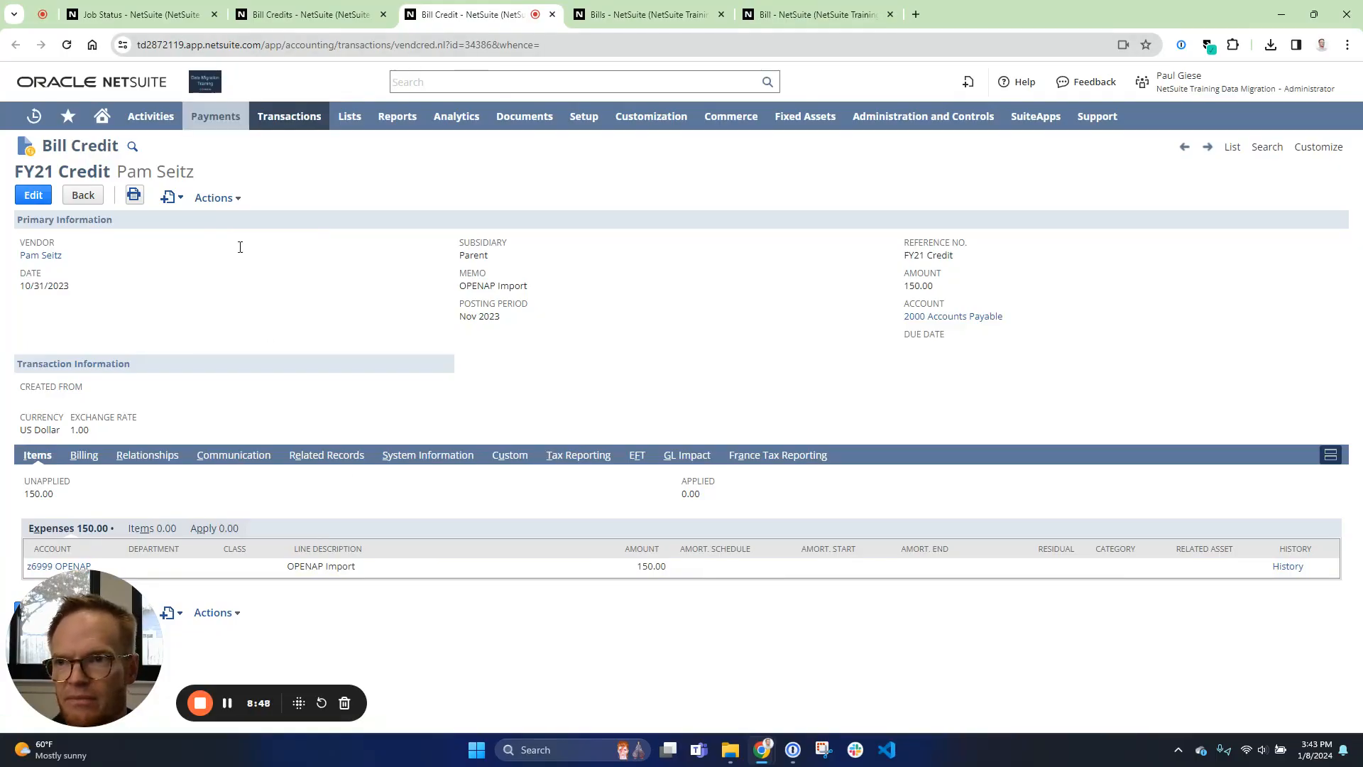
# Start a new CSV records import with import type Transactions and record type Journal Entry.
pyautogui.click(142, 14)
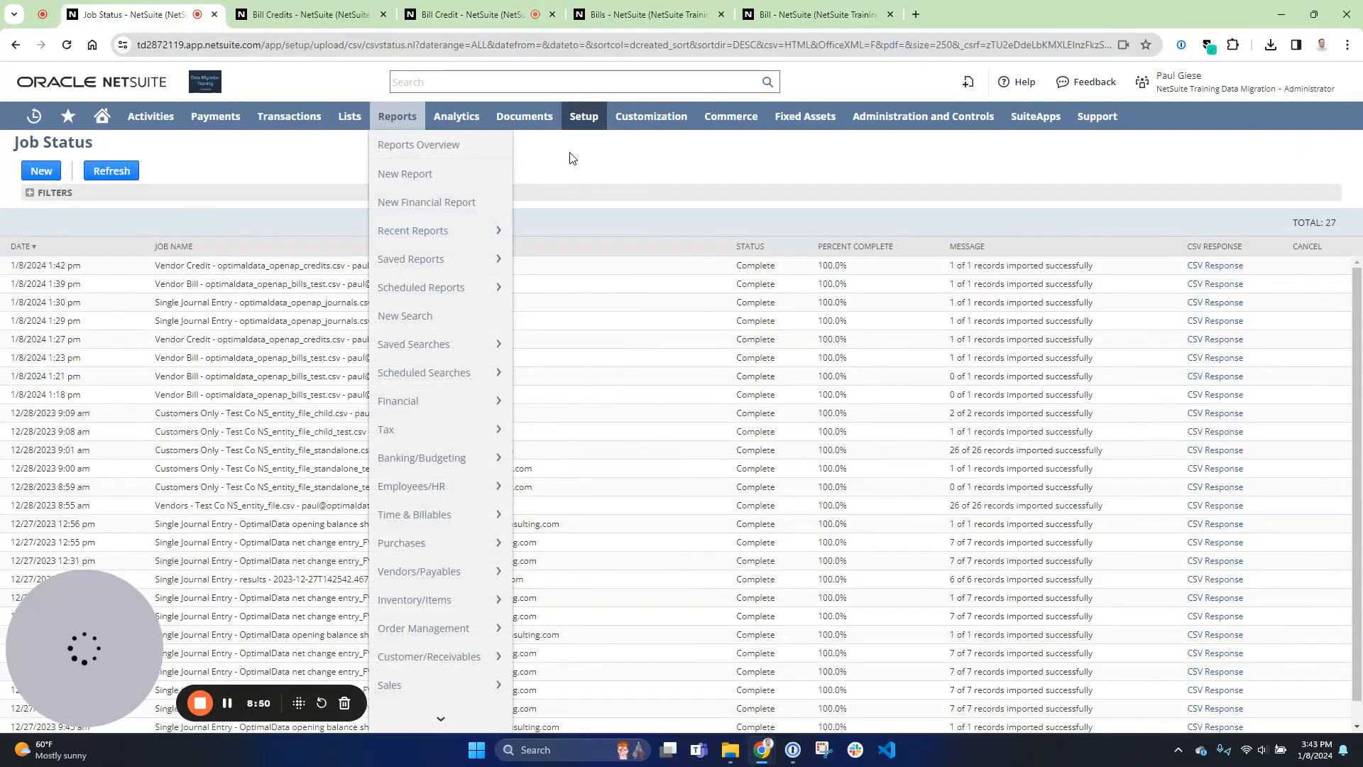
pyautogui.moveTo(603, 124)
pyautogui.moveTo(622, 318)
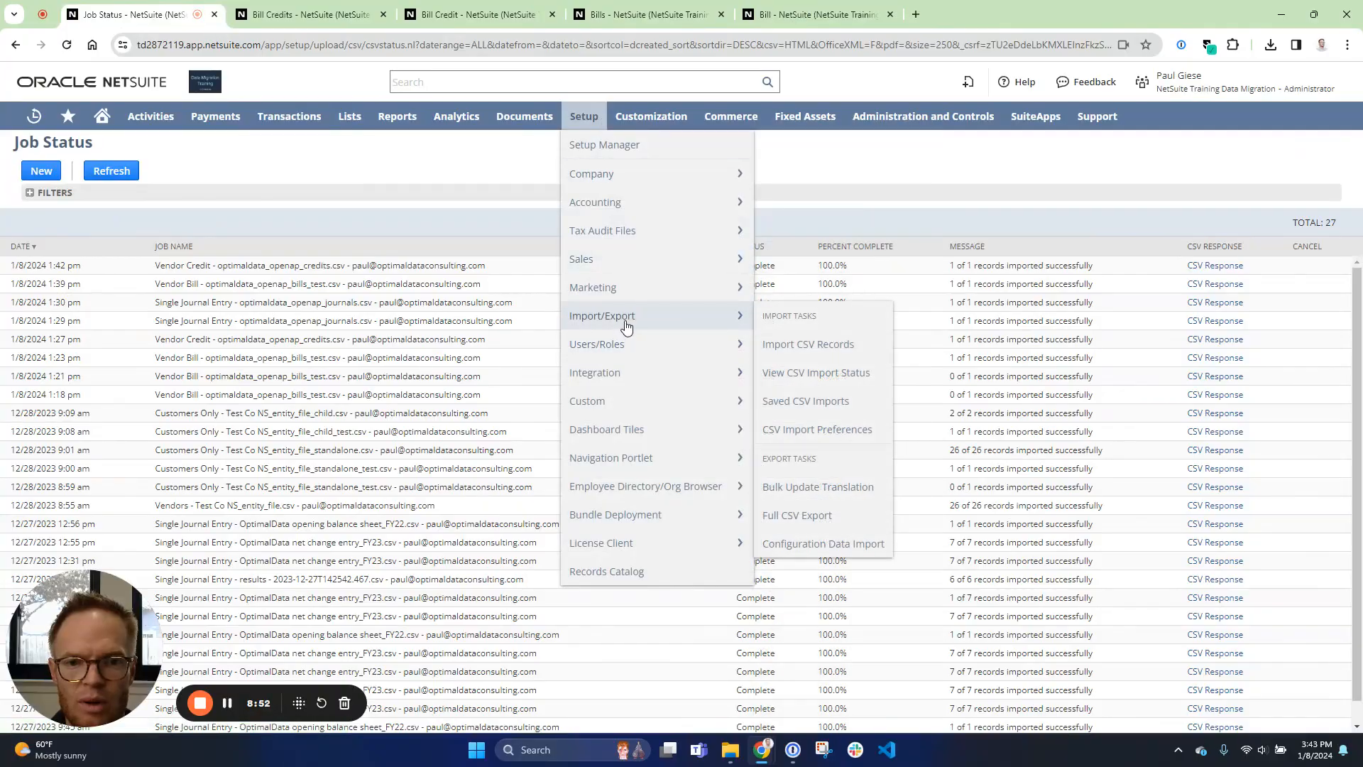
pyautogui.click(821, 347)
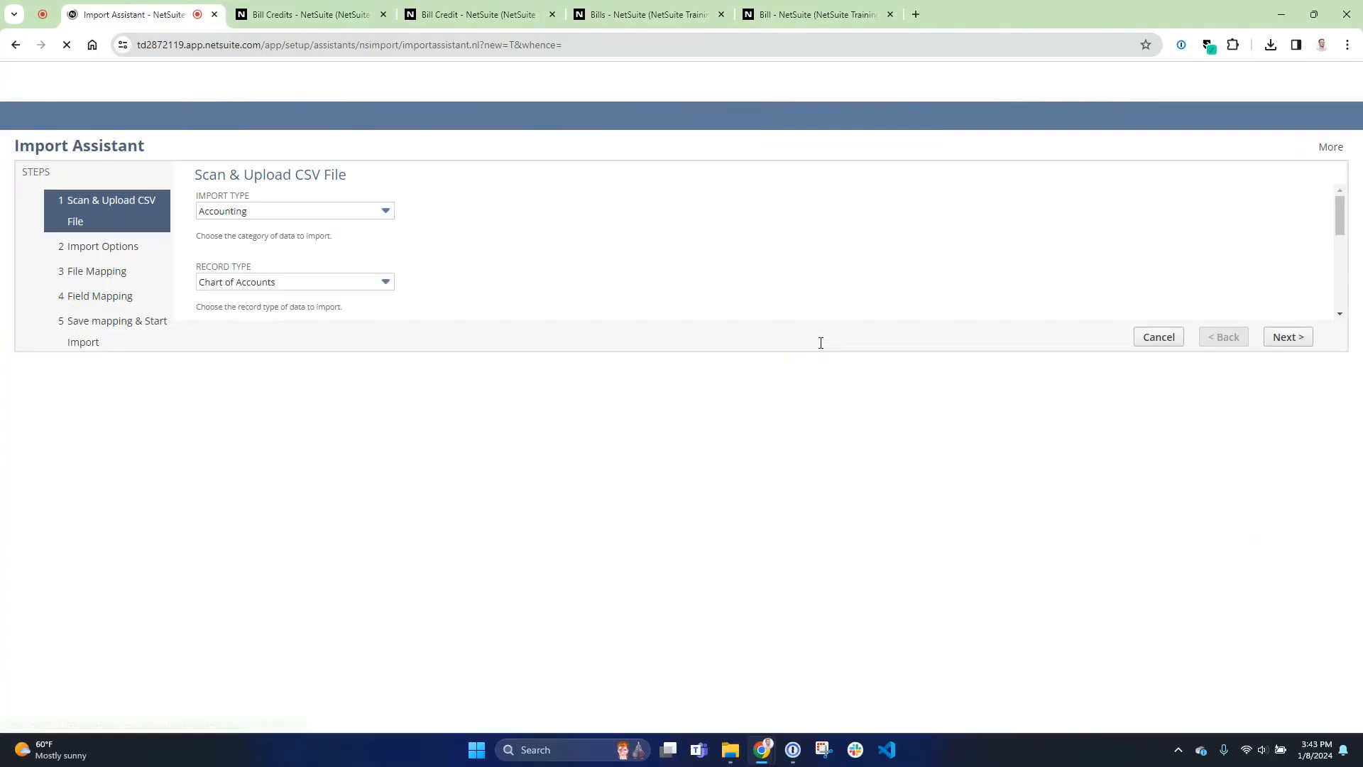
pyautogui.click(313, 215)
pyautogui.scroll(-2, 270, 298)
pyautogui.click(252, 333)
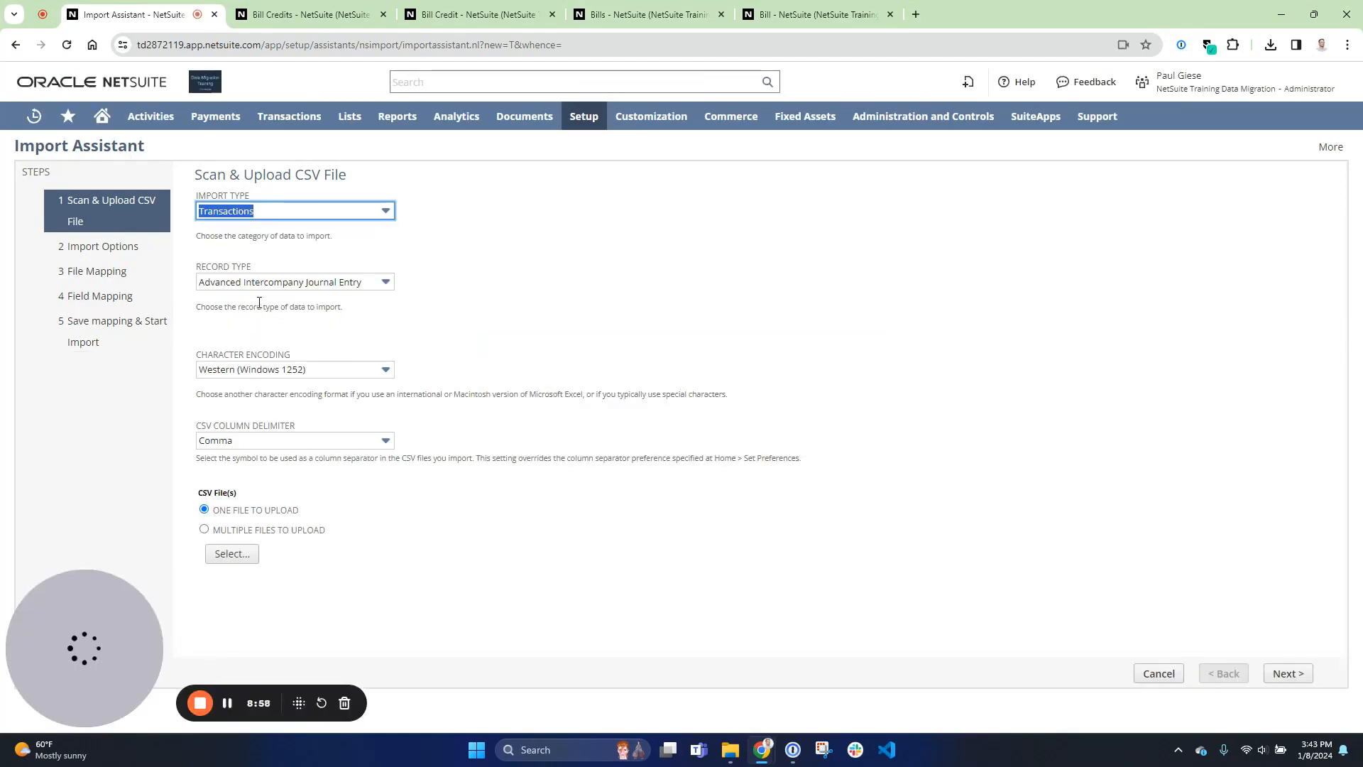
pyautogui.click(267, 281)
pyautogui.scroll(-5, 270, 365)
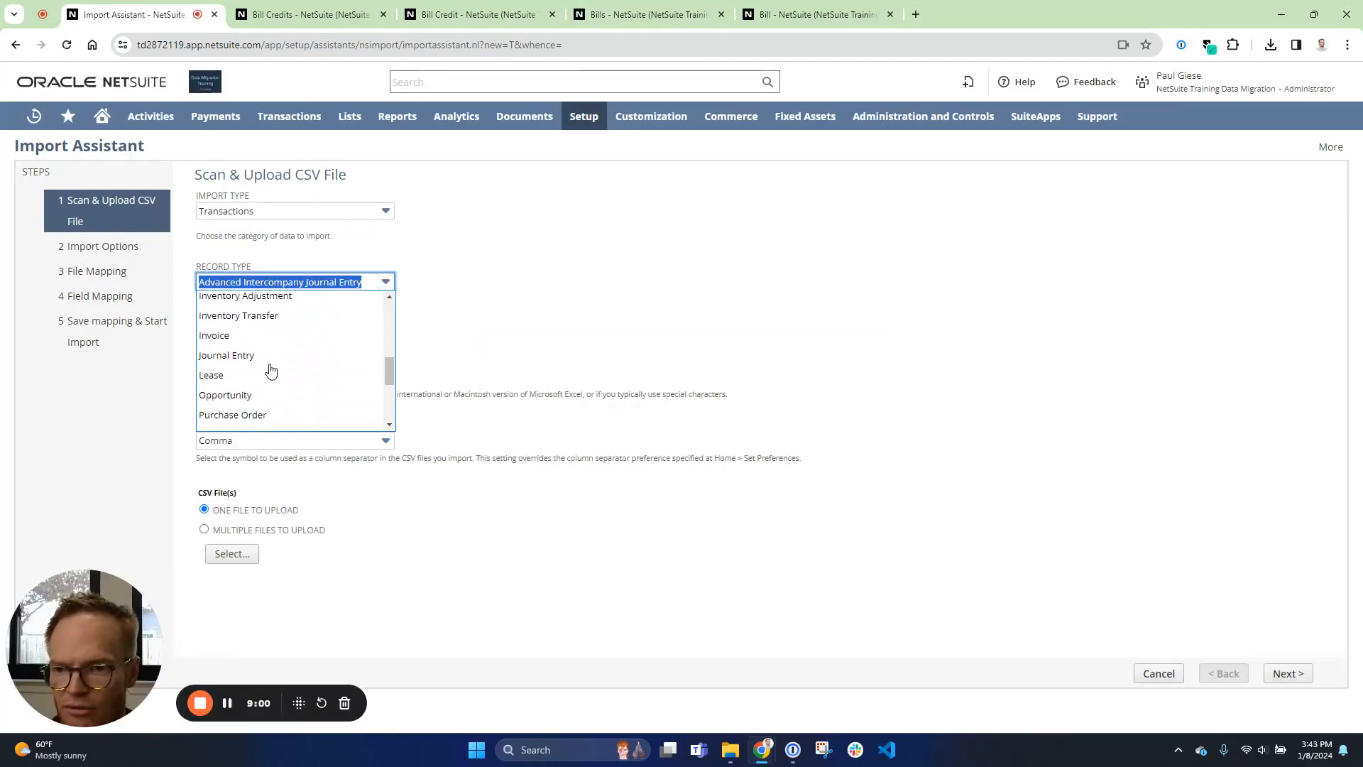
pyautogui.click(228, 355)
# Upload optimaldata_openap_journals.csv and enable running server SuiteScript and triggering workflows in the advanced import options.
pyautogui.click(249, 560)
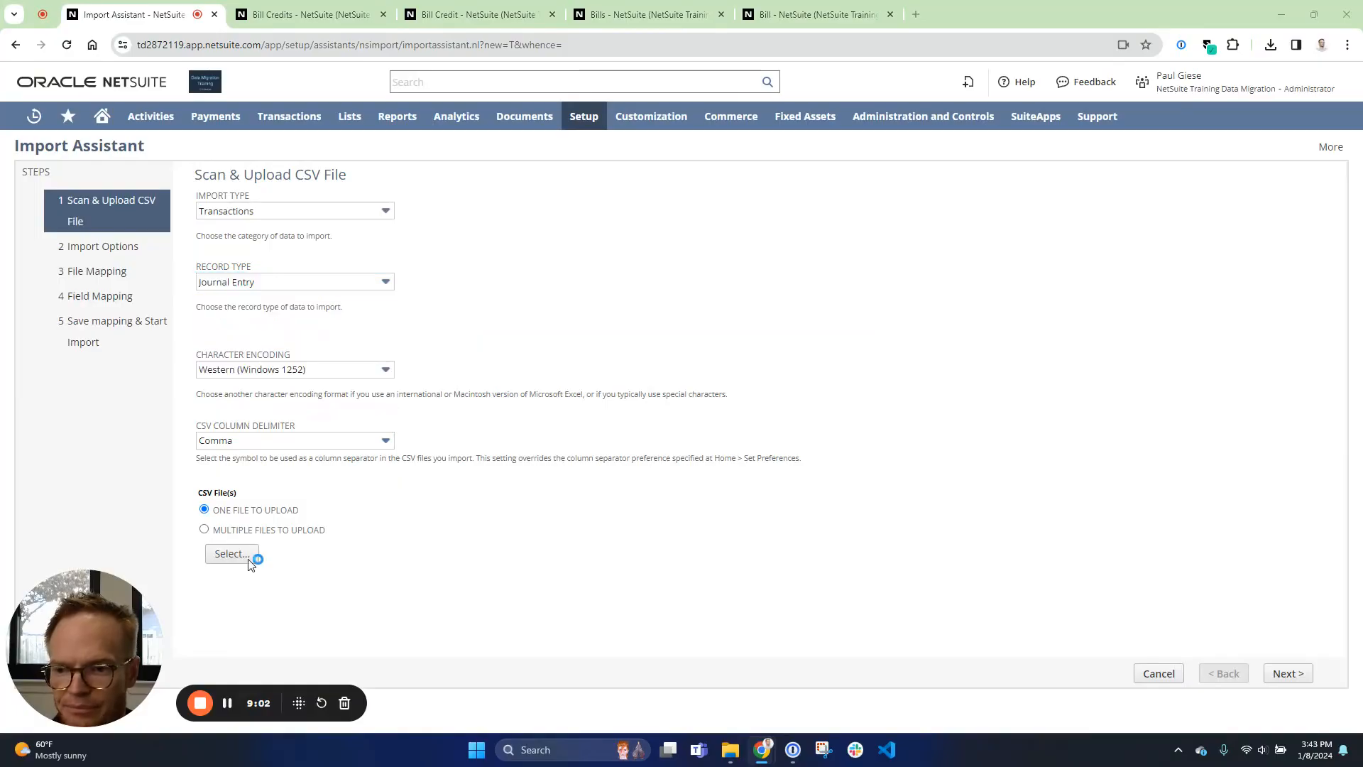
pyautogui.doubleClick(291, 173)
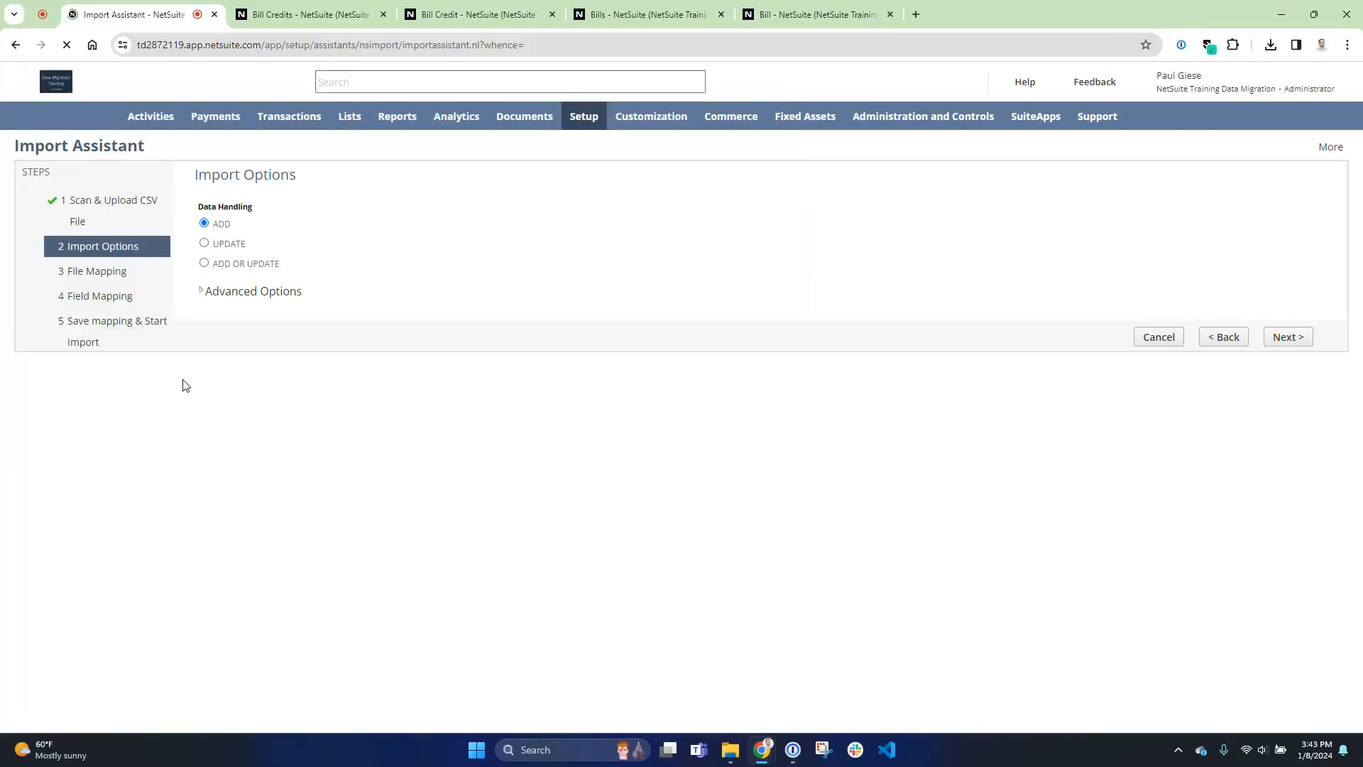
pyautogui.click(201, 292)
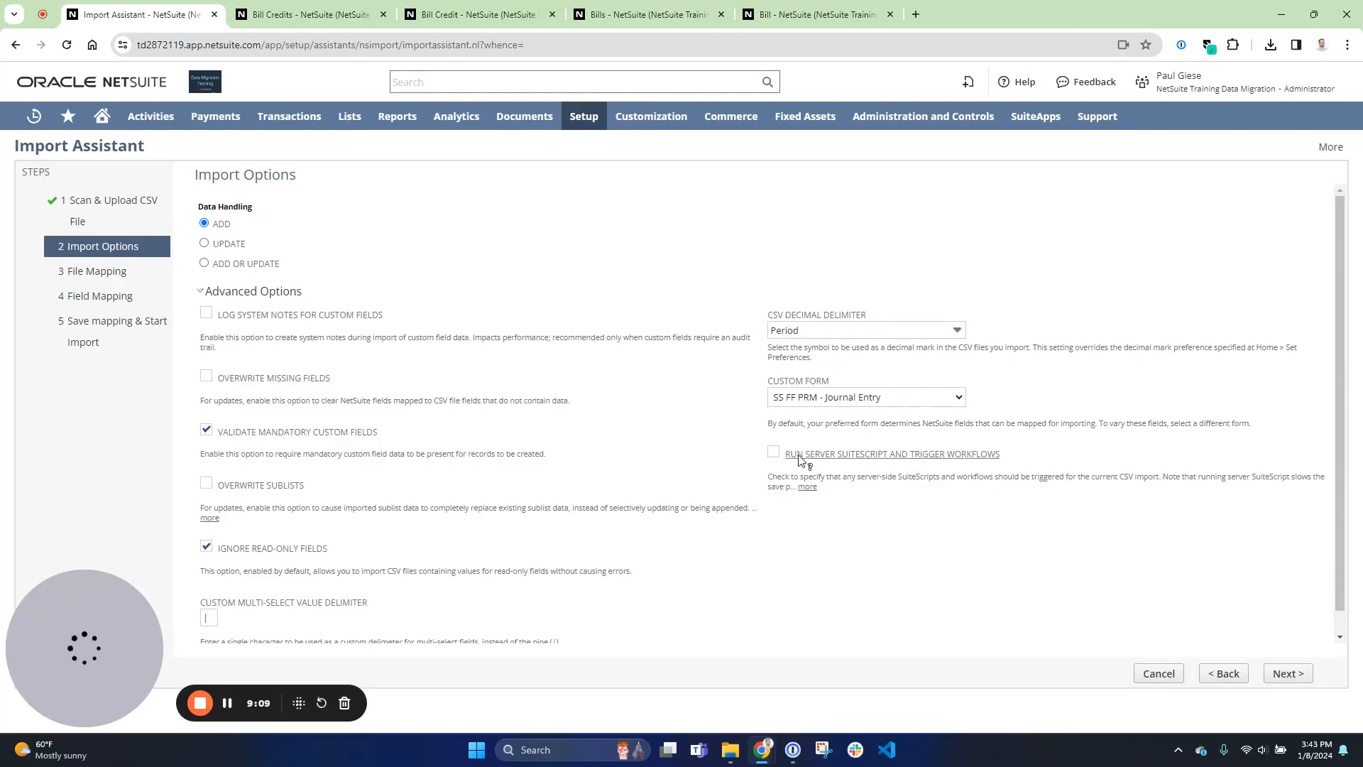
pyautogui.click(774, 453)
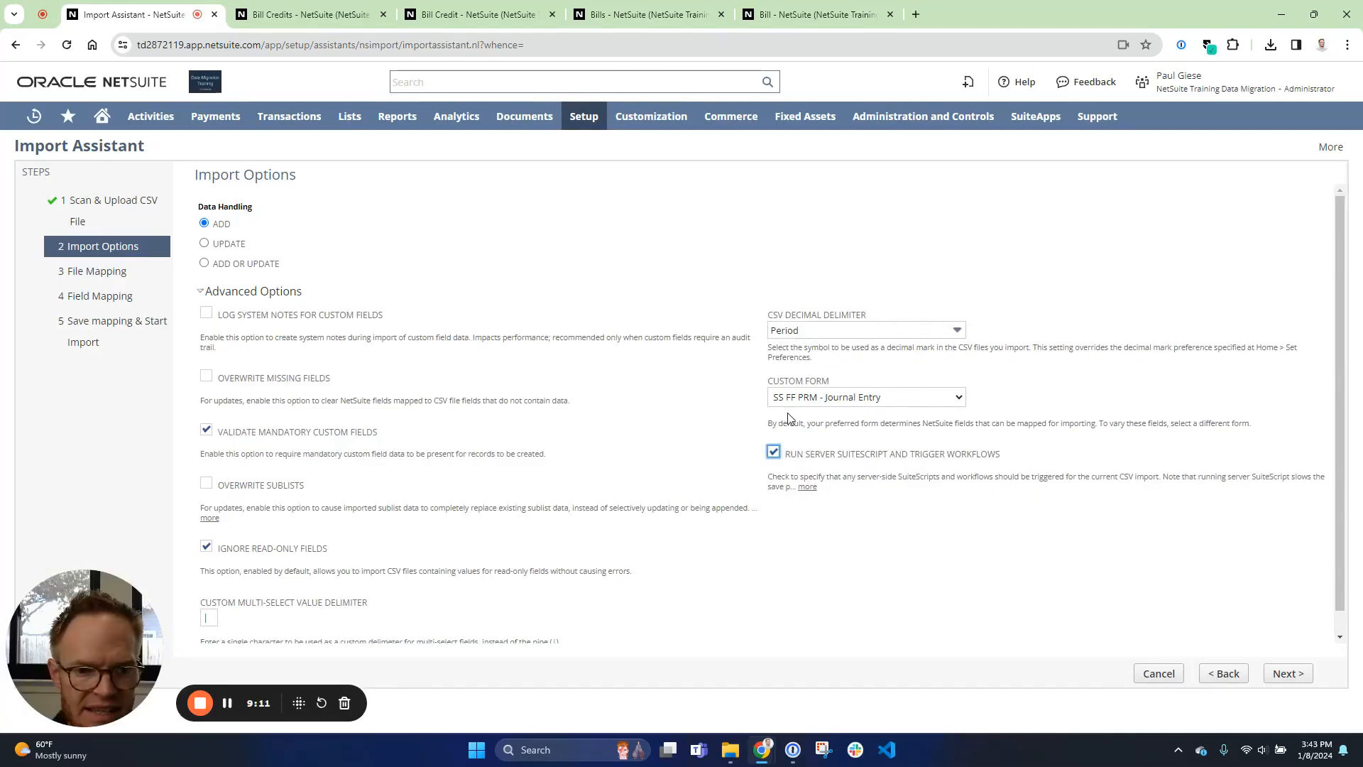
pyautogui.click(1299, 674)
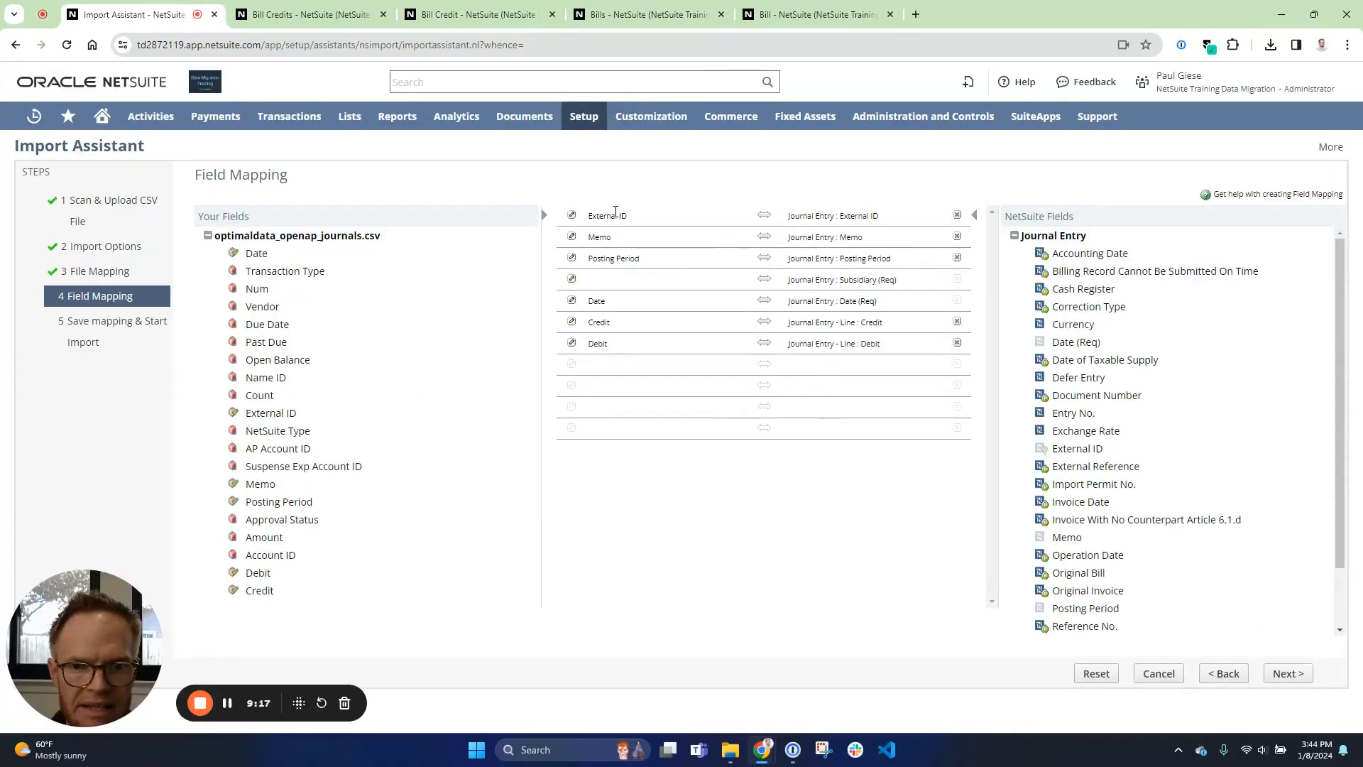
# Give the journal entry's Posting Period mapping a default value of Nov 2023.
pyautogui.click(572, 259)
pyautogui.click(602, 297)
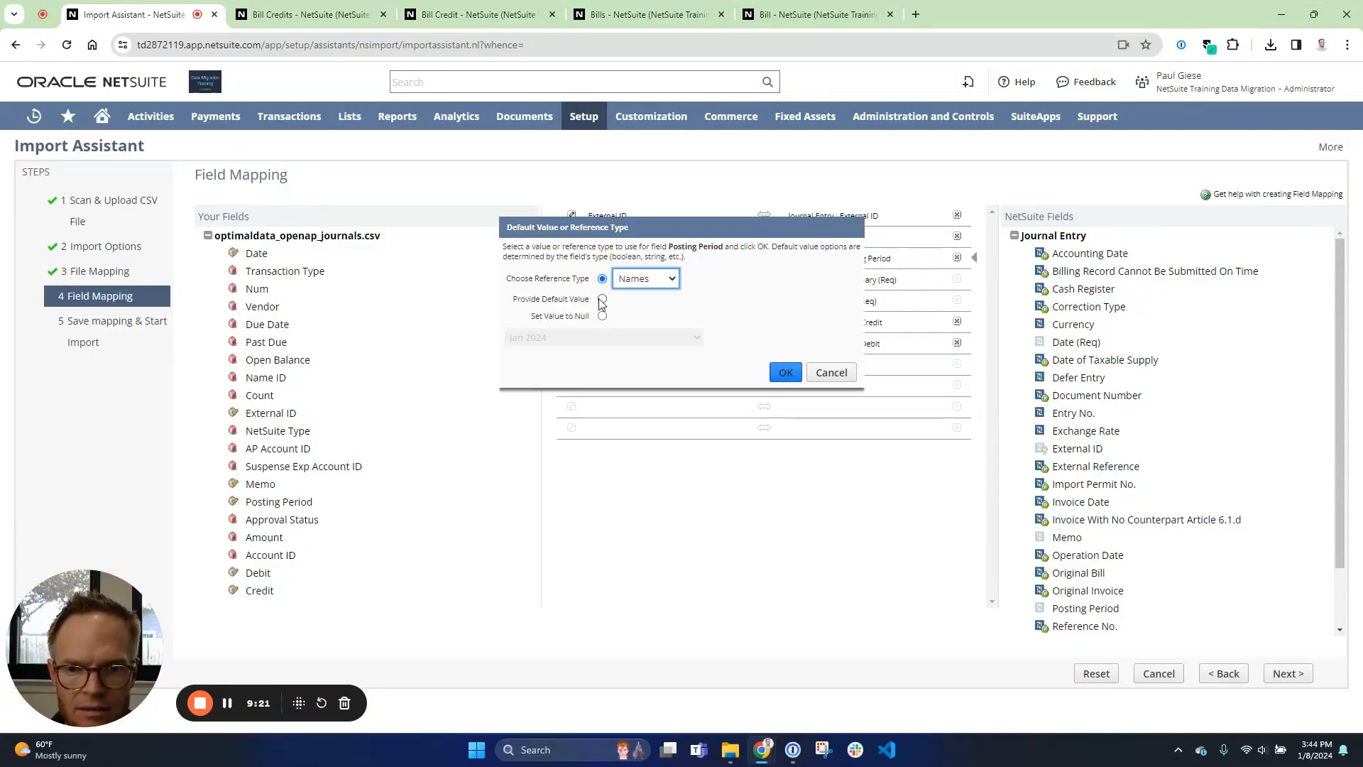
pyautogui.click(582, 338)
pyautogui.click(578, 593)
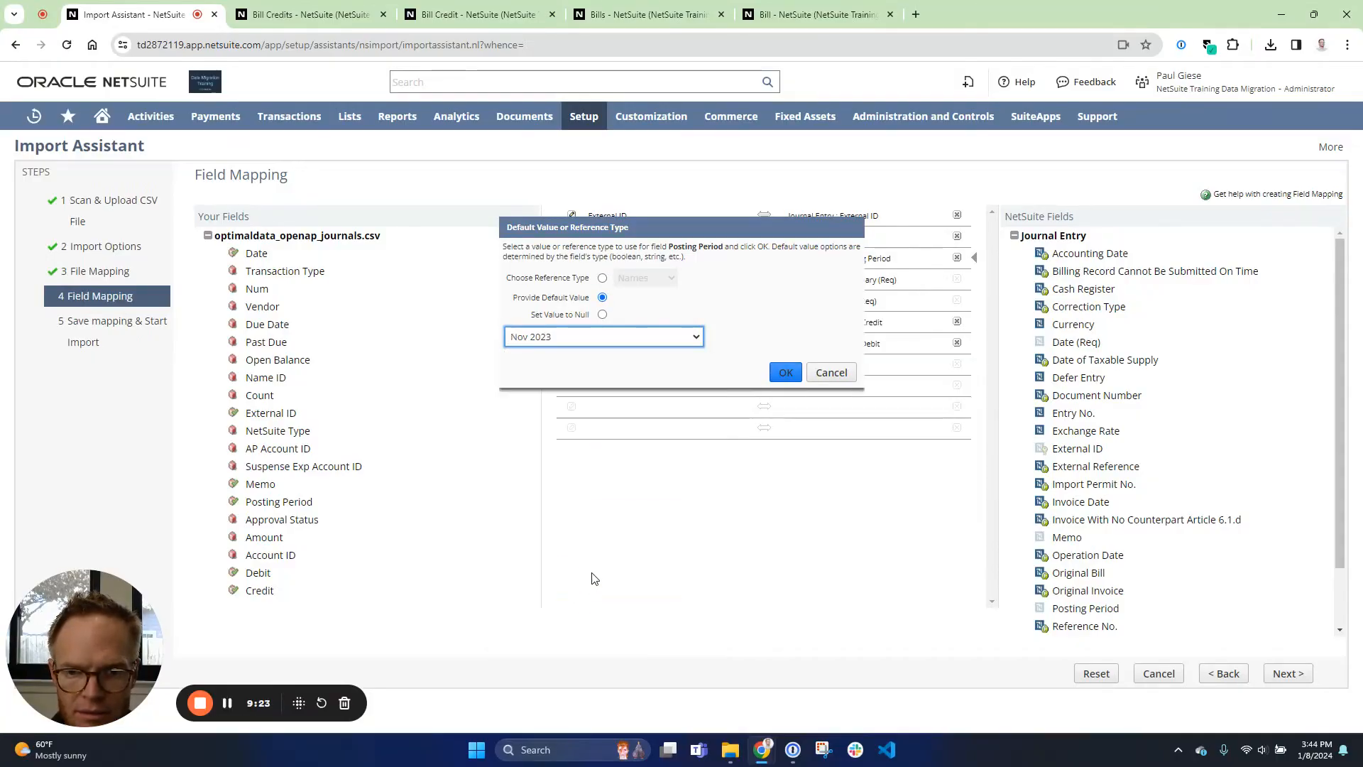
pyautogui.click(786, 374)
# Set the default value of the required Subsidiary mapping to Parent.
pyautogui.click(680, 288)
pyautogui.click(574, 279)
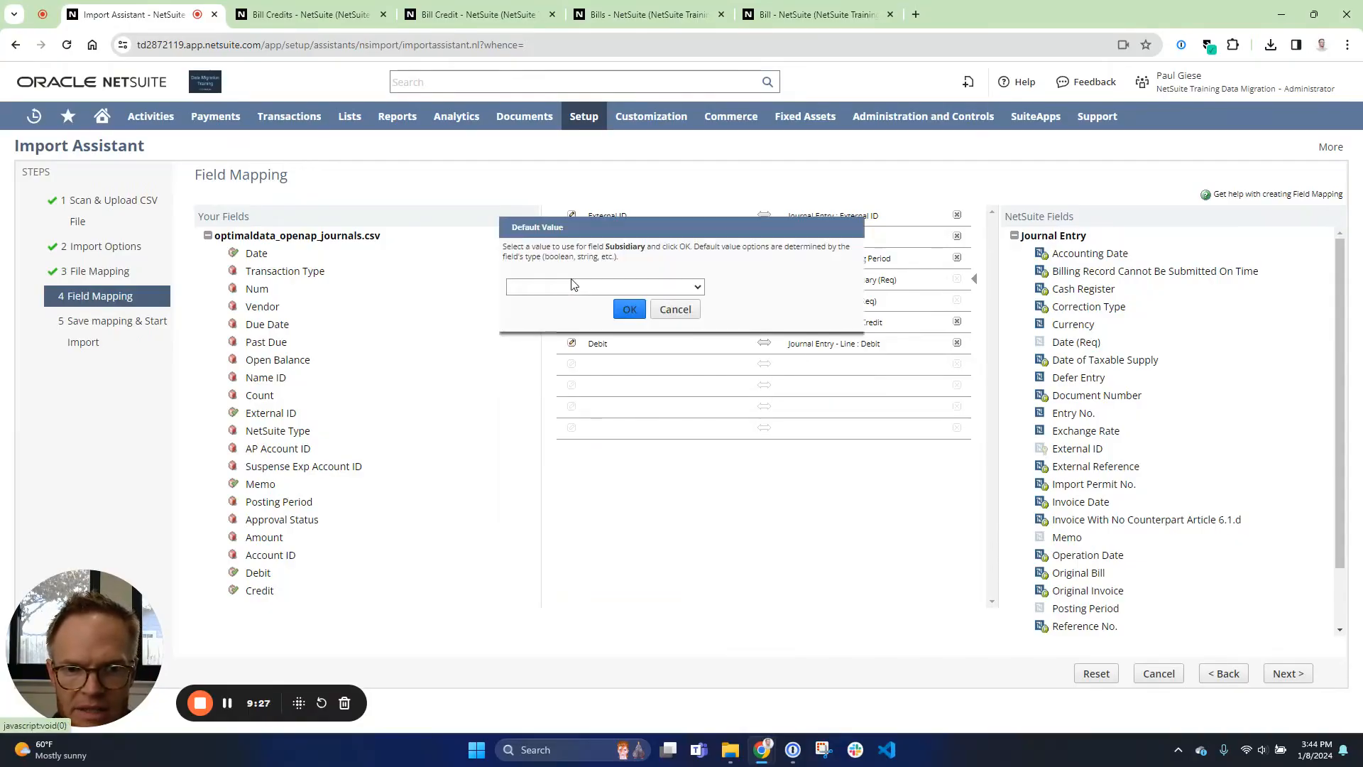
pyautogui.click(575, 287)
pyautogui.click(565, 312)
pyautogui.click(619, 304)
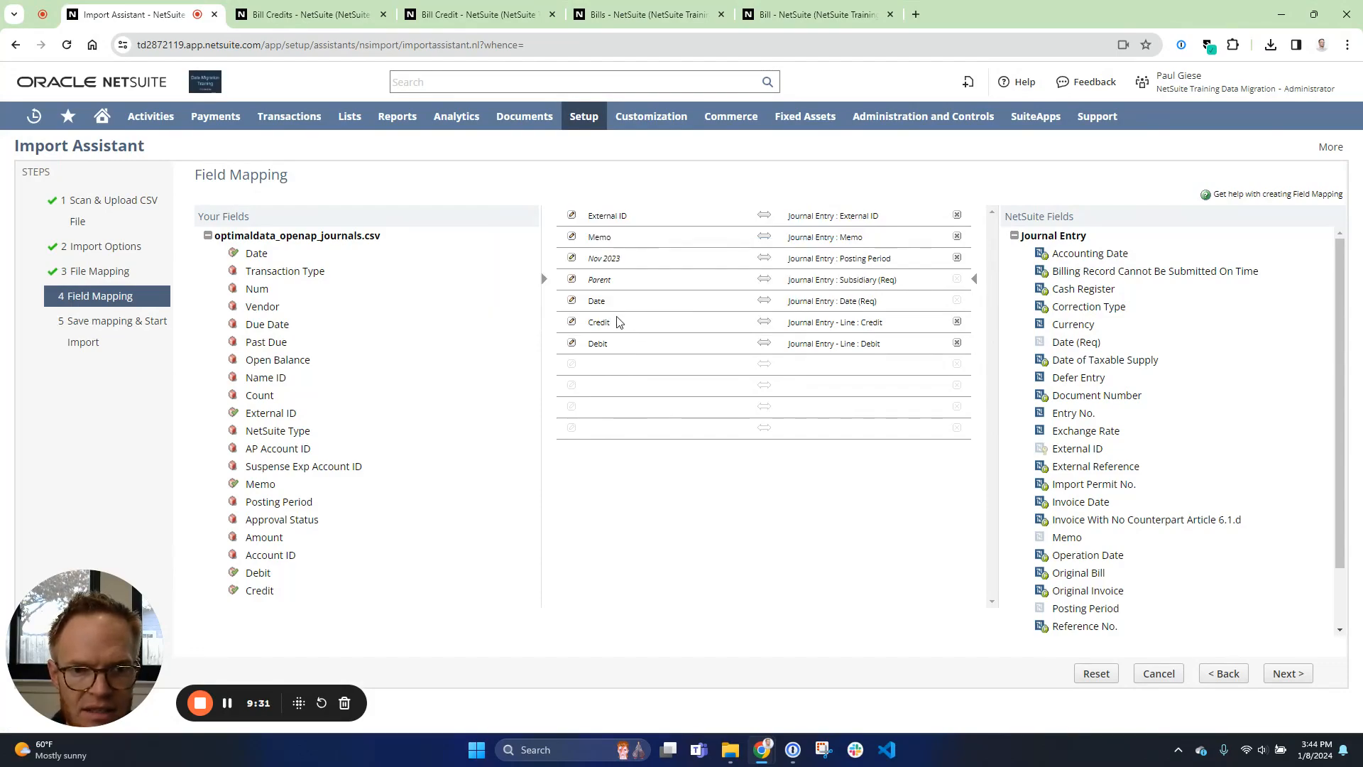
# Map the Num column of the CSV file to the journal entry's Entry No. field.
pyautogui.click(623, 368)
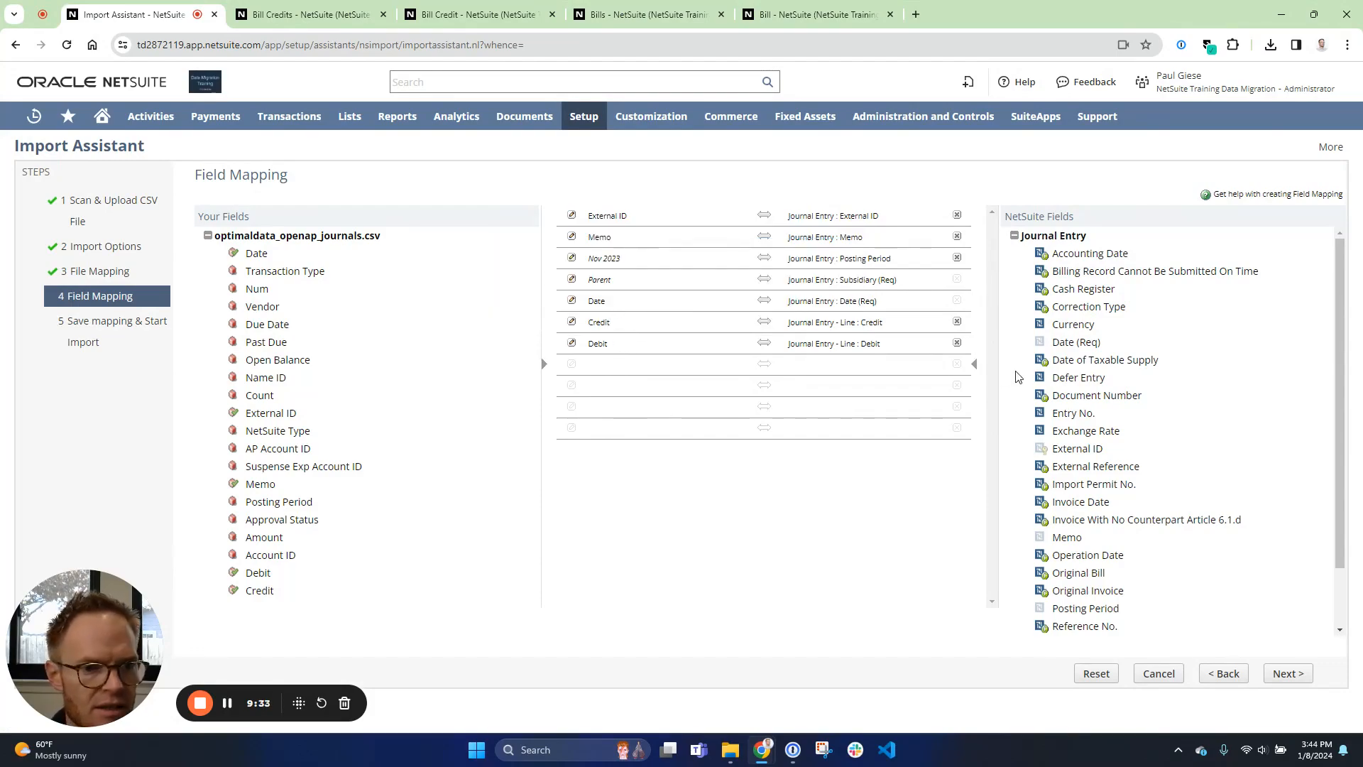
pyautogui.click(1097, 419)
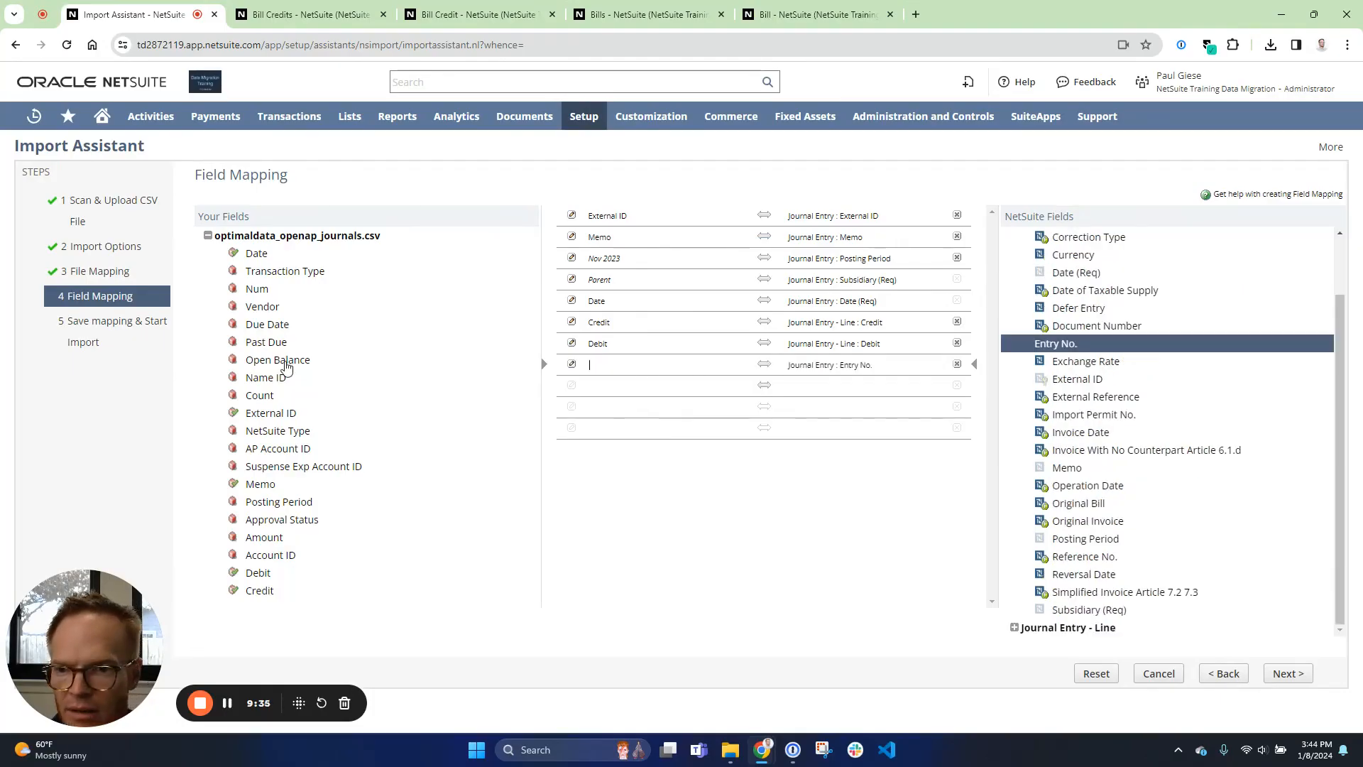
pyautogui.click(257, 289)
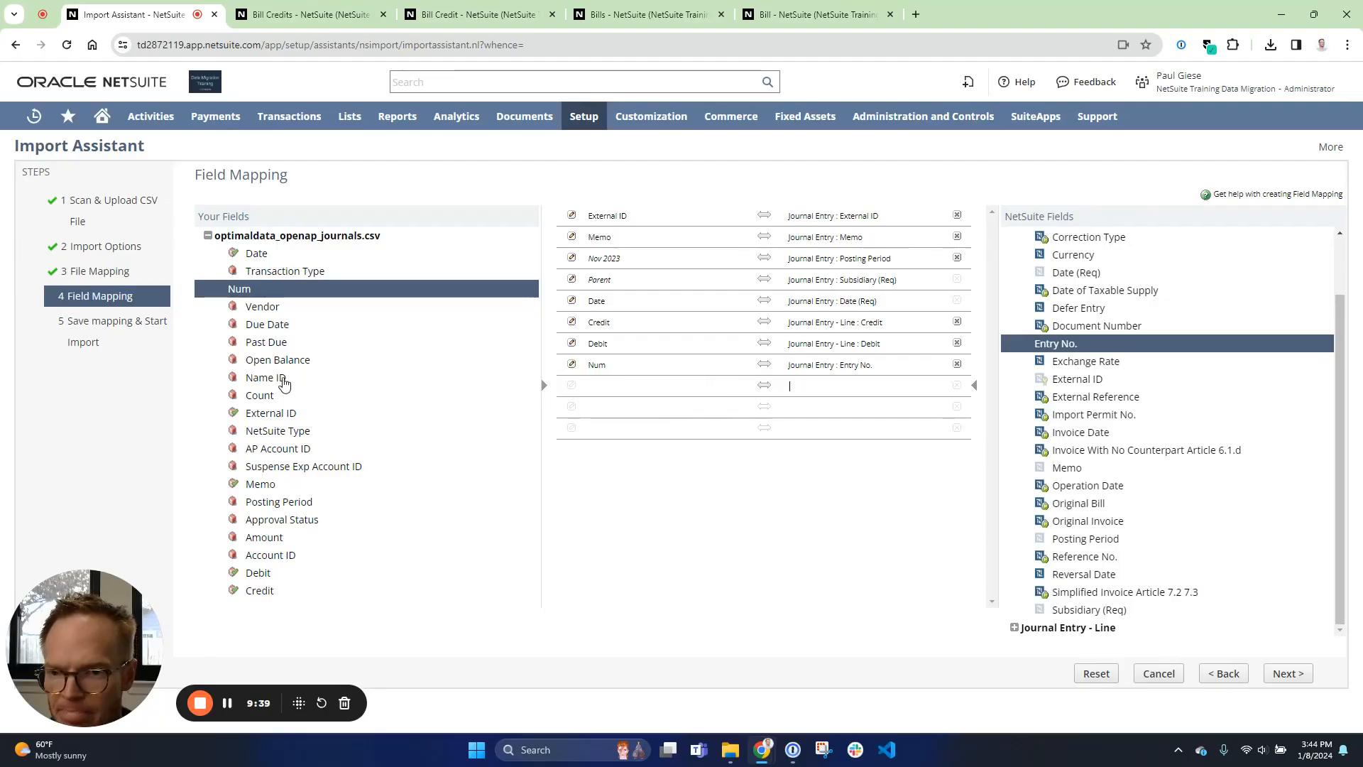
# Map the Name ID column to the journal entry line's Entity Name, using Internal ID as the reference type.
pyautogui.click(270, 383)
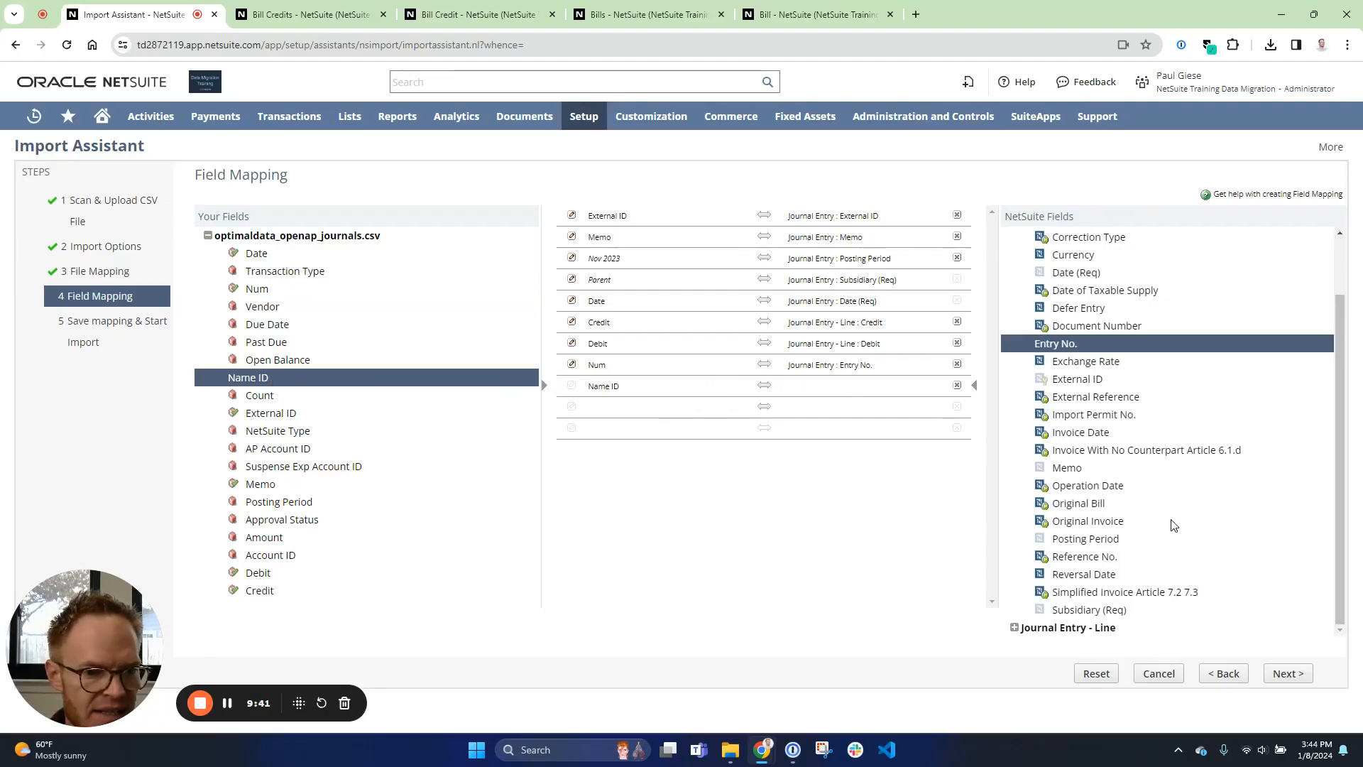
pyautogui.click(1097, 629)
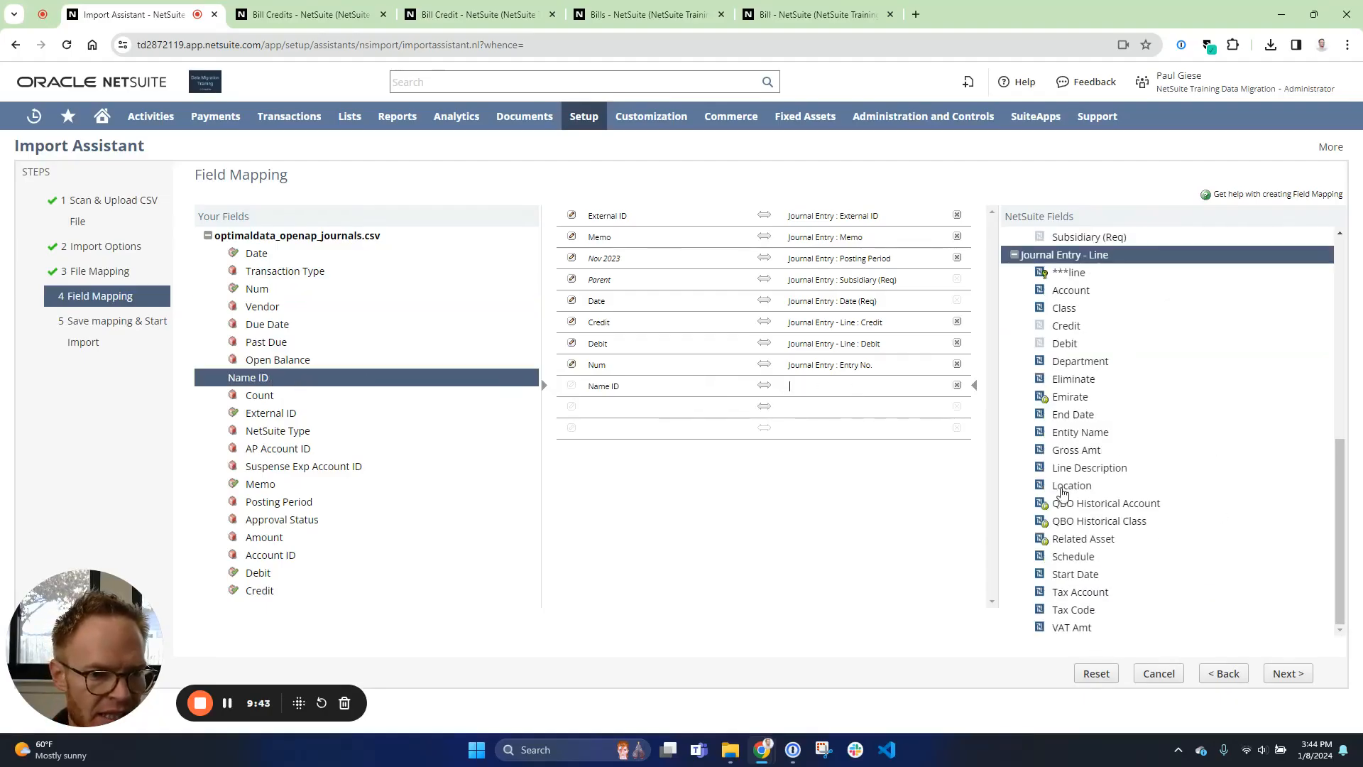
pyautogui.click(1081, 433)
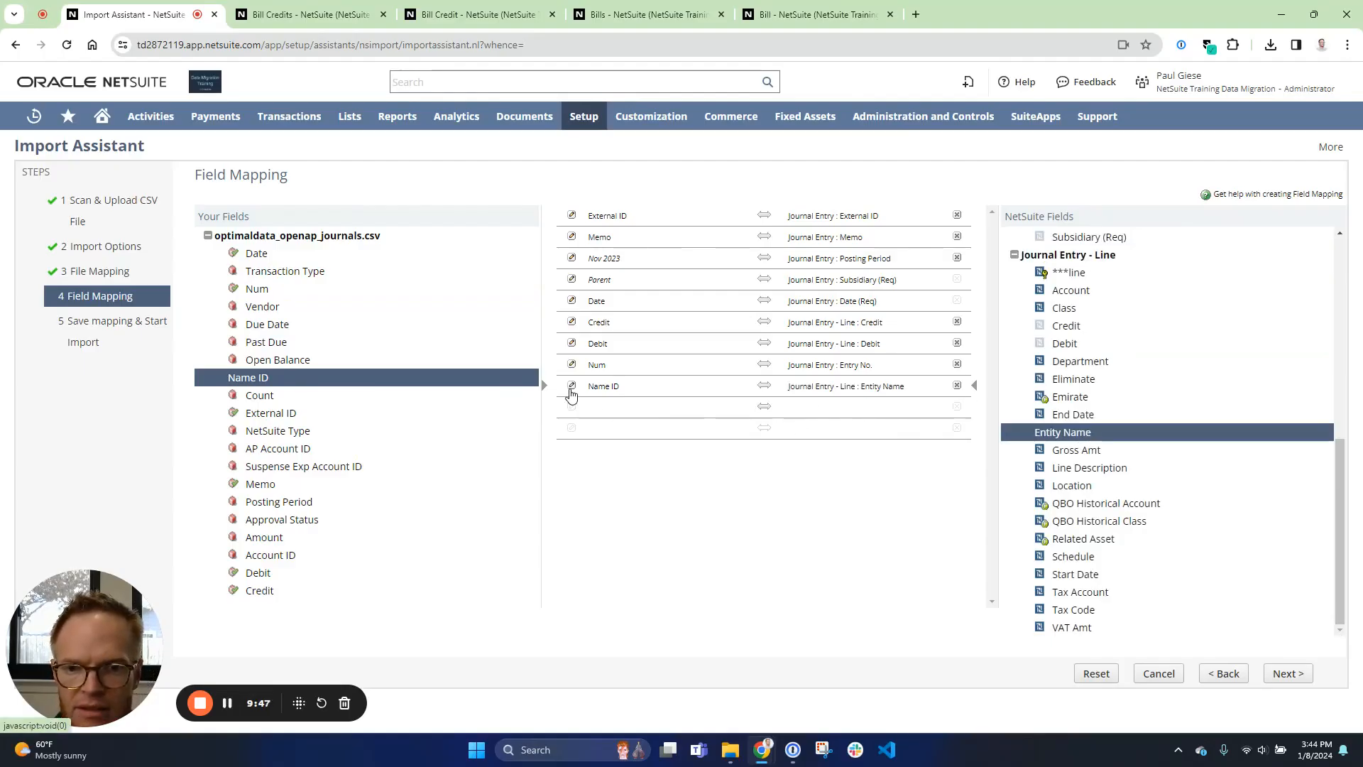
pyautogui.click(572, 390)
pyautogui.click(646, 278)
pyautogui.click(643, 310)
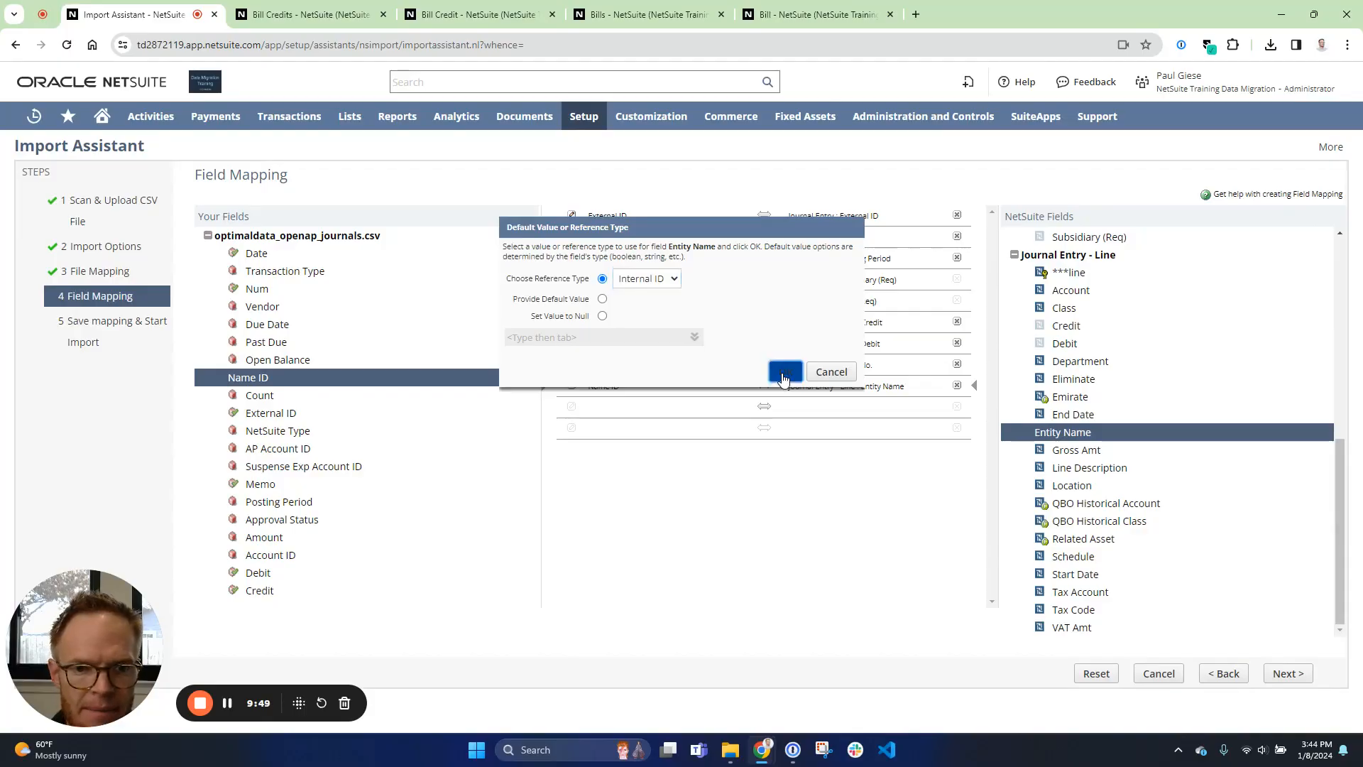
pyautogui.click(786, 371)
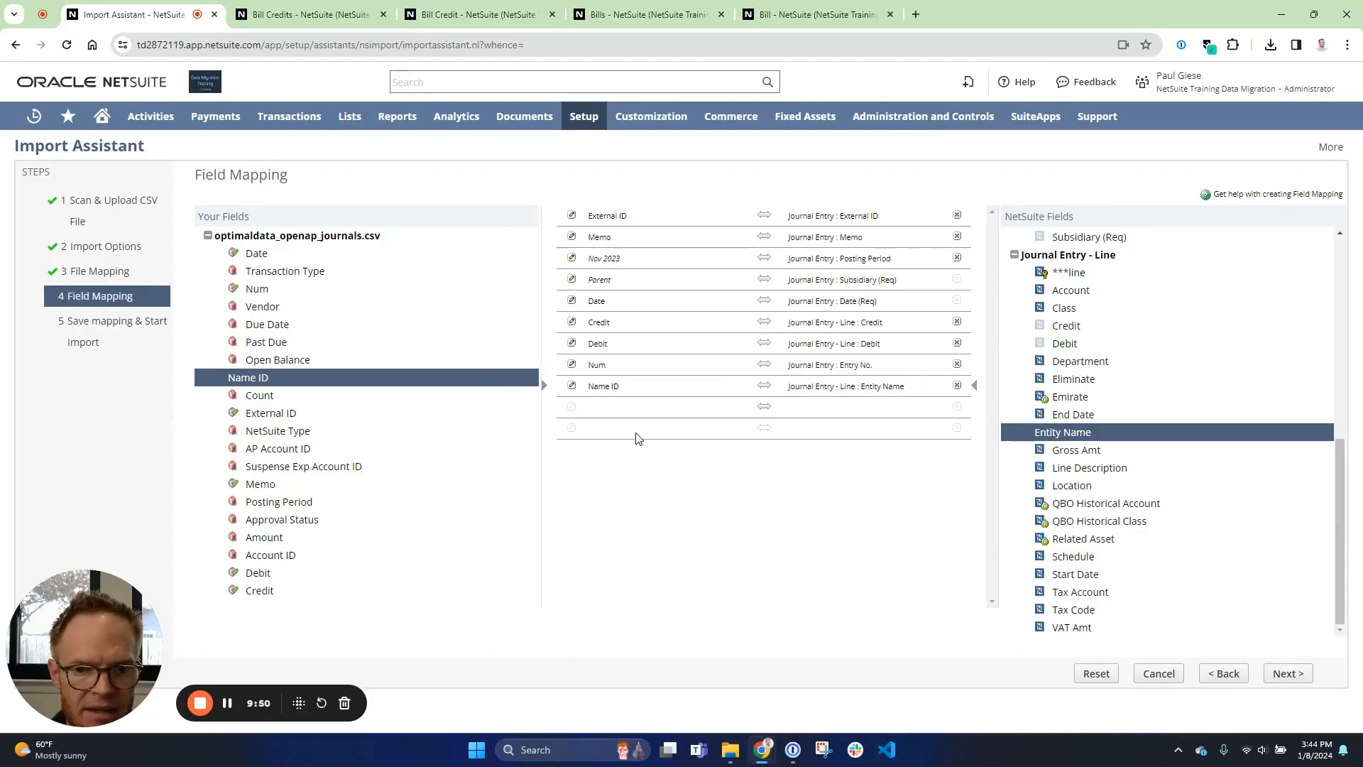
# Map the Account ID column to the journal entry line's Account, using Internal ID as the reference type.
pyautogui.click(279, 451)
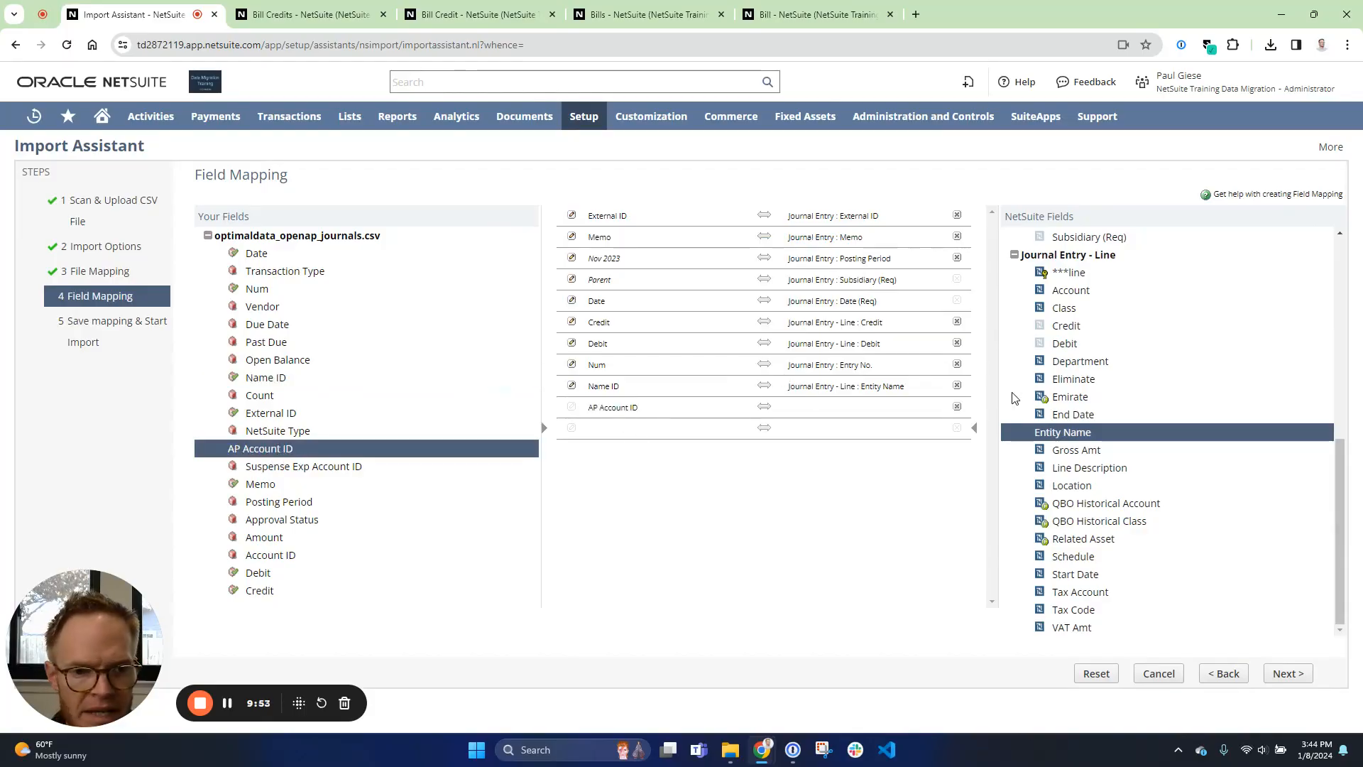
pyautogui.click(958, 407)
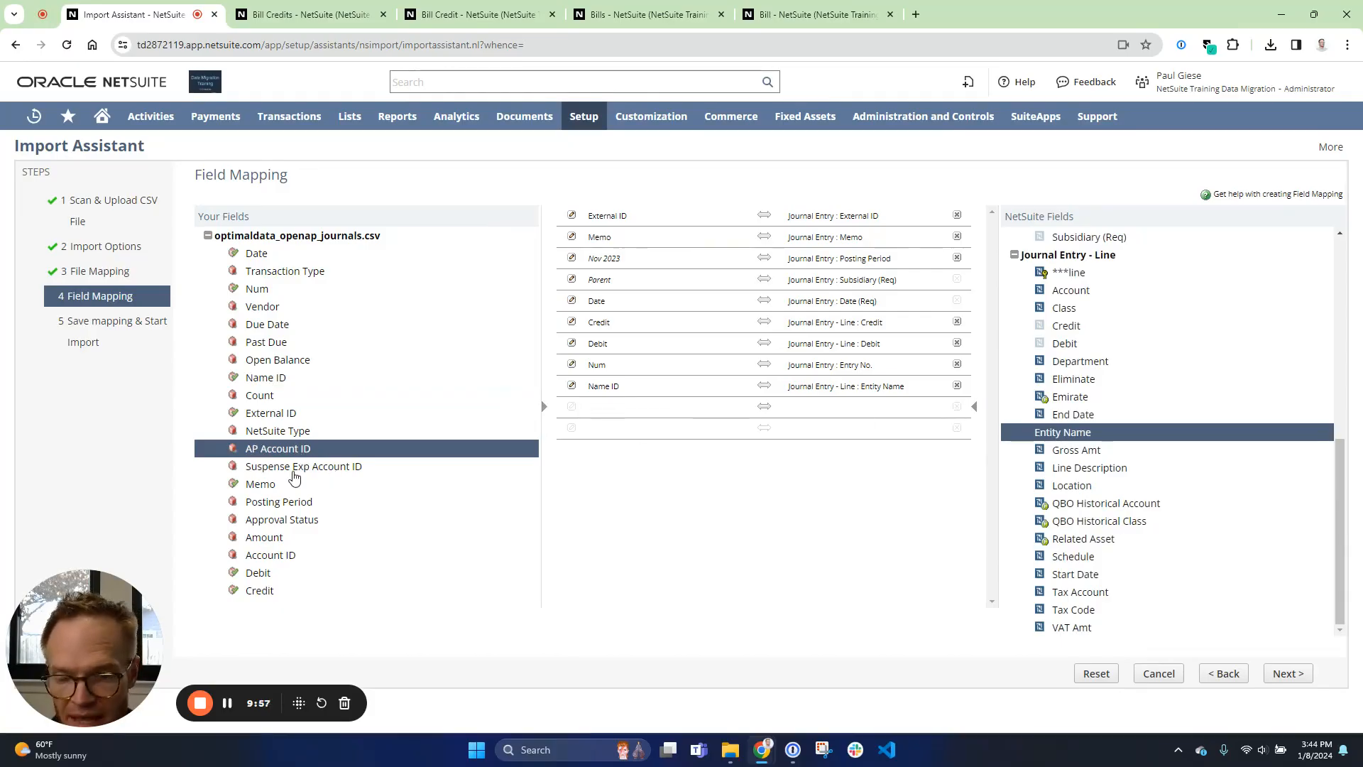
pyautogui.click(270, 556)
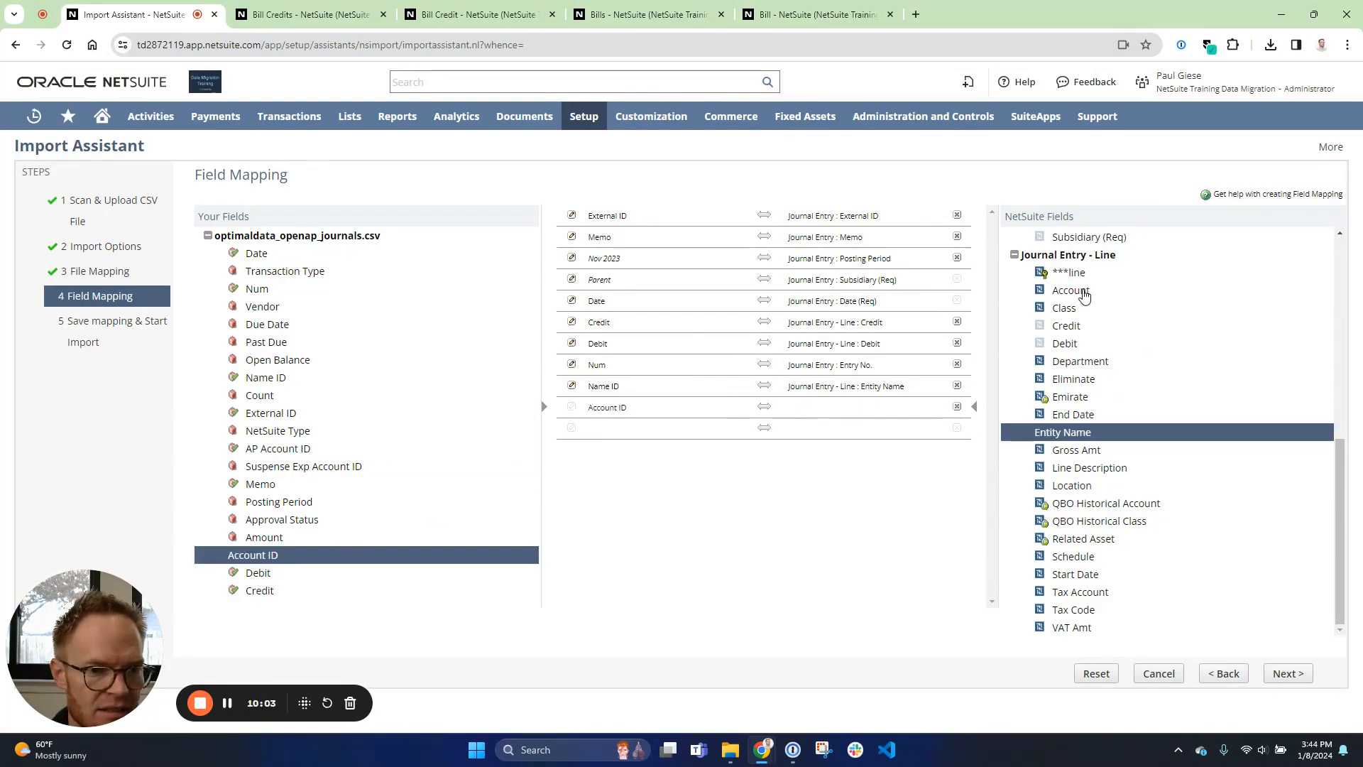
pyautogui.click(1085, 297)
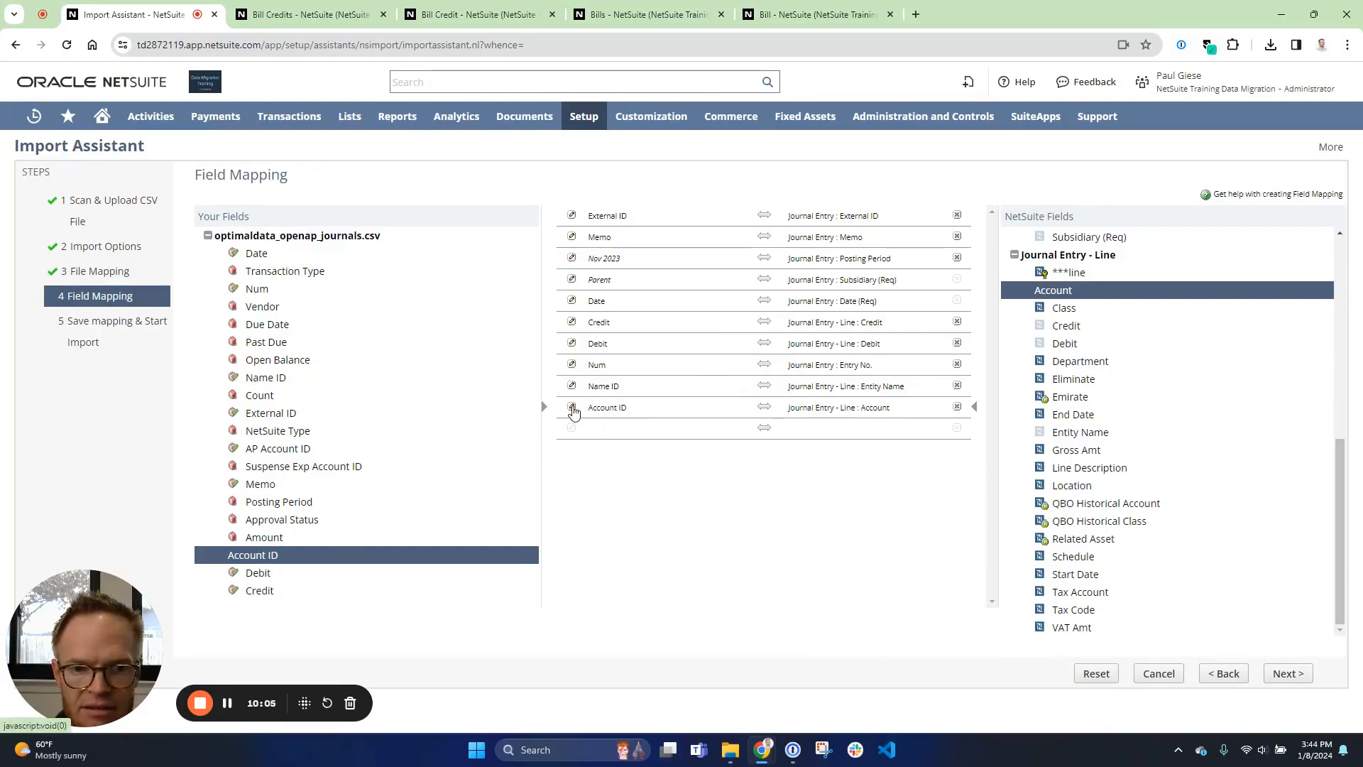
pyautogui.click(572, 408)
pyautogui.click(644, 279)
pyautogui.click(645, 310)
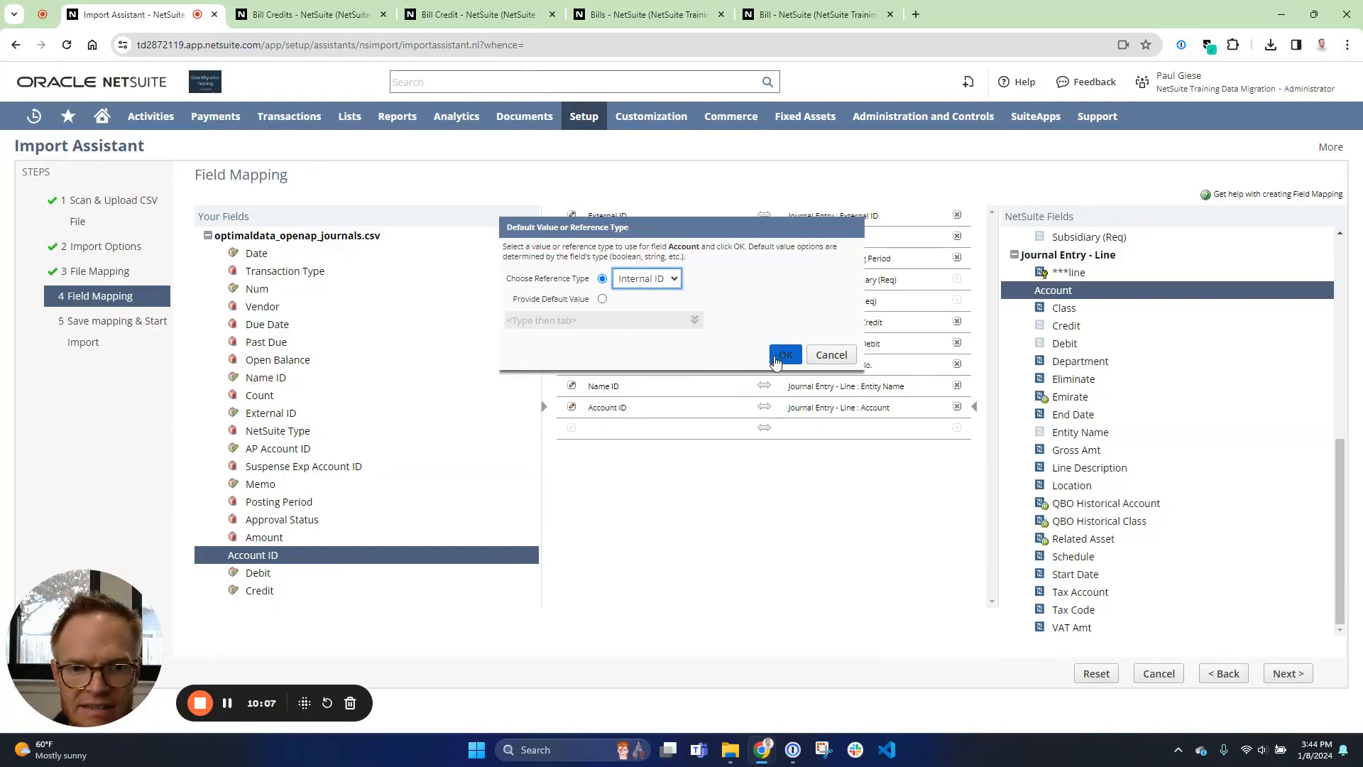
pyautogui.click(786, 355)
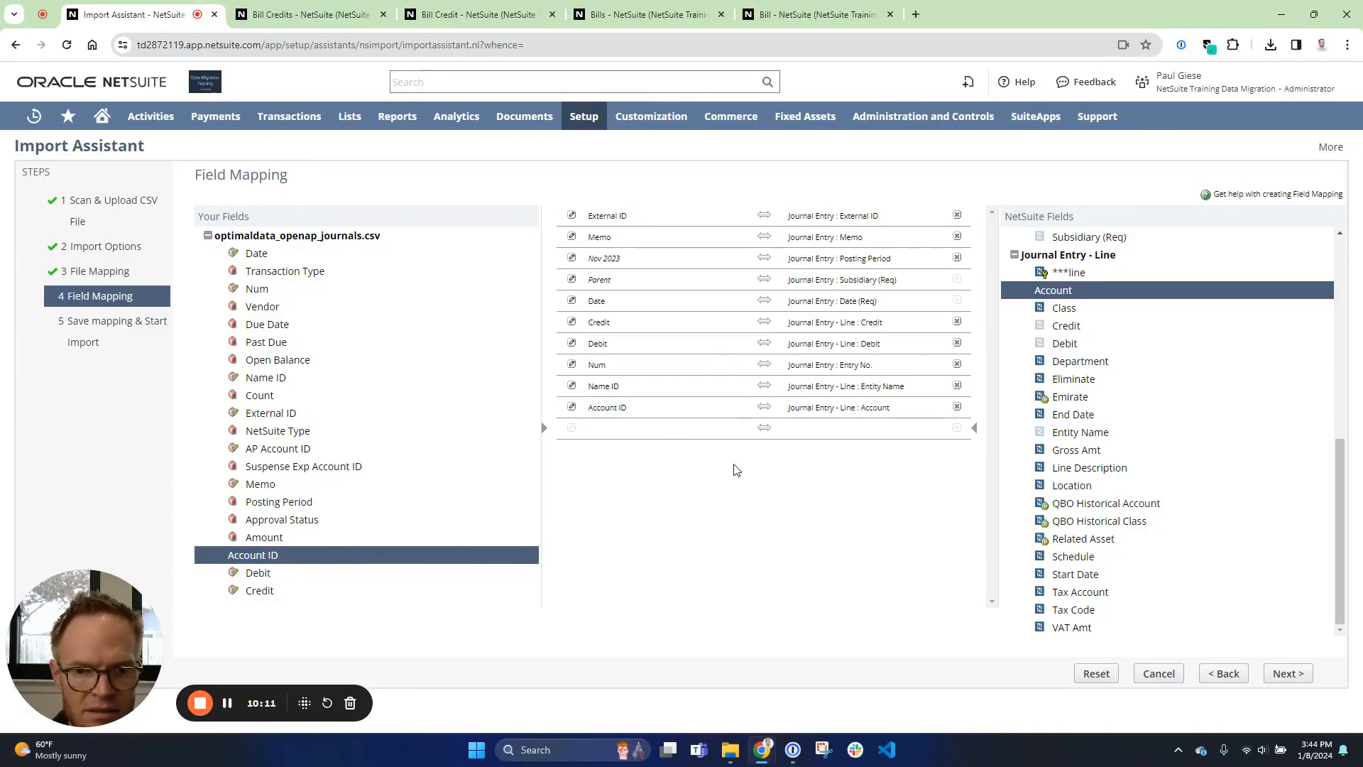
# Map the Memo column to the journal entry line's Line Description and finish the field mapping.
pyautogui.click(1112, 471)
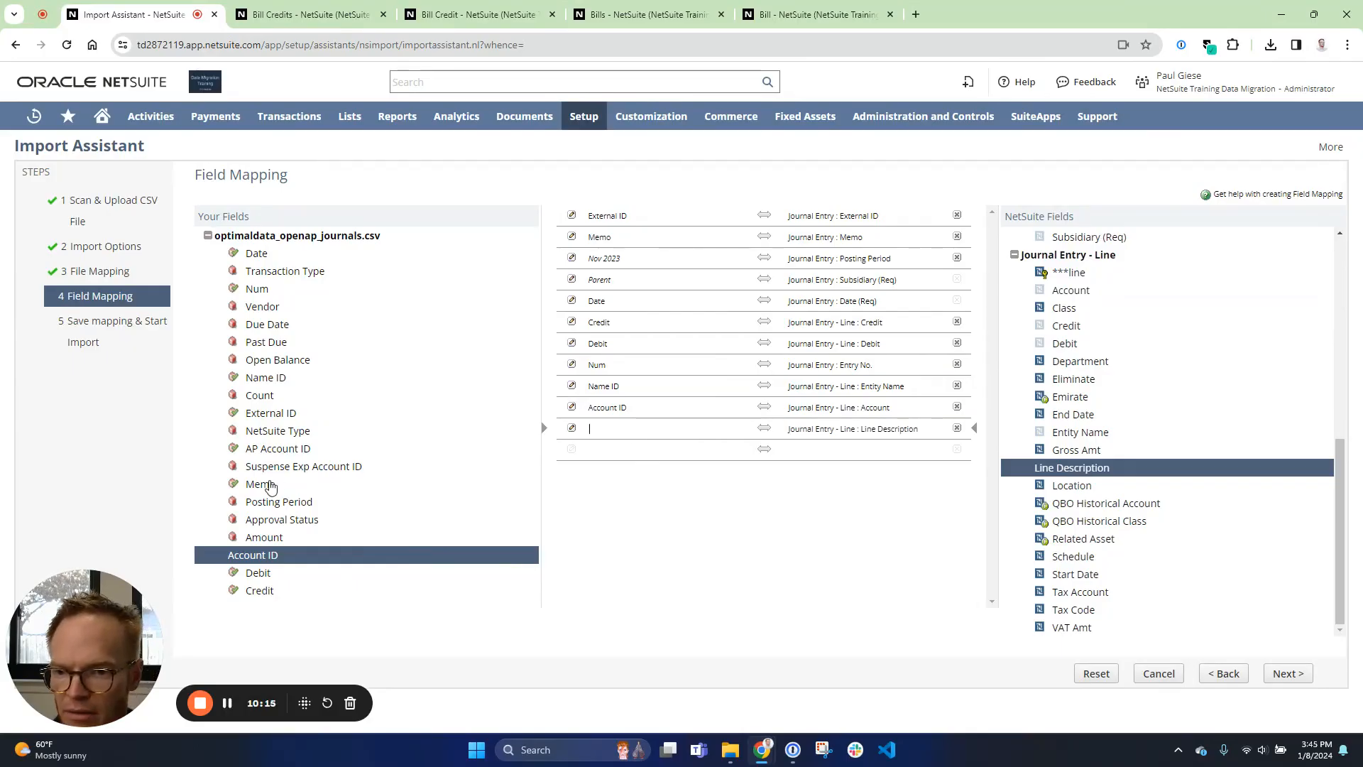
pyautogui.click(271, 485)
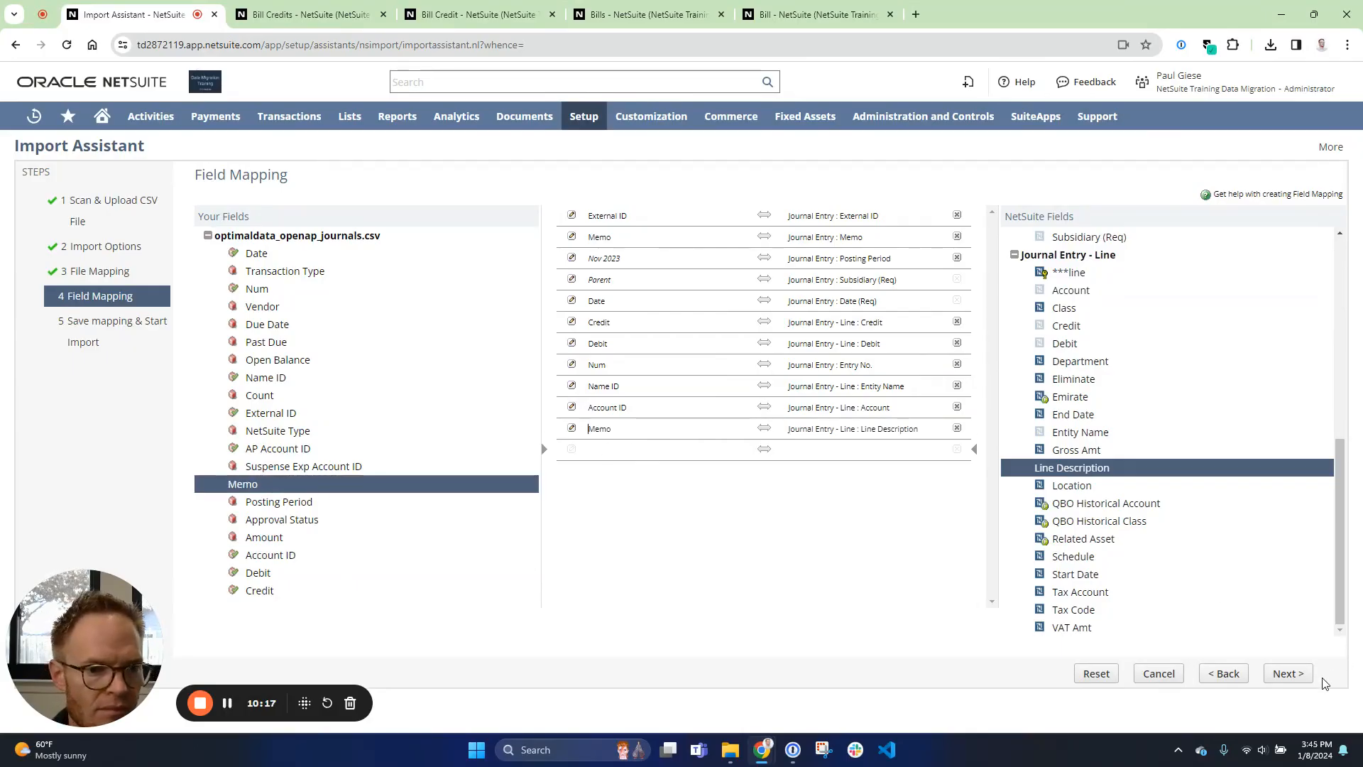
pyautogui.click(1288, 673)
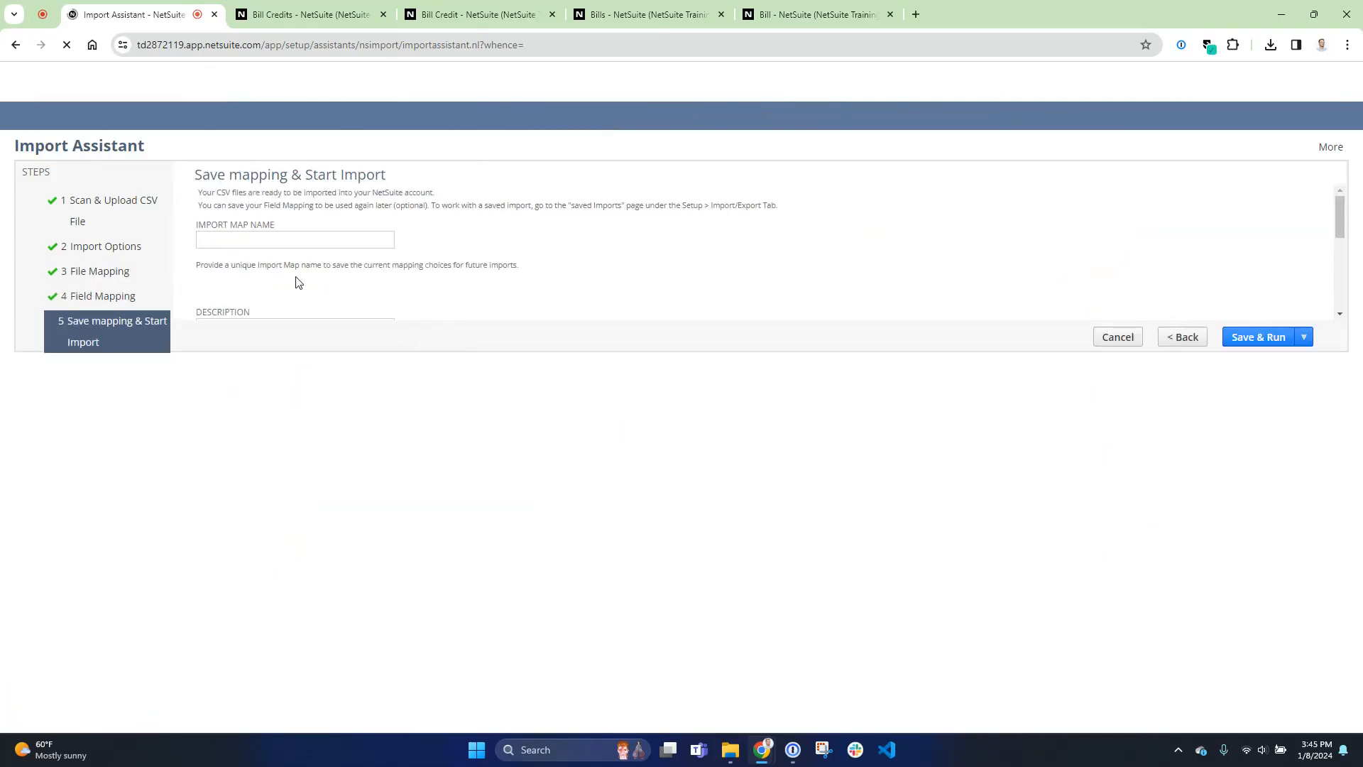
# Save the import map as optimaldata_openap_je while running the import, and open and refresh the import job status.
pyautogui.click(258, 243)
pyautogui.write('optimaldata_openap_je')
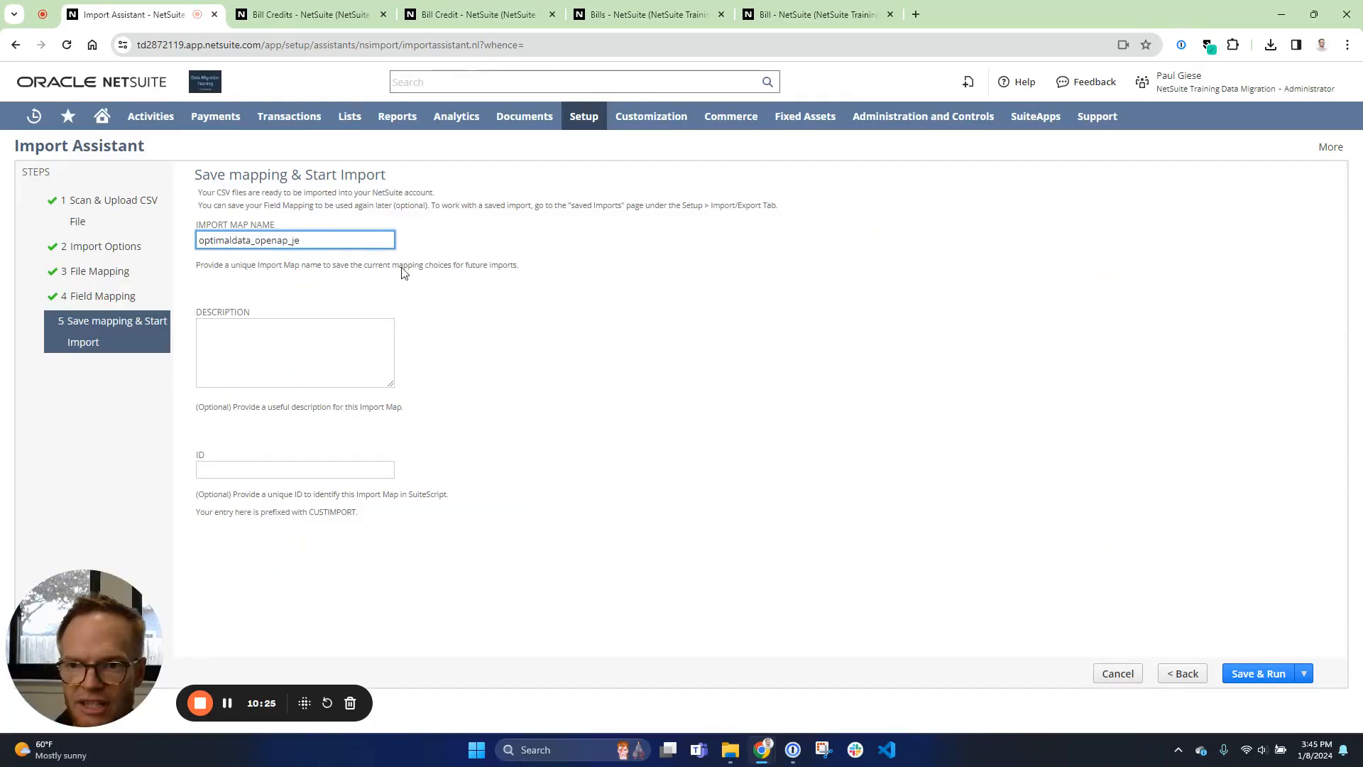
pyautogui.click(632, 343)
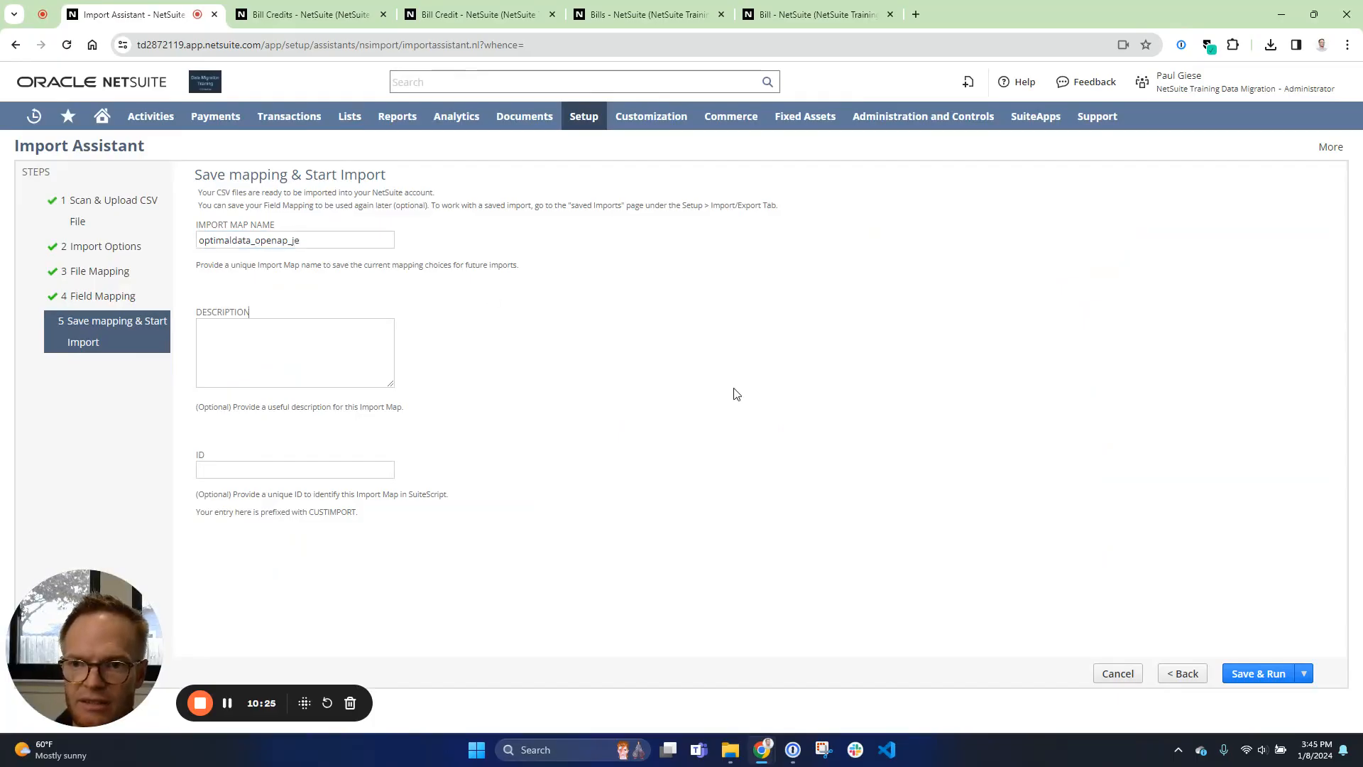
pyautogui.click(1254, 678)
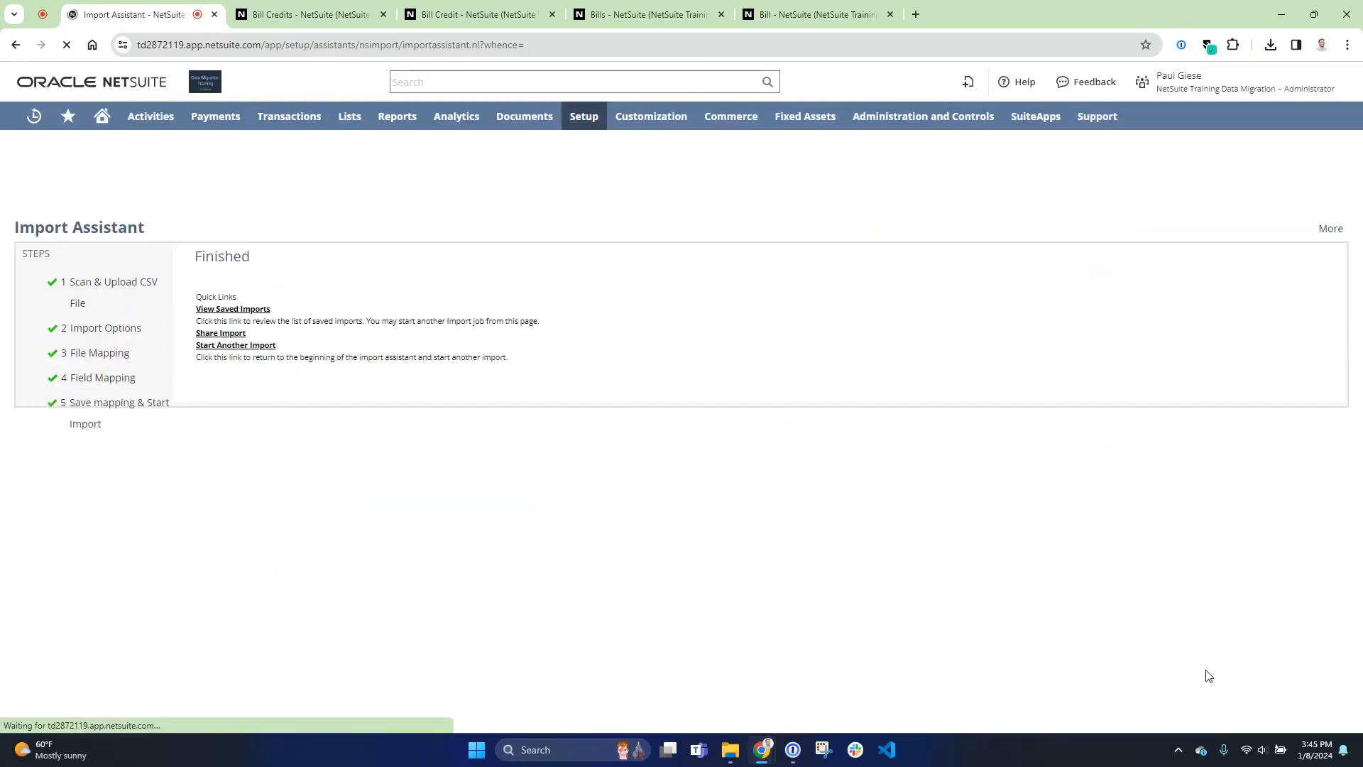
pyautogui.click(132, 196)
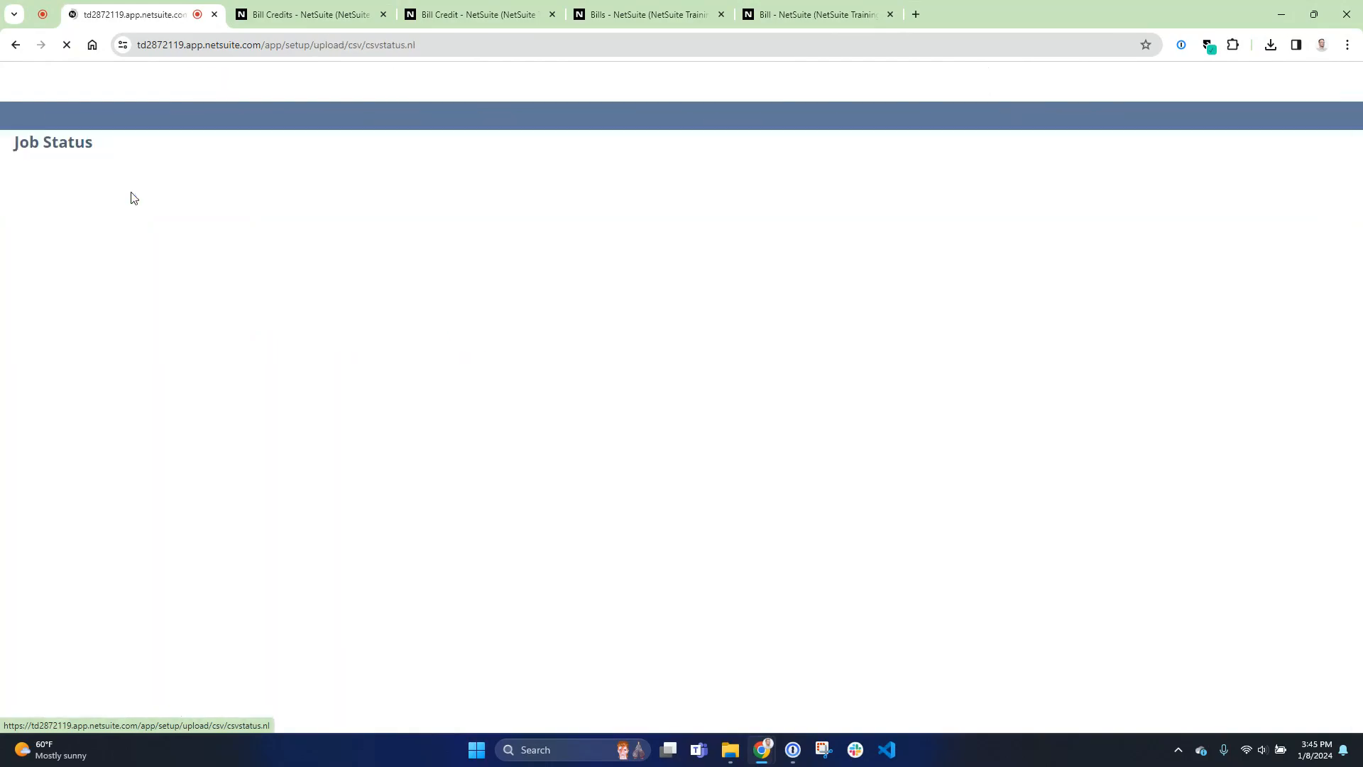
pyautogui.click(103, 172)
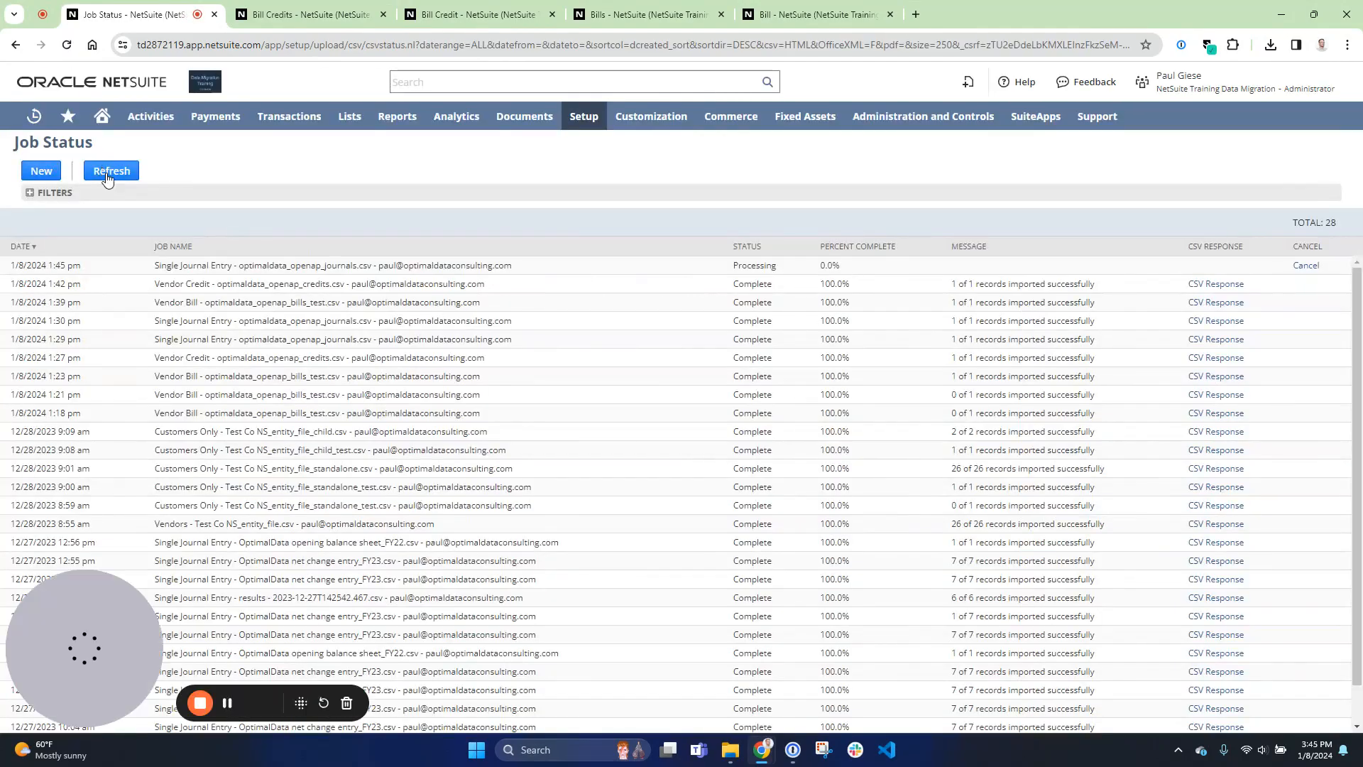